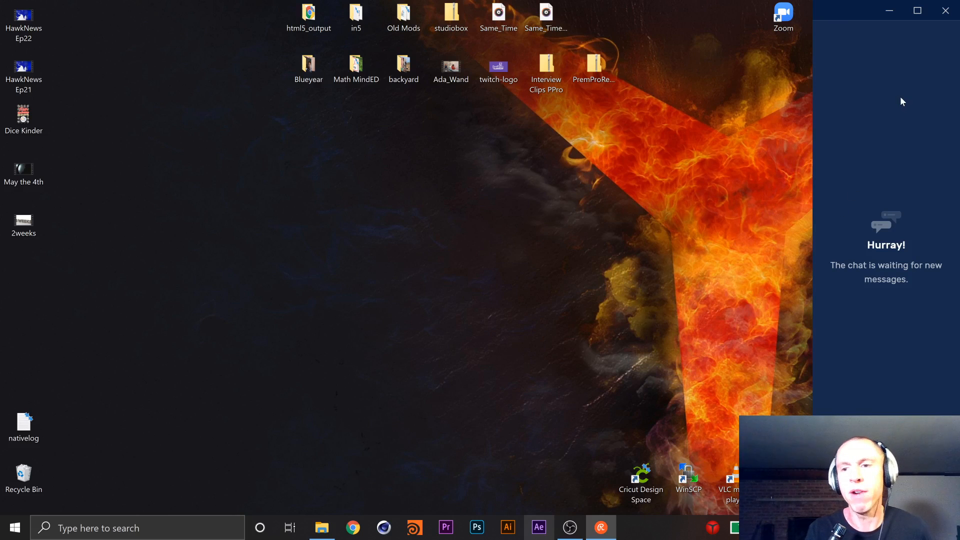
# Clear the chat window out of the way, play the 2weeks video from the desktop, and close the player
pyautogui.click(889, 10)
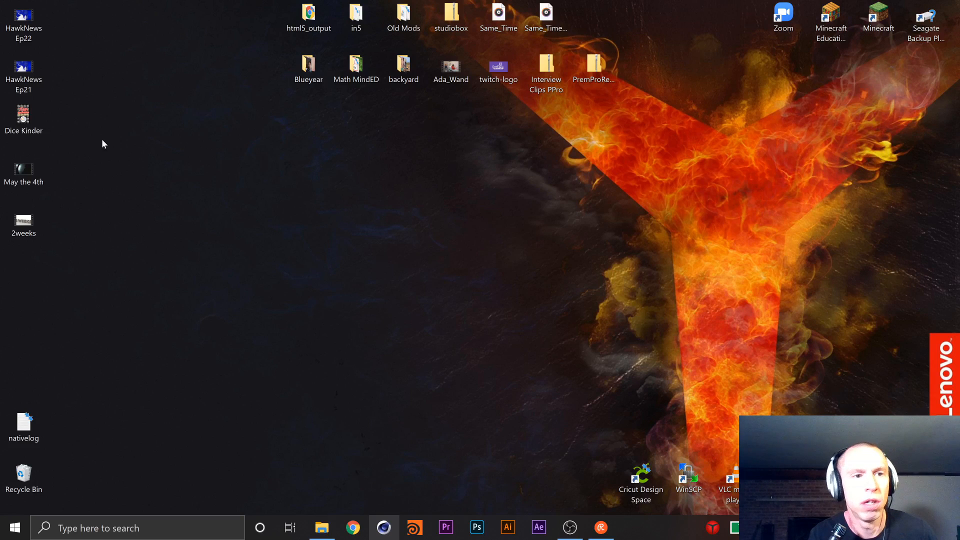
pyautogui.click(33, 219)
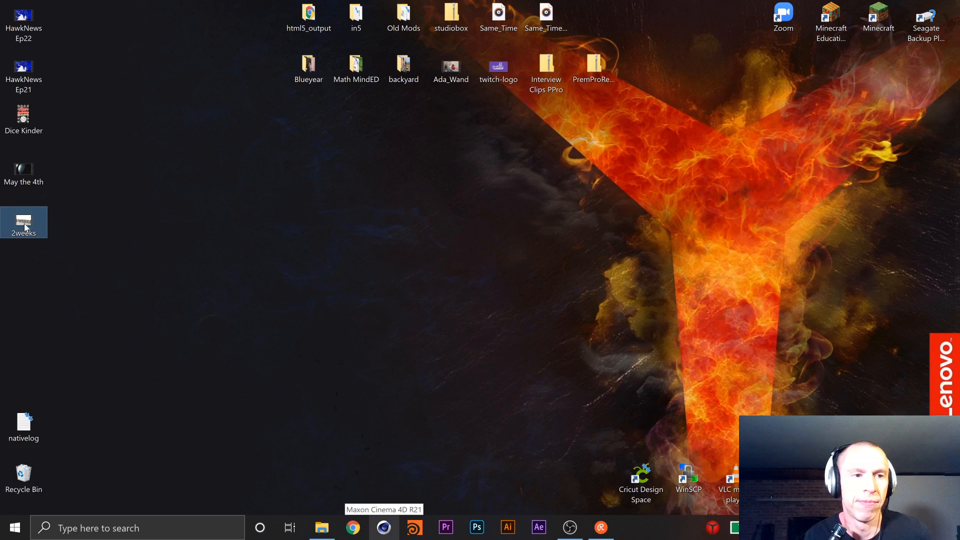
pyautogui.doubleClick(25, 225)
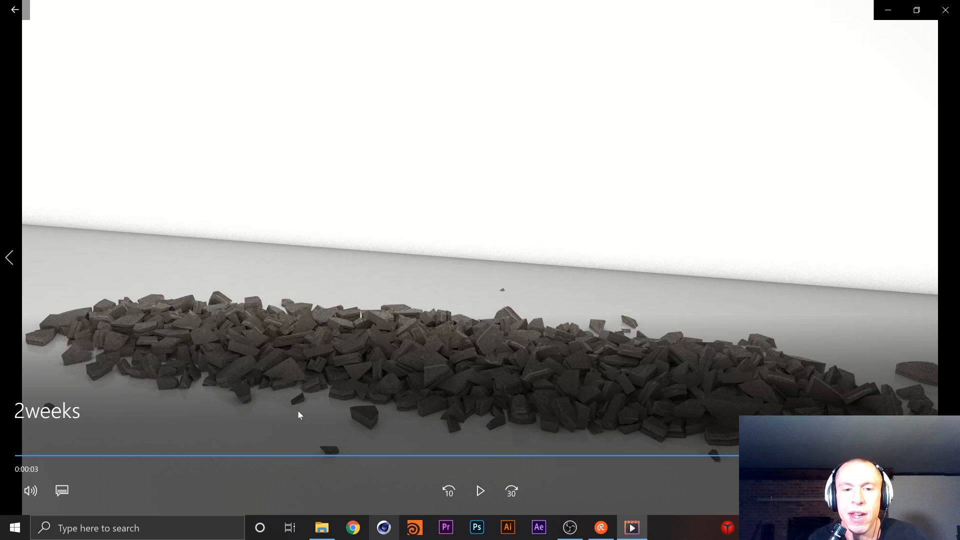
pyautogui.click(480, 490)
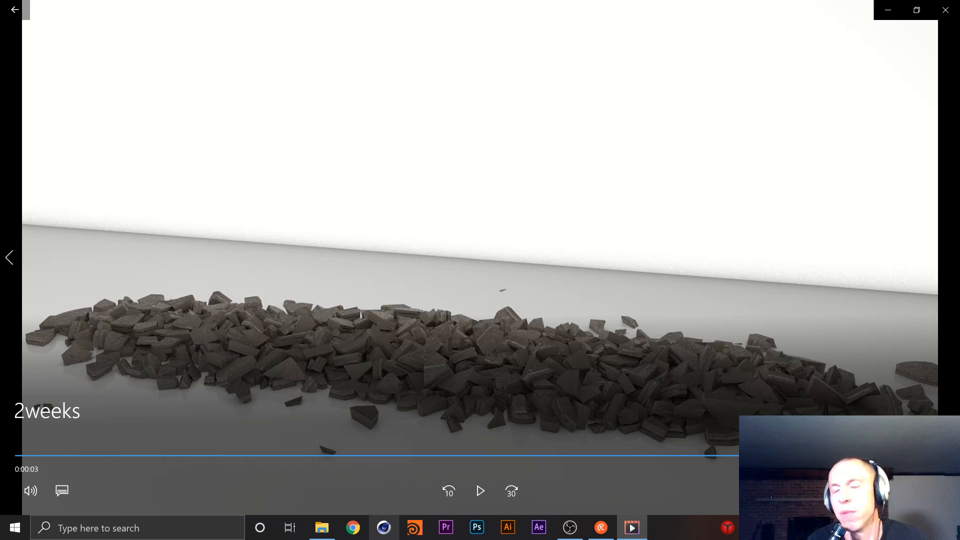
pyautogui.click(945, 11)
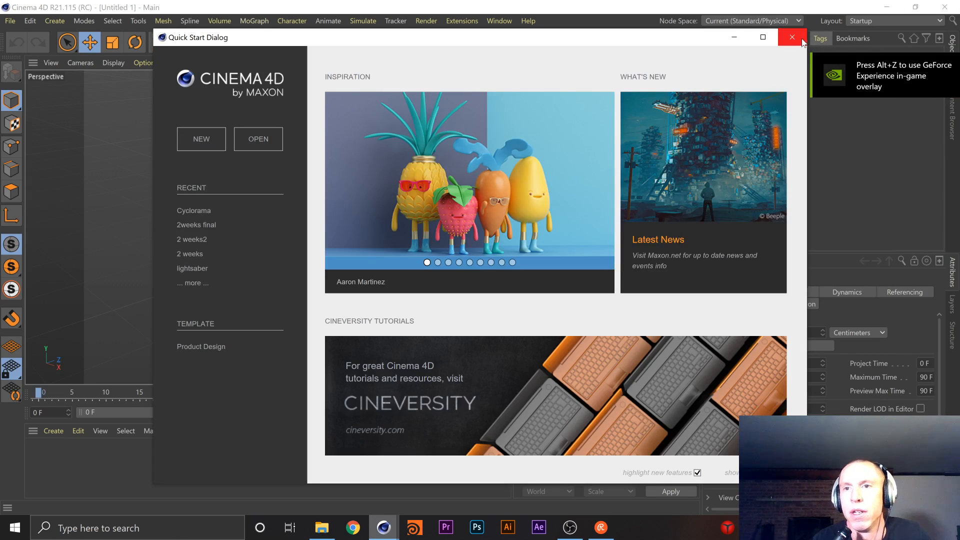
# Dismiss the Quick Start Dialog and open the recent project 2weeks final.c4d
pyautogui.click(792, 37)
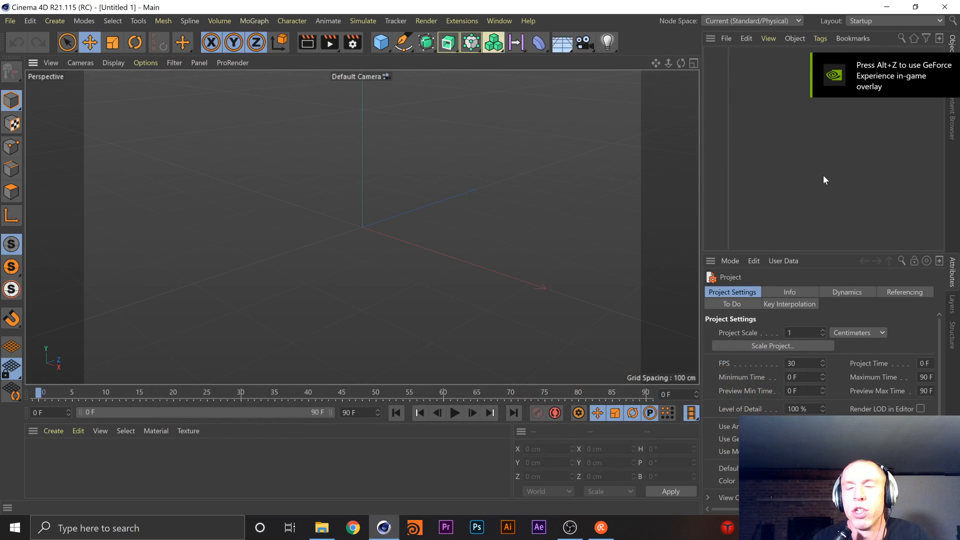
pyautogui.click(10, 21)
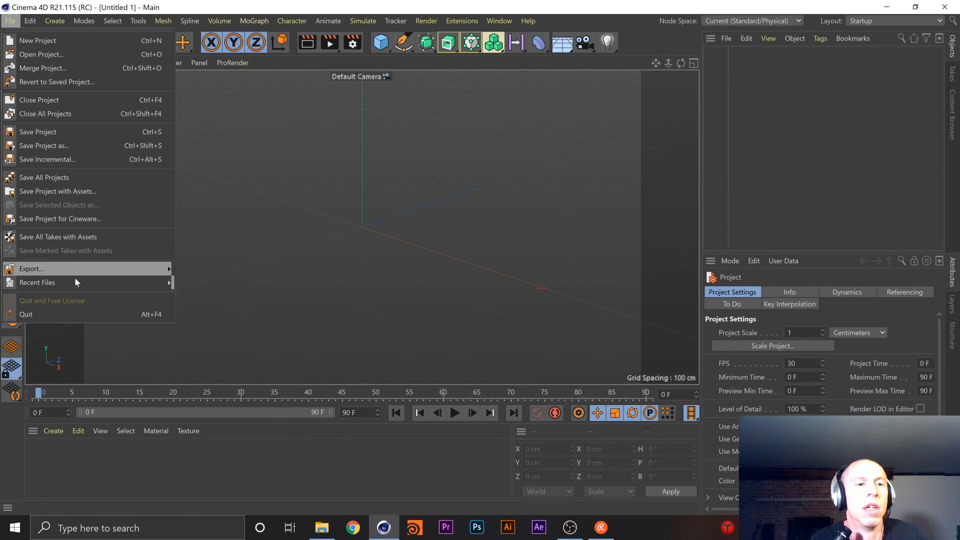
pyautogui.moveTo(85, 282)
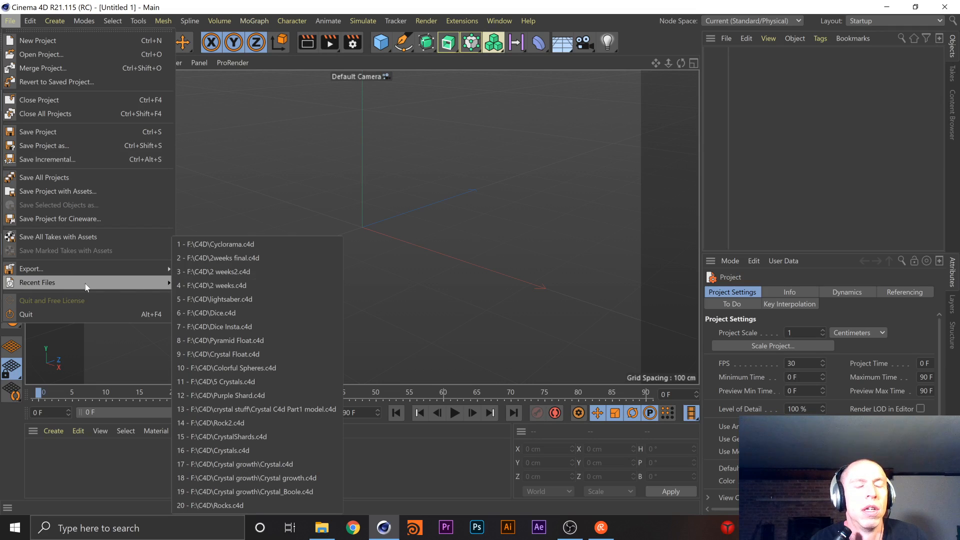
pyautogui.click(231, 258)
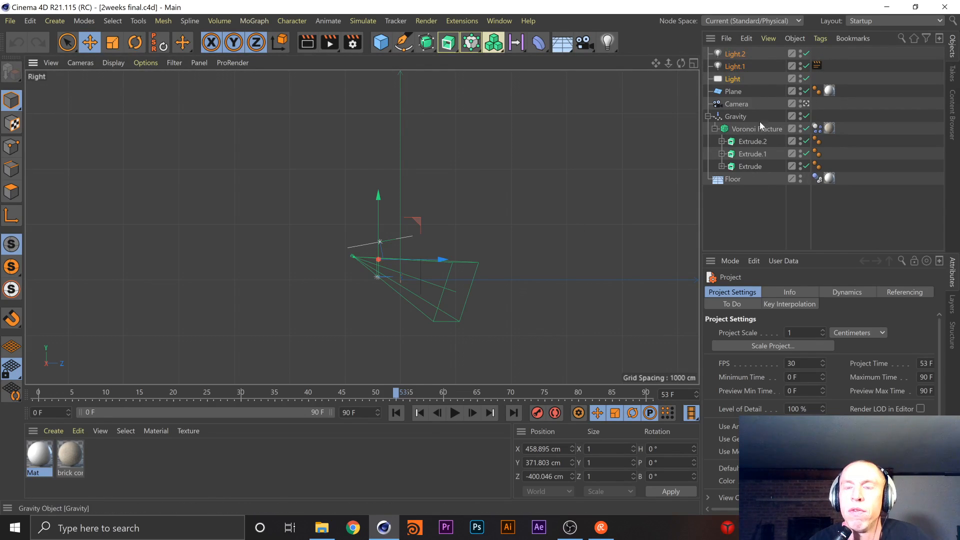
# Inspect the properties of the Gravity object, the Voronoi Fracture and its Dynamics Body tag
pyautogui.click(739, 116)
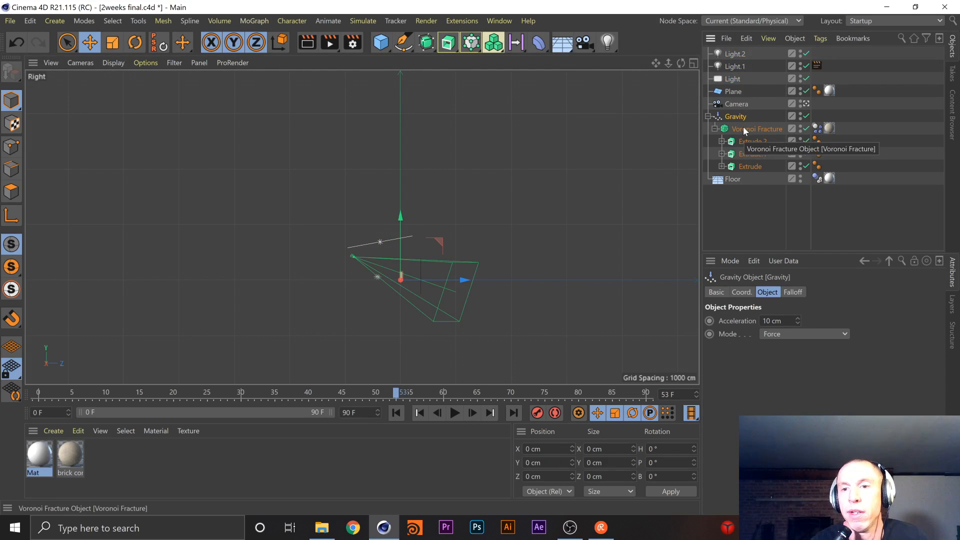
pyautogui.click(744, 128)
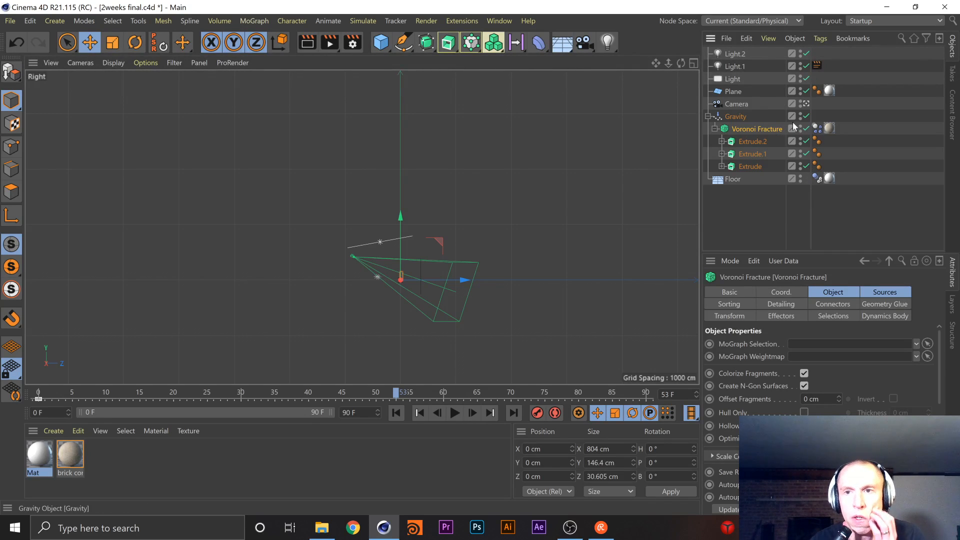
pyautogui.click(817, 128)
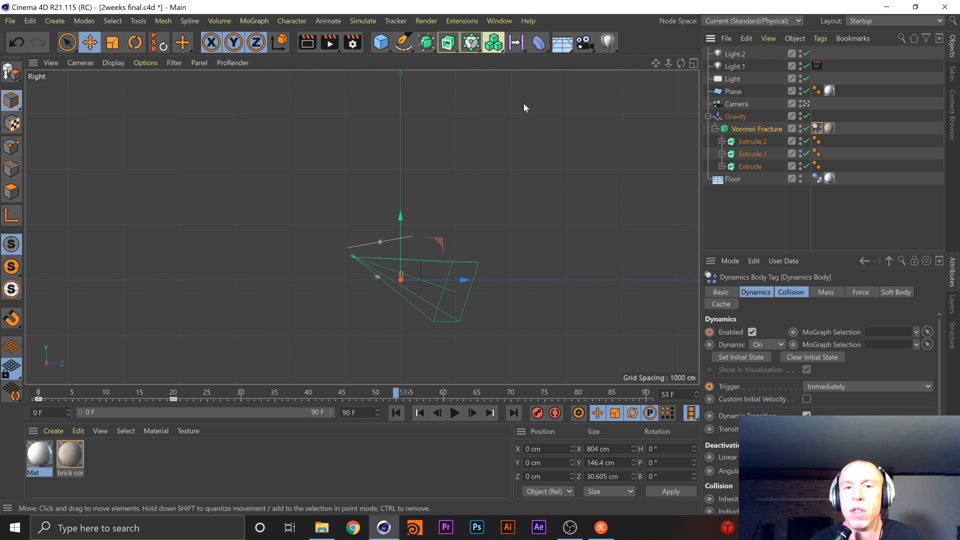
# Play the collapse simulation of the 2 WEEKS text in the perspective view and stop it after the letters have crumbled
pyautogui.press('F1')
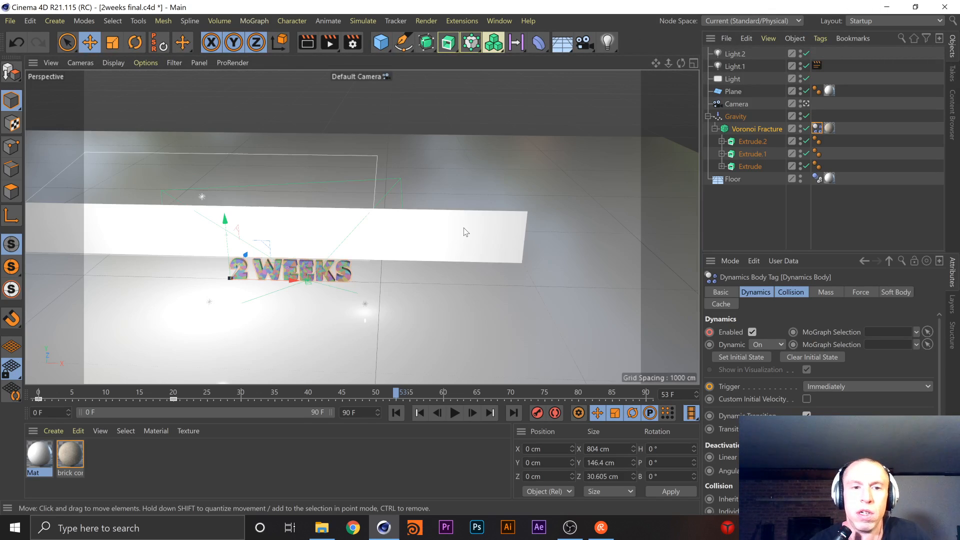
pyautogui.scroll(8, 367, 245)
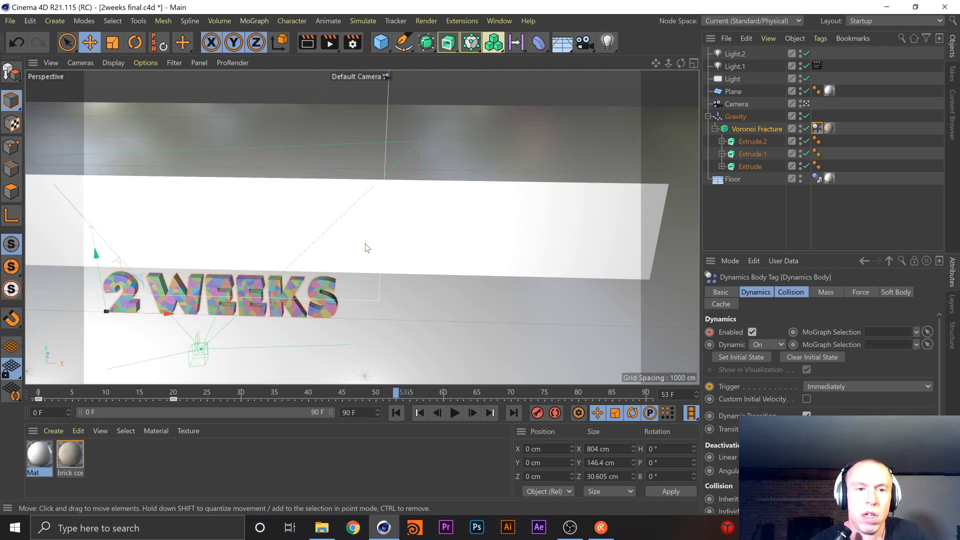
pyautogui.keyDown('alt'); pyautogui.moveTo(354, 245); pyautogui.dragTo(510, 168, button='middle'); pyautogui.keyUp('alt')
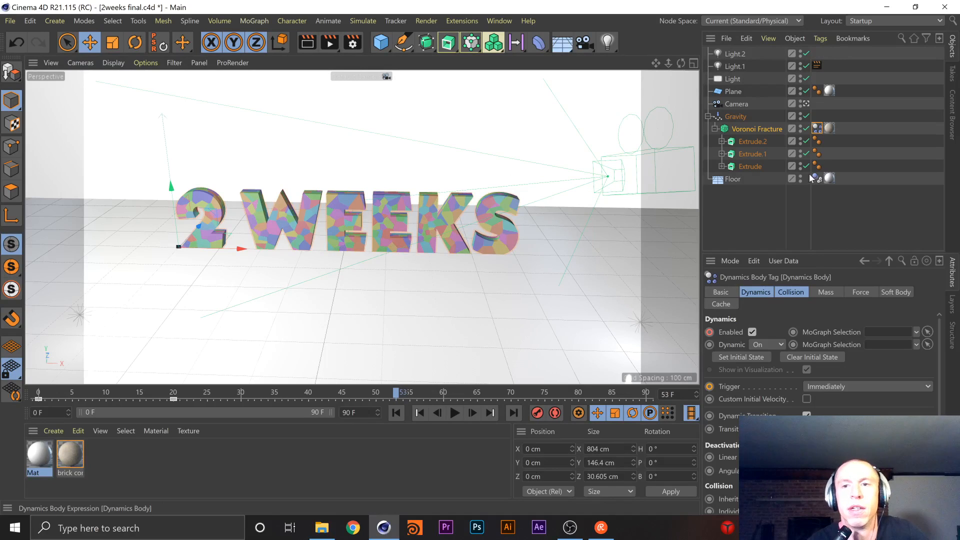
pyautogui.click(455, 412)
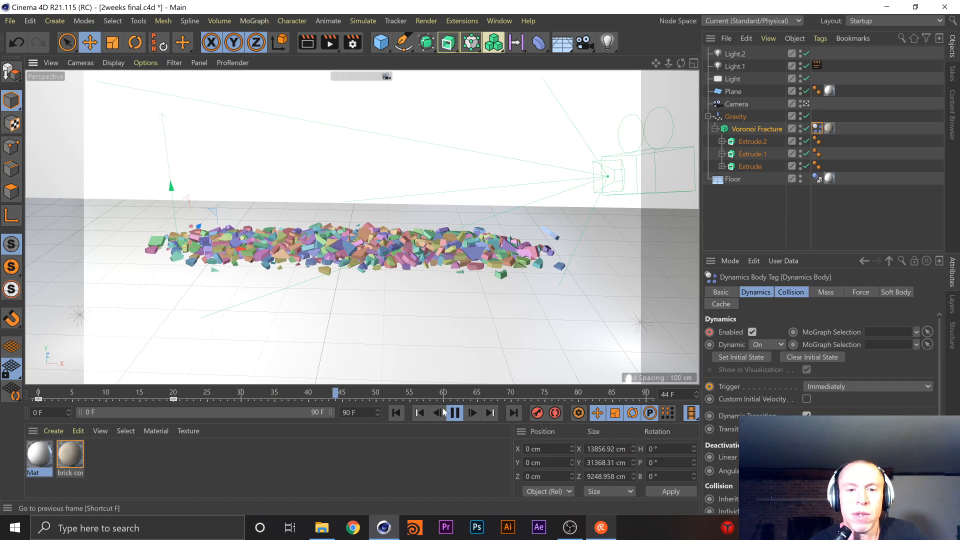
pyautogui.click(454, 413)
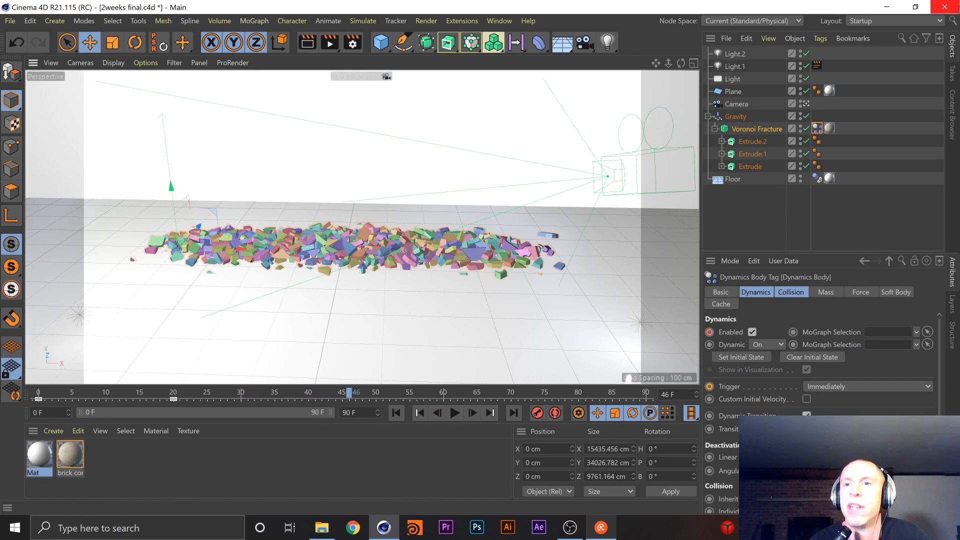
# Switch to the desktop, replay the rendered 2weeks video, close it, and return to Cinema 4D
pyautogui.click(887, 7)
pyautogui.click(26, 232)
pyautogui.click(26, 233)
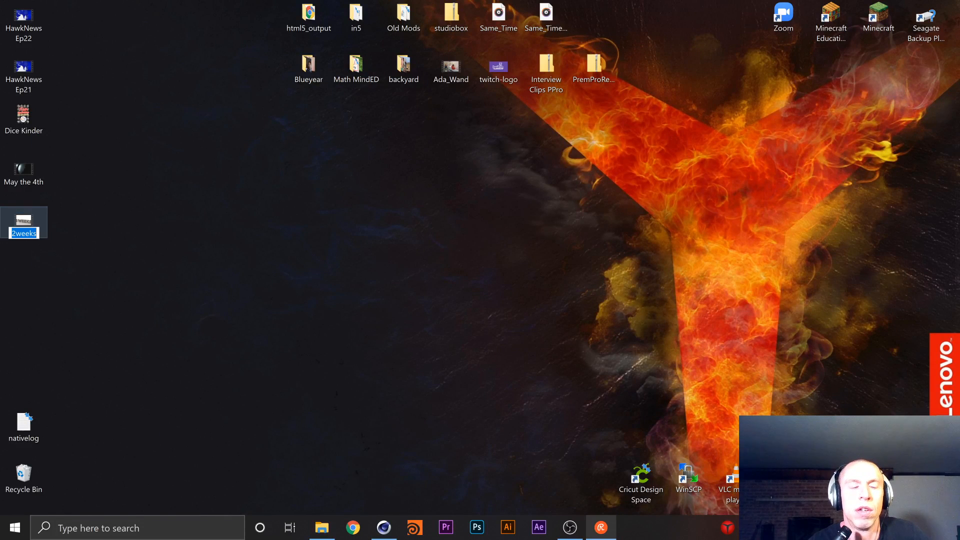
pyautogui.click(76, 199)
pyautogui.doubleClick(34, 215)
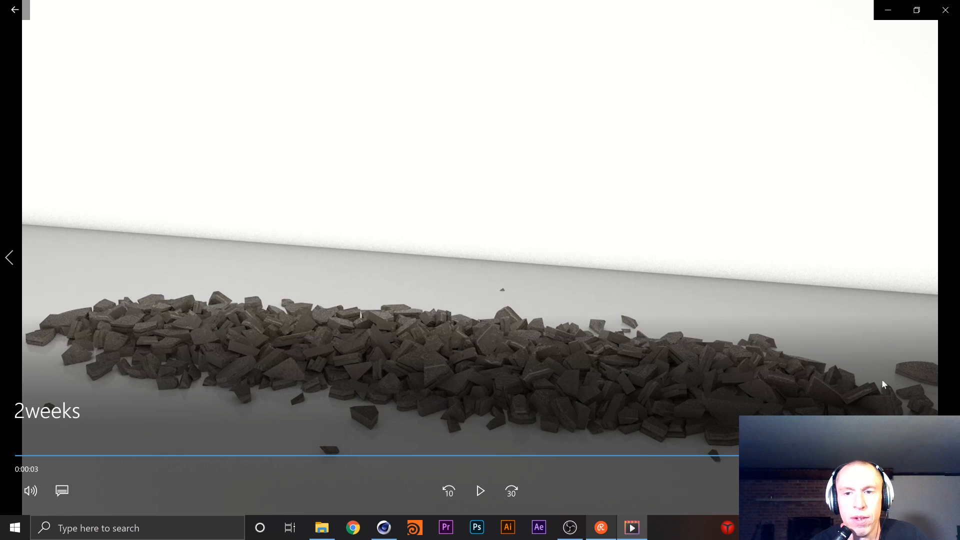
pyautogui.click(480, 491)
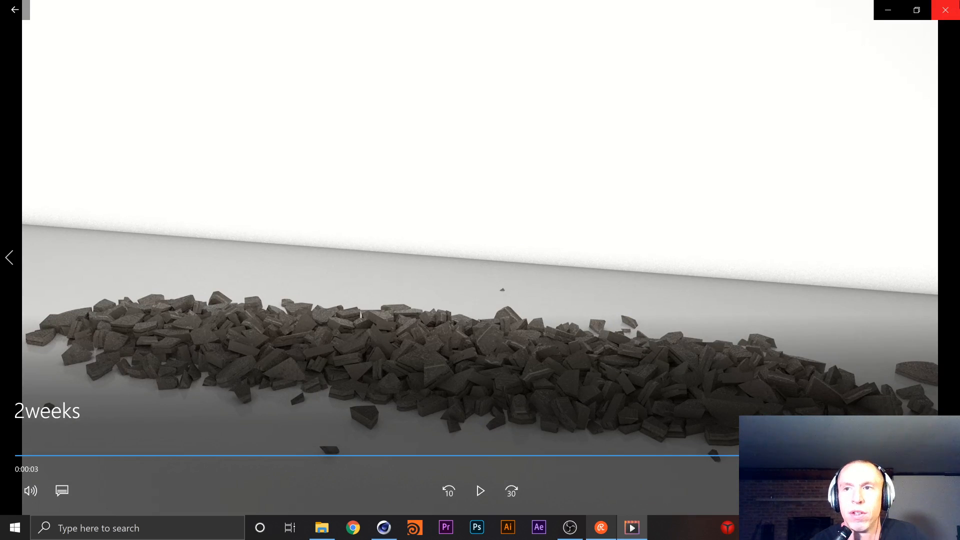
pyautogui.hotkey('alt', 'F4')
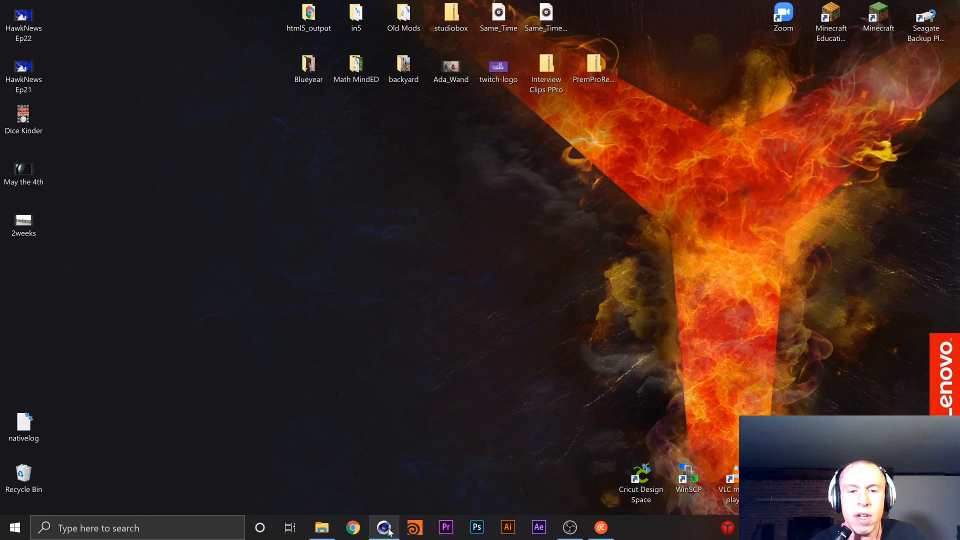
pyautogui.click(383, 527)
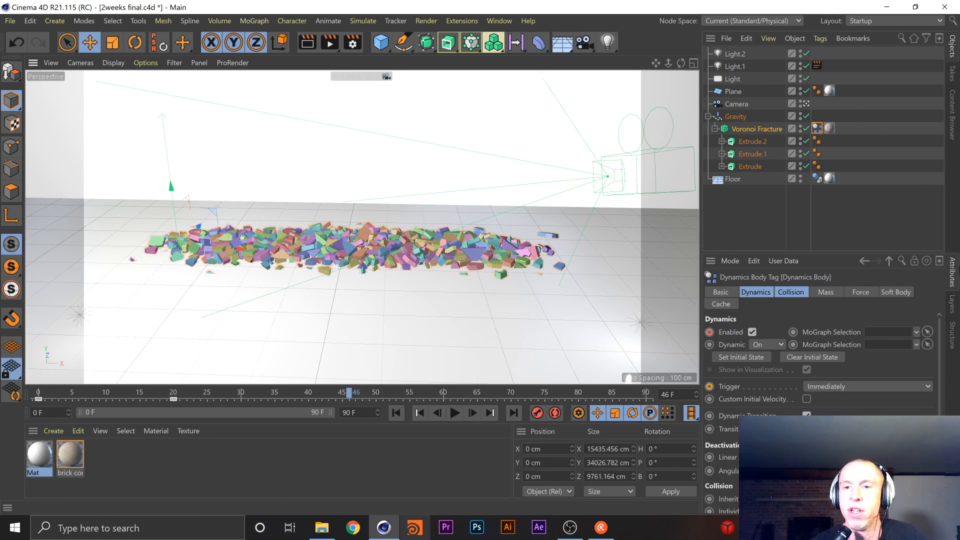
# Review the Trigger options of the Voronoi Fracture's Dynamics Body tag and the Gravity object's properties
pyautogui.click(834, 388)
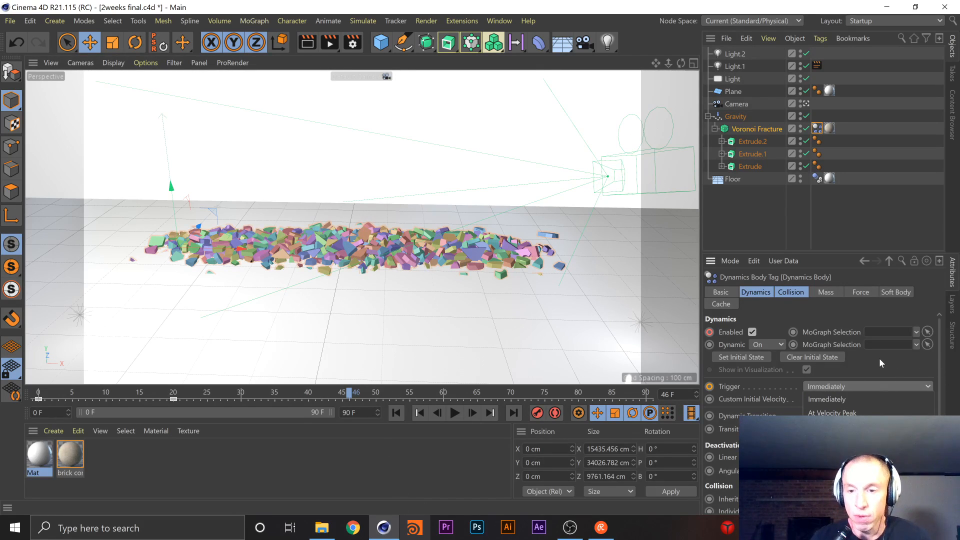
pyautogui.click(909, 368)
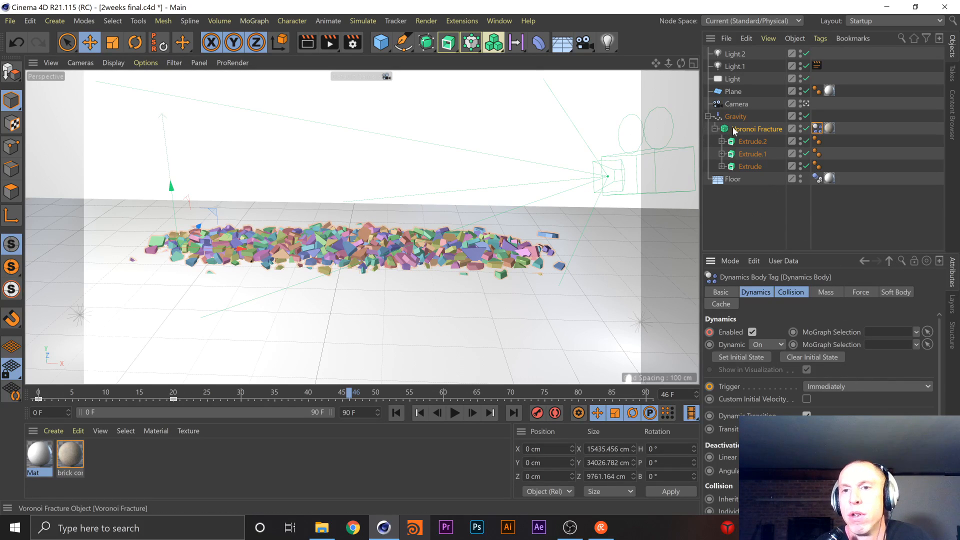
pyautogui.click(744, 116)
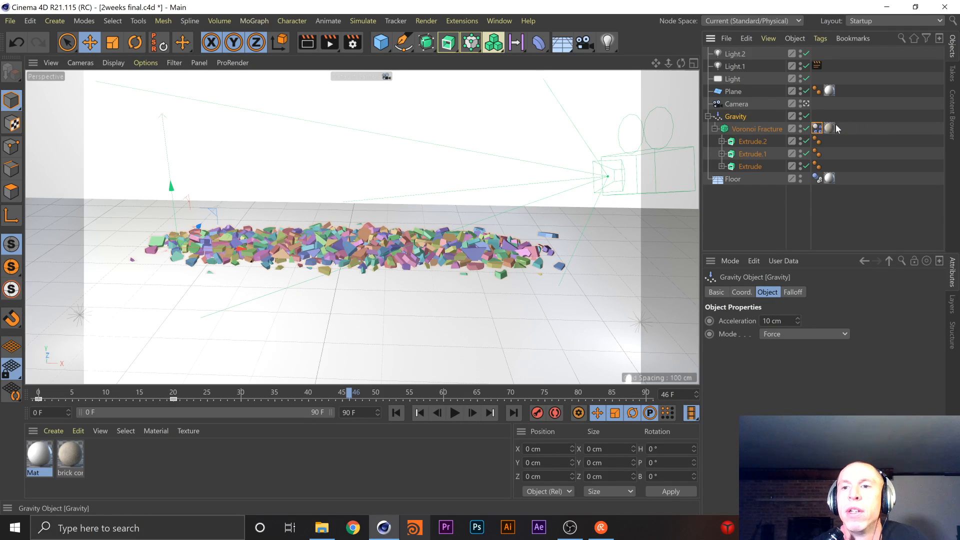
# Examine the Force, Dynamics and Soft Body settings of the Voronoi Fracture's Dynamics Body tag
pyautogui.click(817, 128)
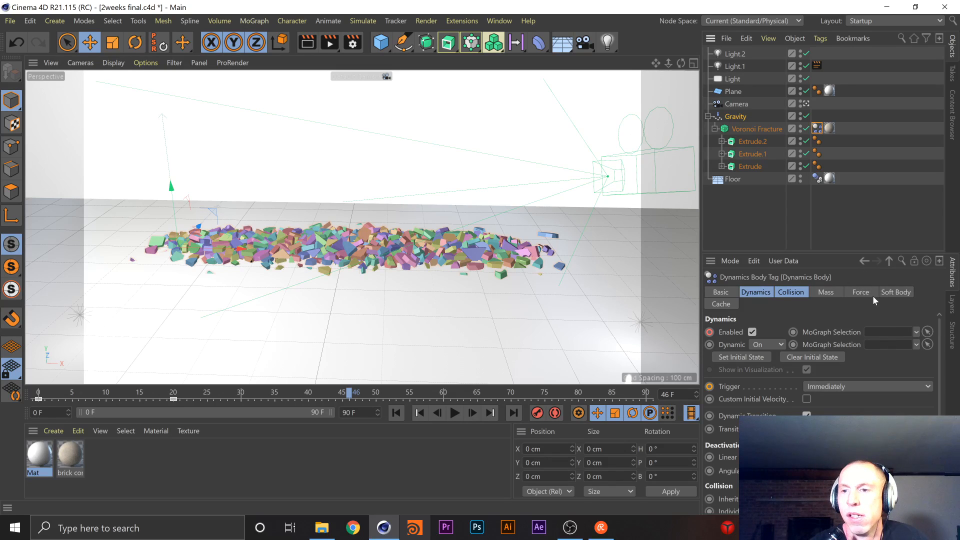
pyautogui.click(832, 293)
pyautogui.click(858, 294)
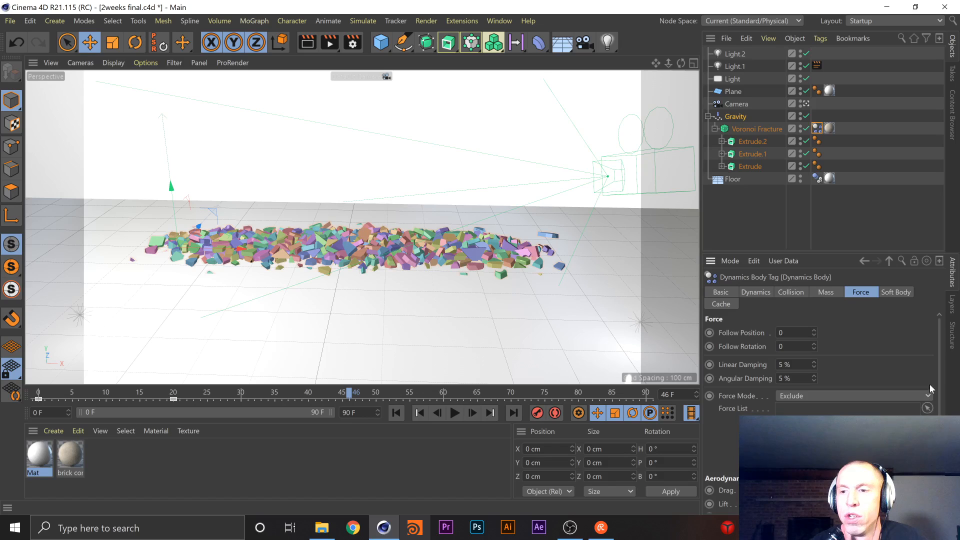
pyautogui.scroll(-1, 943, 370)
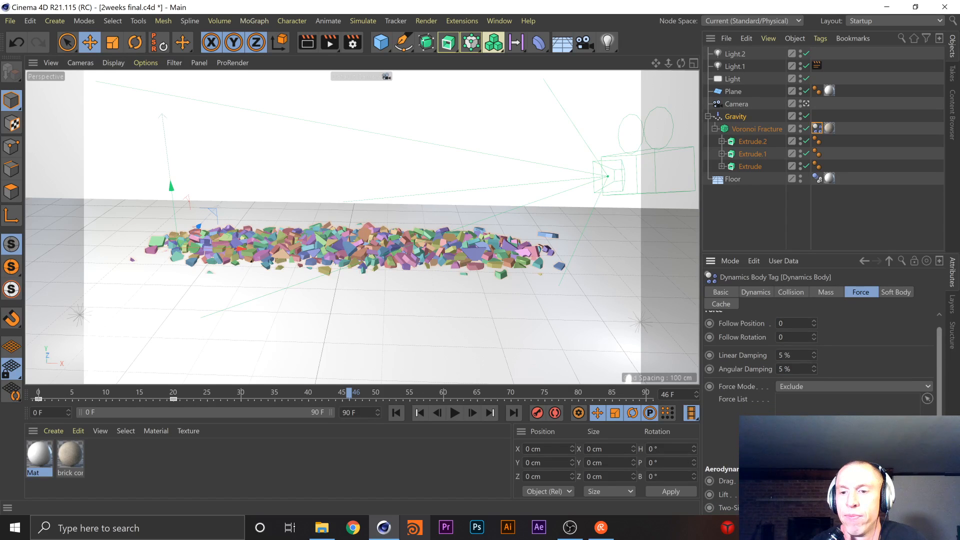
pyautogui.scroll(1, 820, 360)
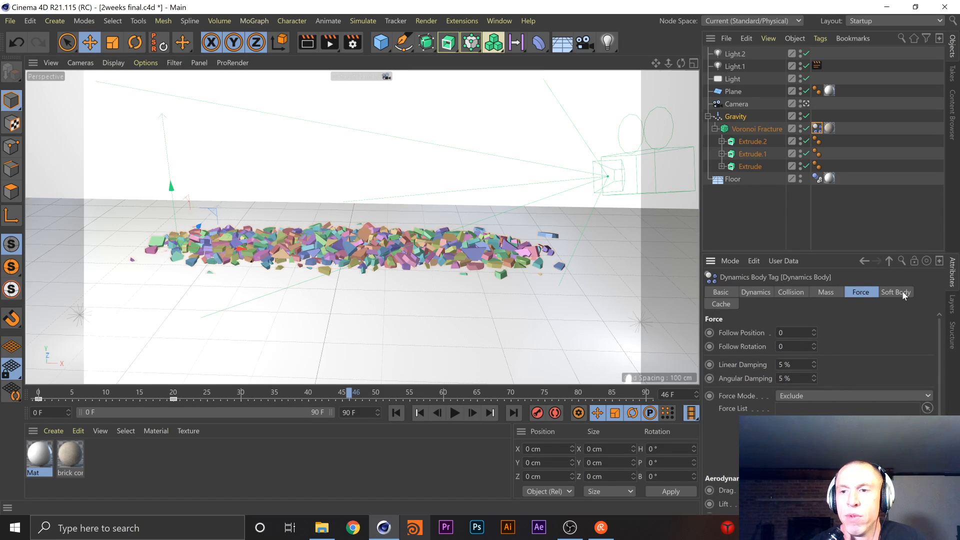
pyautogui.click(755, 293)
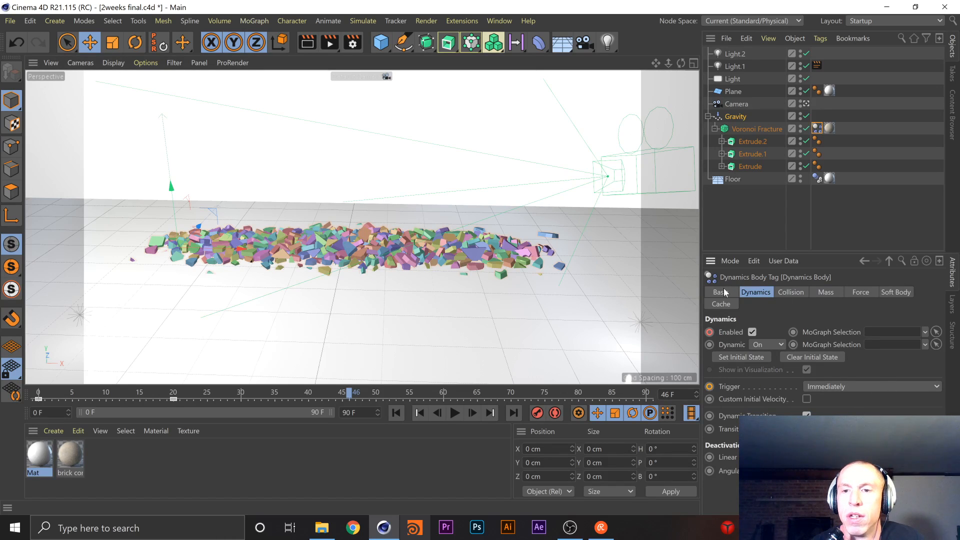
pyautogui.click(906, 295)
pyautogui.moveTo(942, 328); pyautogui.dragTo(942, 414)
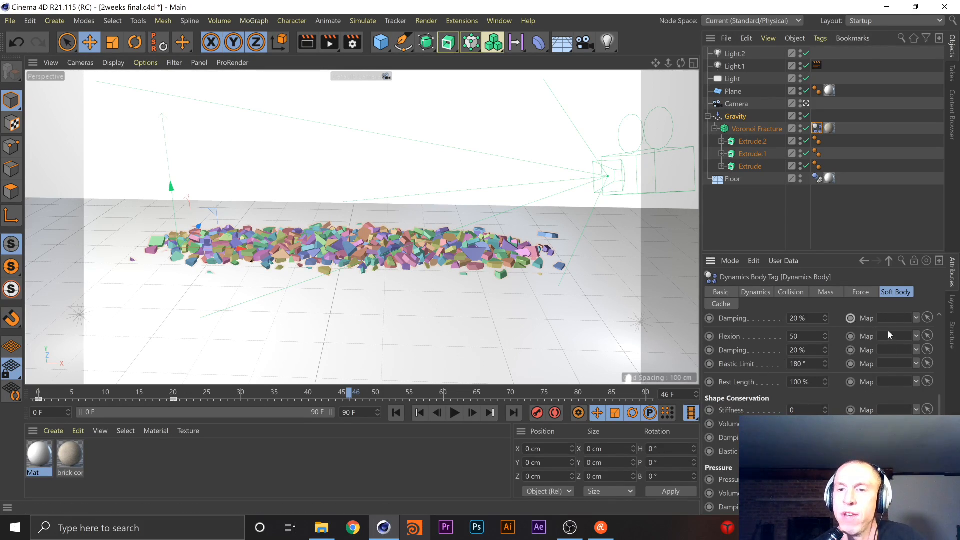
pyautogui.moveTo(939, 414); pyautogui.dragTo(945, 320)
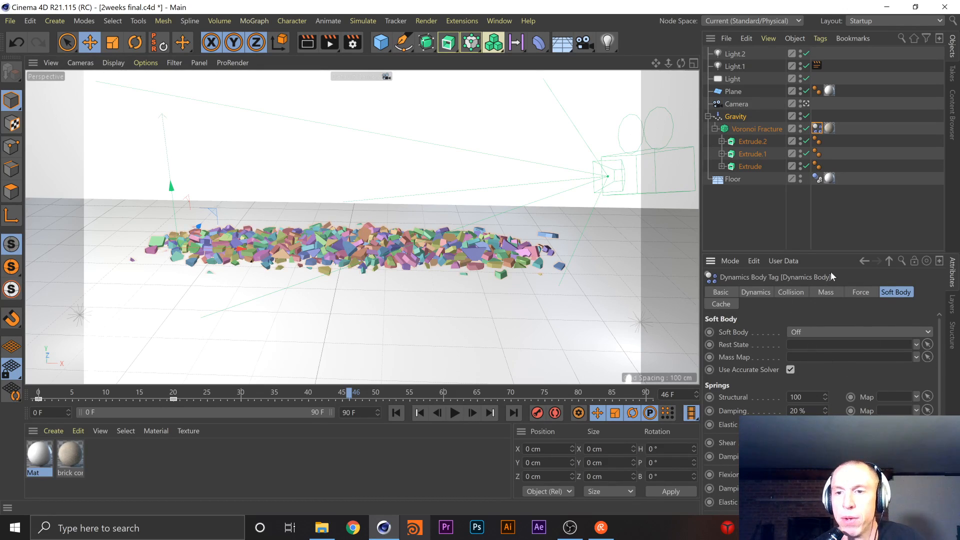
pyautogui.click(856, 292)
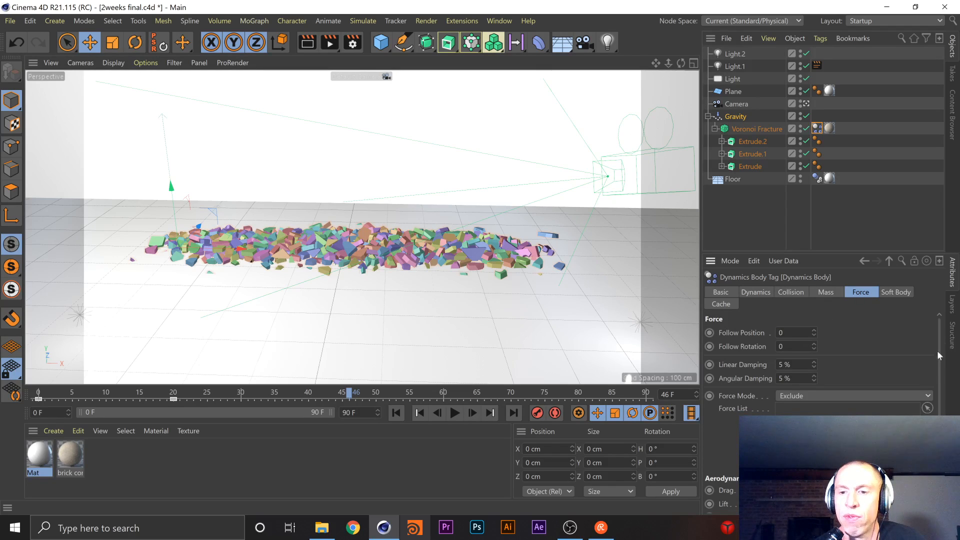
pyautogui.scroll(-1, 940, 394)
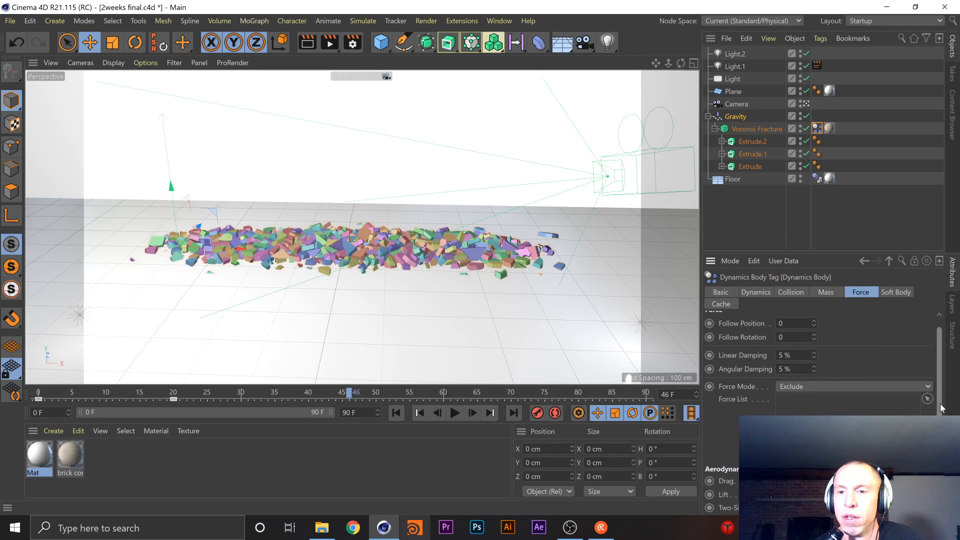
pyautogui.scroll(1, 939, 403)
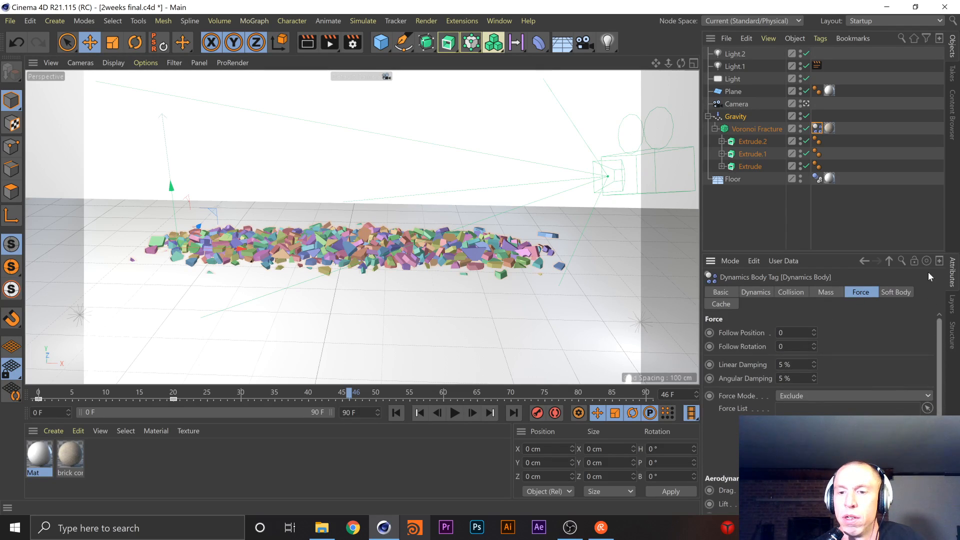
# Review the Basic, Dynamics and Collision settings of the Voronoi Fracture's Dynamics Body tag
pyautogui.click(724, 291)
pyautogui.click(755, 292)
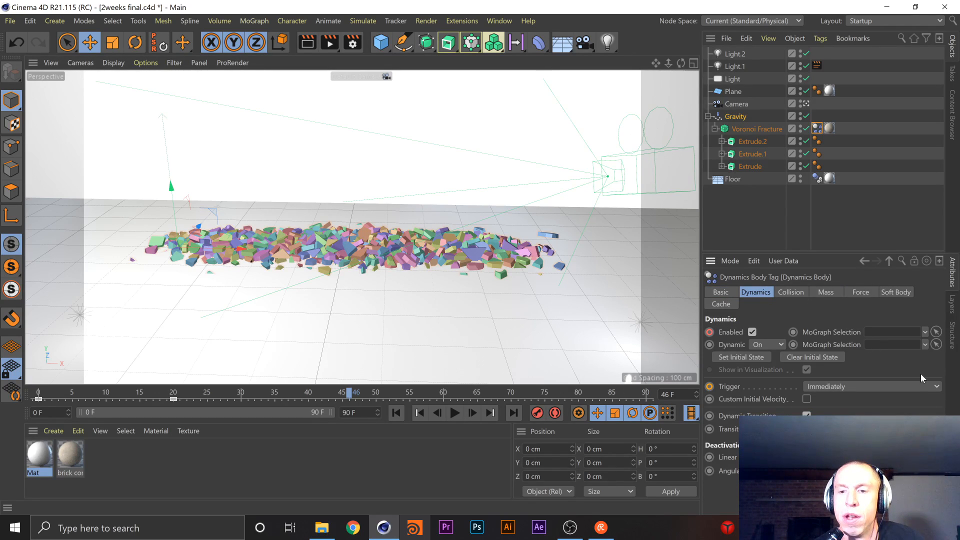
pyautogui.click(794, 292)
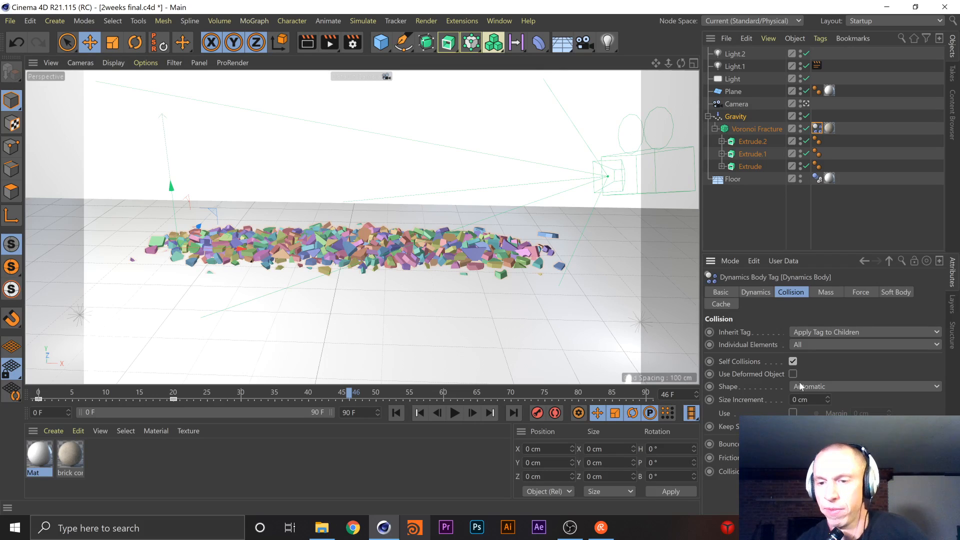
# Play the collapse, turn off Self Collisions in the Dynamics Body tag, and scrub through the resulting simulation
pyautogui.click(454, 413)
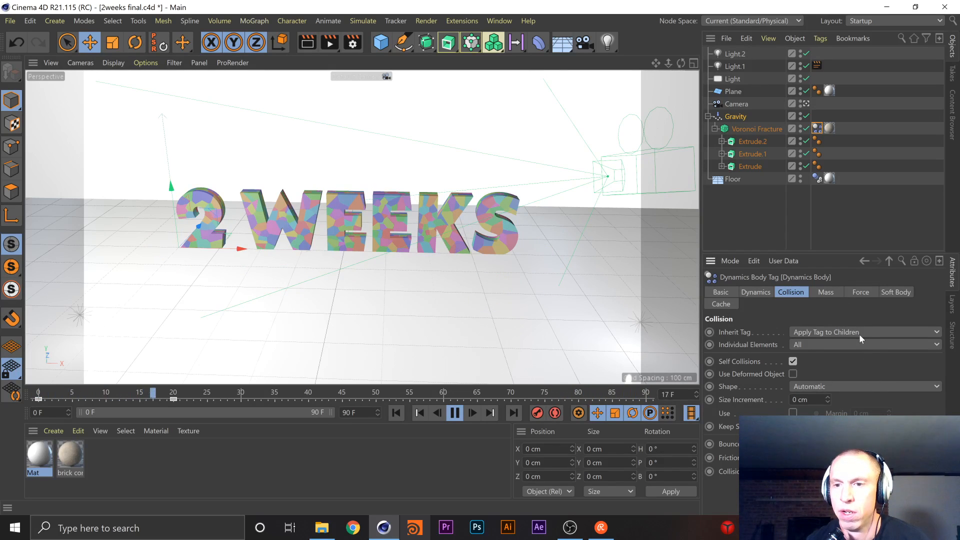
pyautogui.click(793, 362)
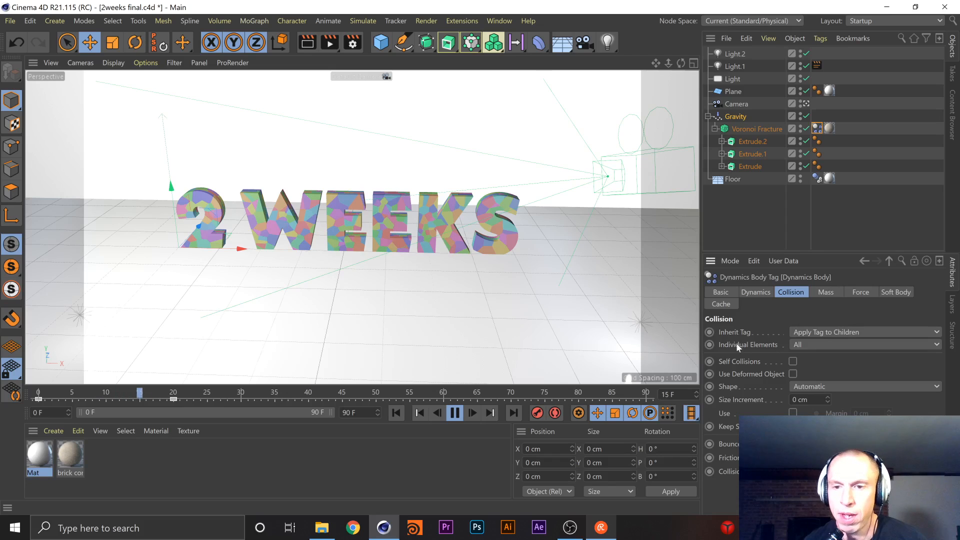
pyautogui.click(769, 293)
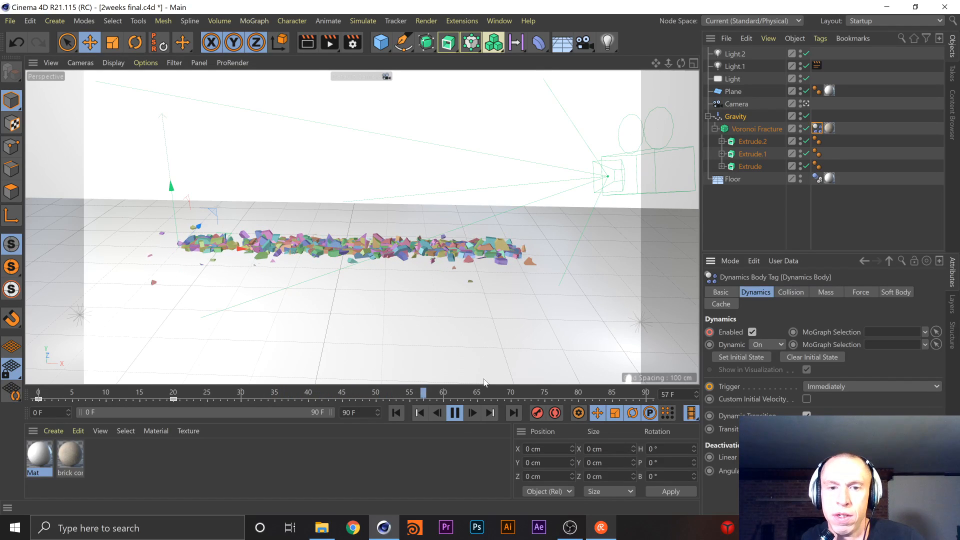
pyautogui.click(455, 413)
pyautogui.moveTo(477, 395); pyautogui.dragTo(551, 394)
pyautogui.moveTo(374, 396); pyautogui.dragTo(334, 396)
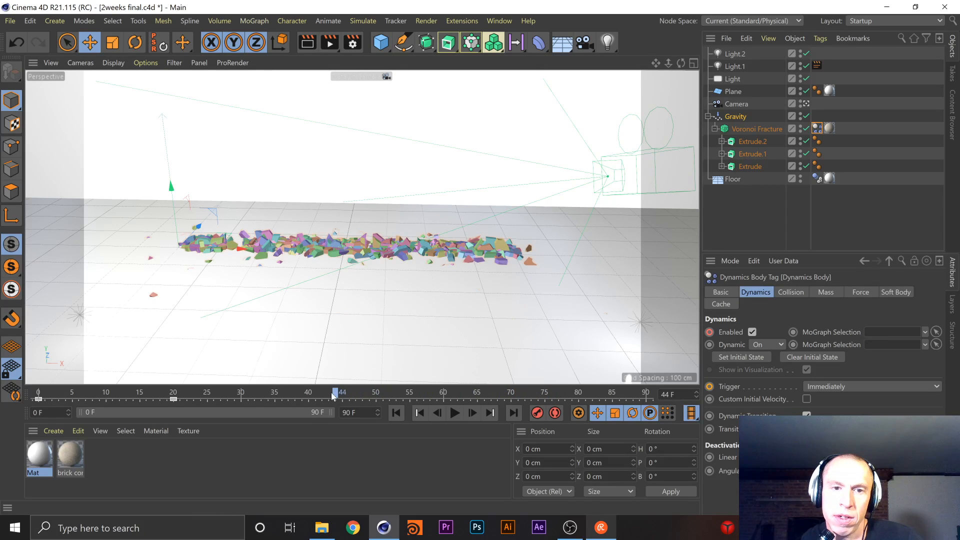
pyautogui.moveTo(149, 399); pyautogui.dragTo(292, 395)
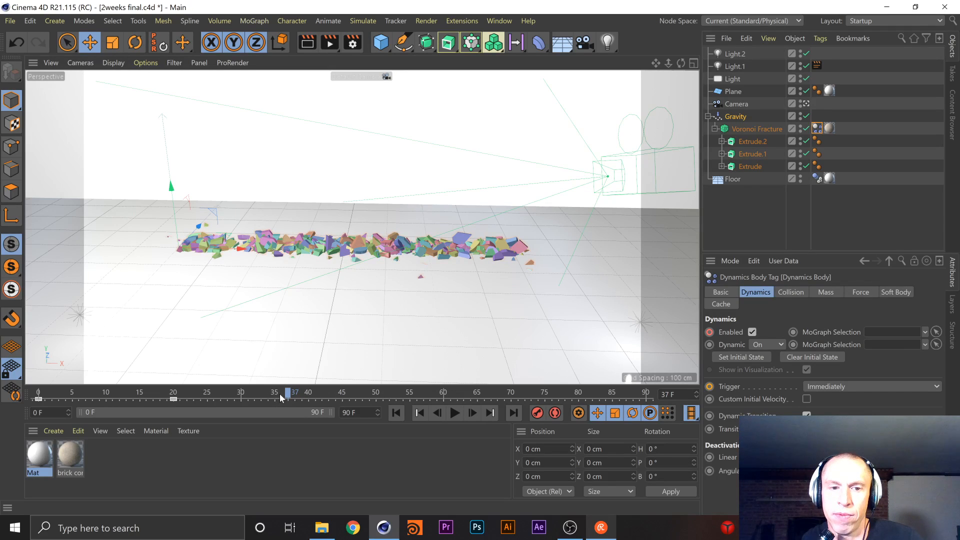
# Keyframe the Dynamics Body tag's Enabled option off at frame 40 and play the animation from frame 0
pyautogui.moveTo(288, 398); pyautogui.dragTo(315, 397)
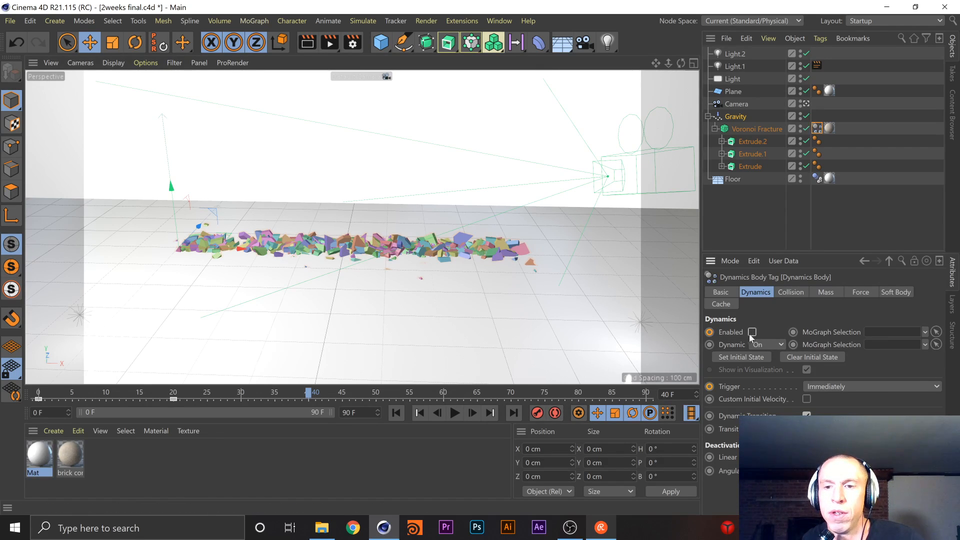
pyautogui.click(708, 333)
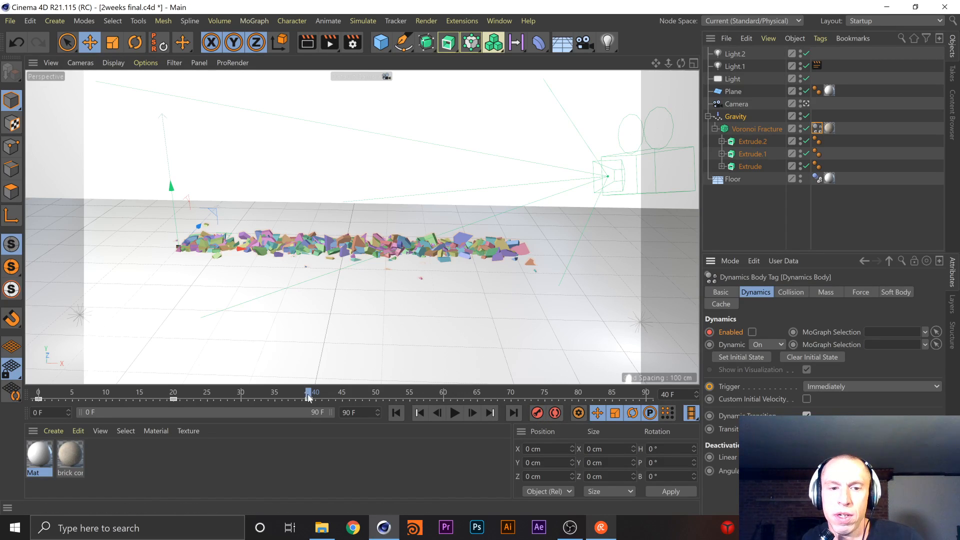
pyautogui.moveTo(109, 398); pyautogui.dragTo(39, 398)
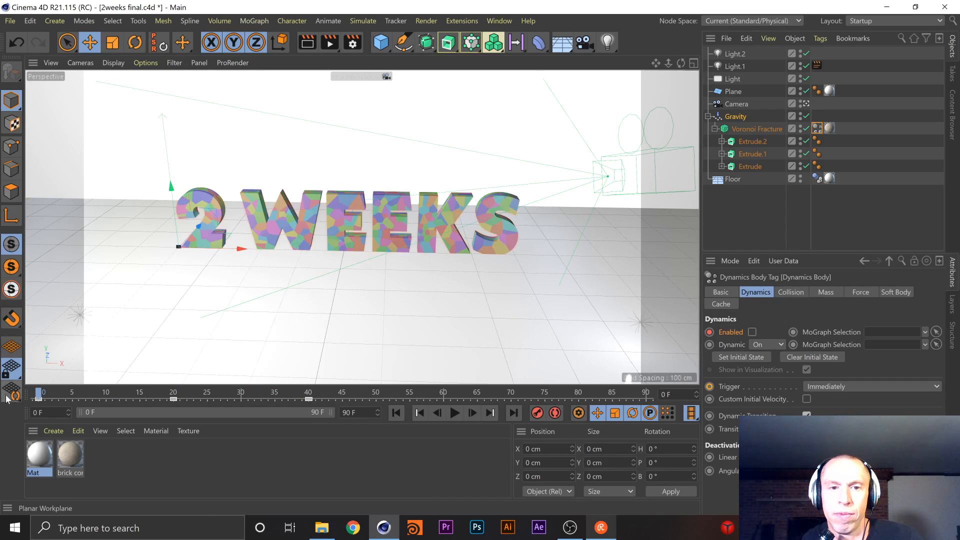
pyautogui.click(459, 416)
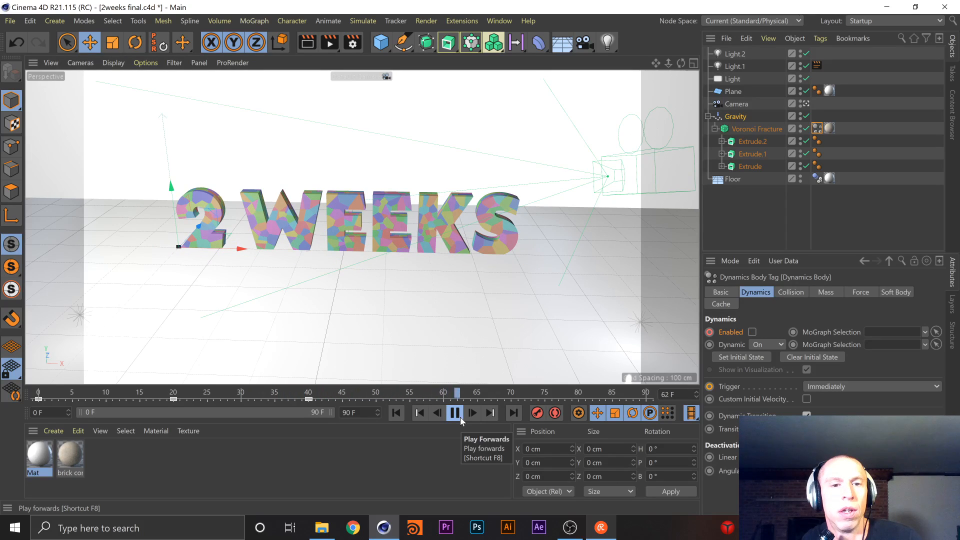
pyautogui.click(459, 417)
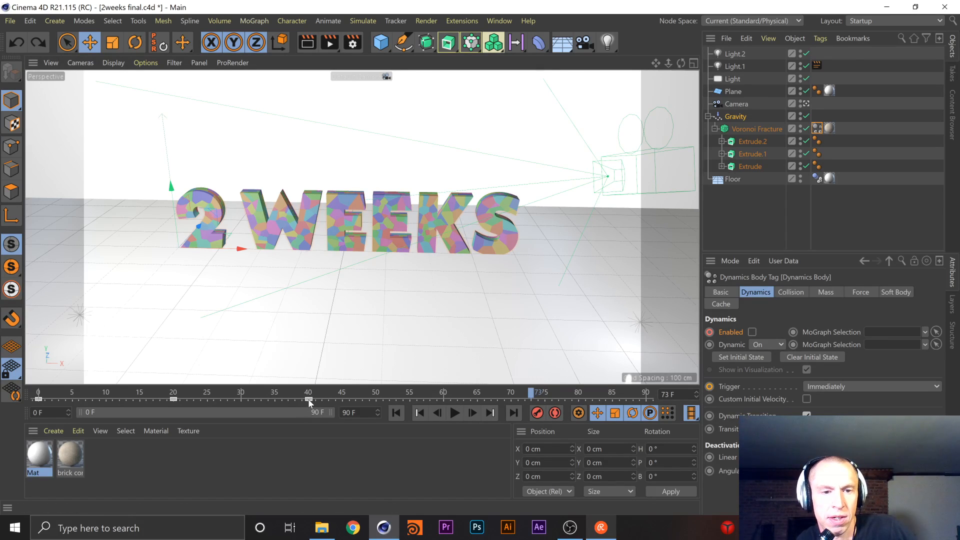
# Delete the Enabled keyframe at frame 40 and scrub the collapse to frame 60
pyautogui.click(309, 400)
pyautogui.click(309, 401)
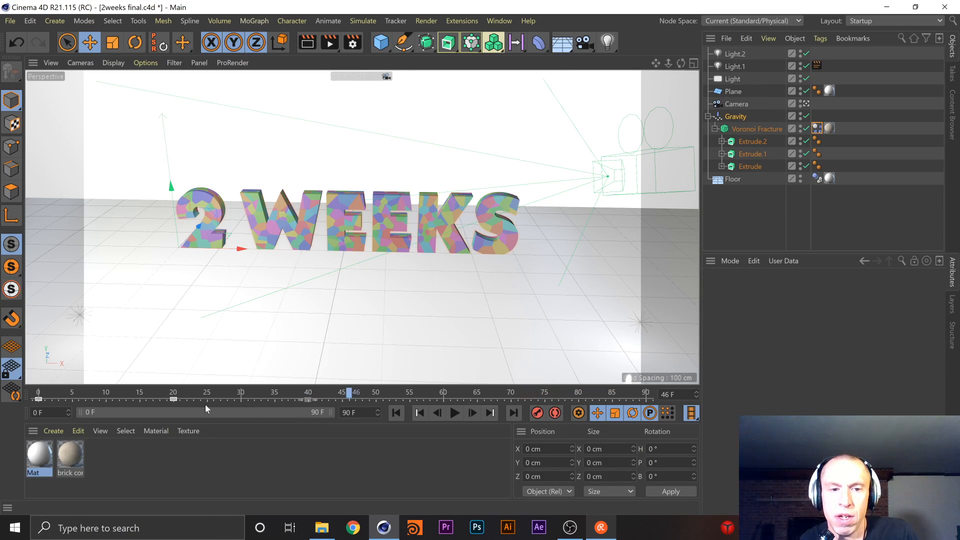
pyautogui.moveTo(135, 399); pyautogui.dragTo(445, 398)
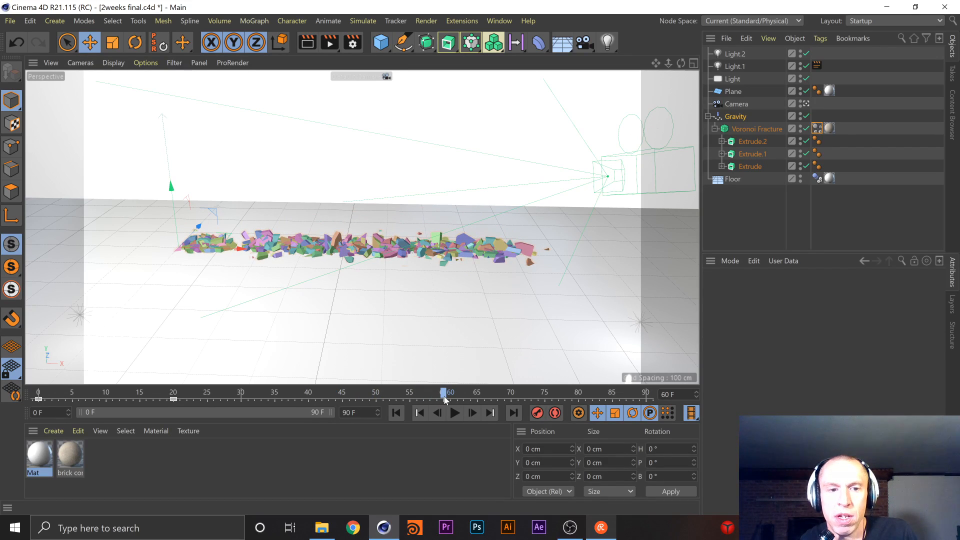
# Check how the Dynamics Body tag's Enabled option is animated by scrubbing the timeline from frame 0 to 82
pyautogui.click(817, 130)
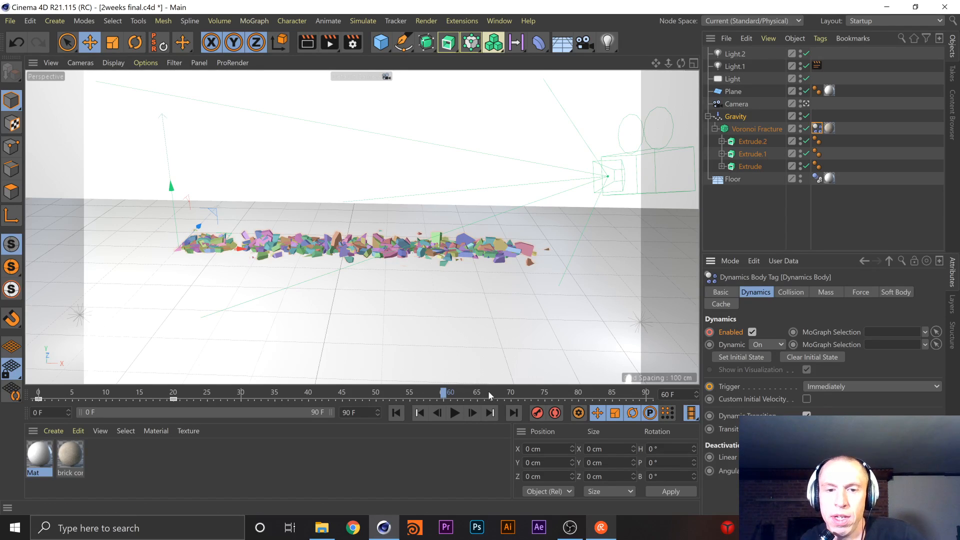
pyautogui.moveTo(441, 392); pyautogui.dragTo(1, 413)
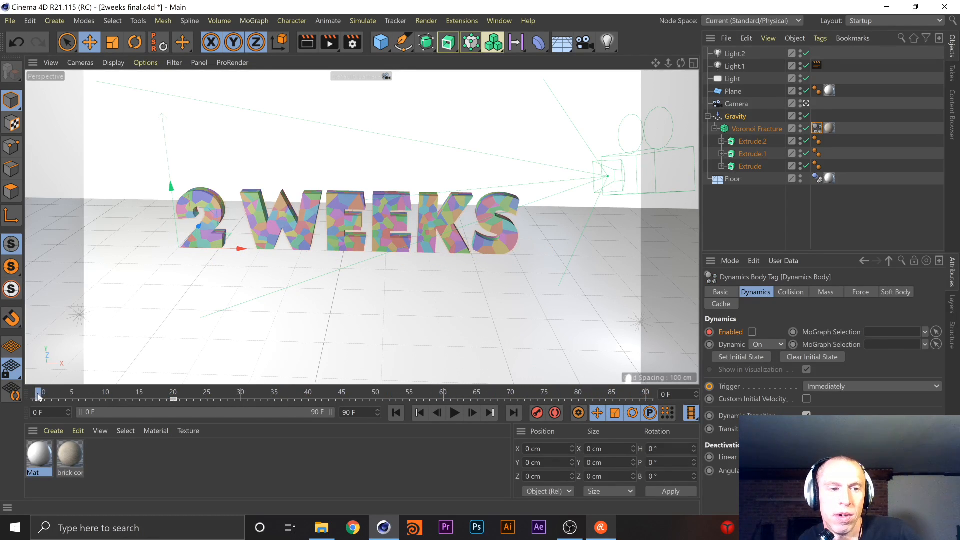
pyautogui.moveTo(174, 397); pyautogui.dragTo(490, 412)
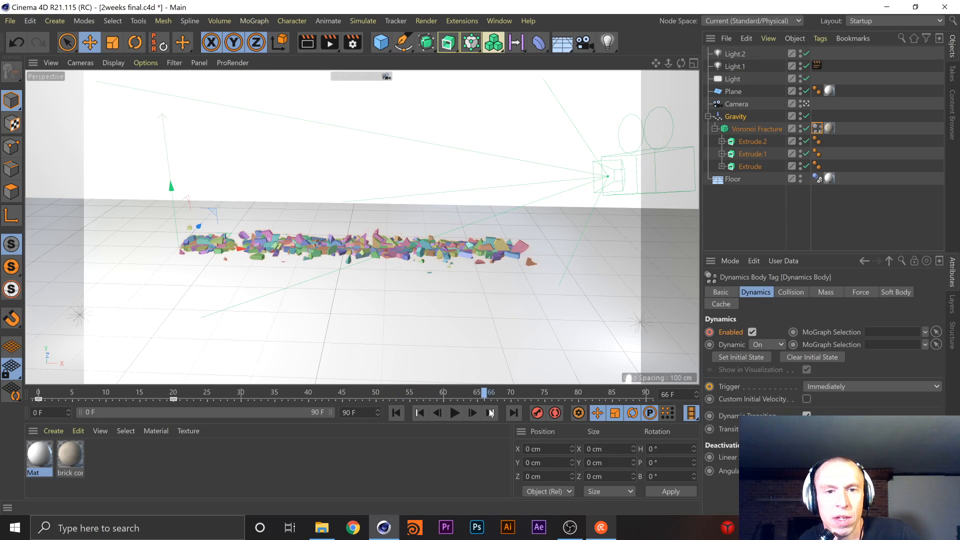
pyautogui.moveTo(594, 414)
pyautogui.mouseDown()
pyautogui.moveTo(488, 404)
pyautogui.moveTo(729, 404)
pyautogui.moveTo(582, 395)
pyautogui.moveTo(595, 395)
pyautogui.mouseUp()
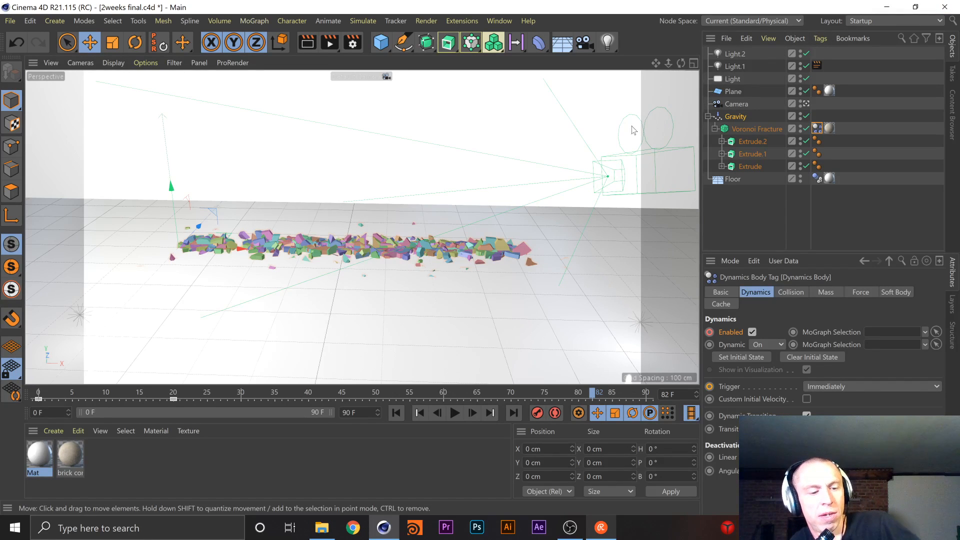
# Close the 2weeks final.c4d project without saving its changes
pyautogui.hotkey('alt', 'F4')
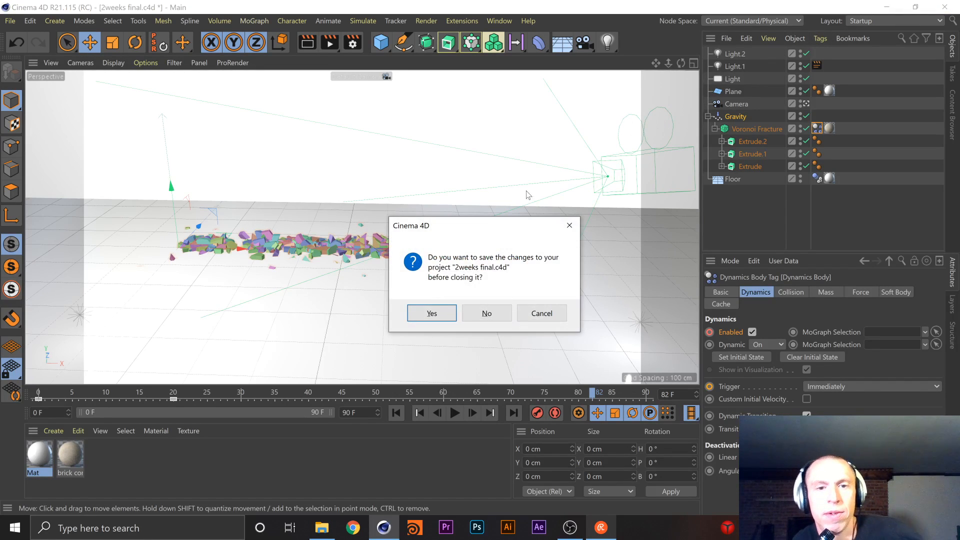
pyautogui.click(494, 317)
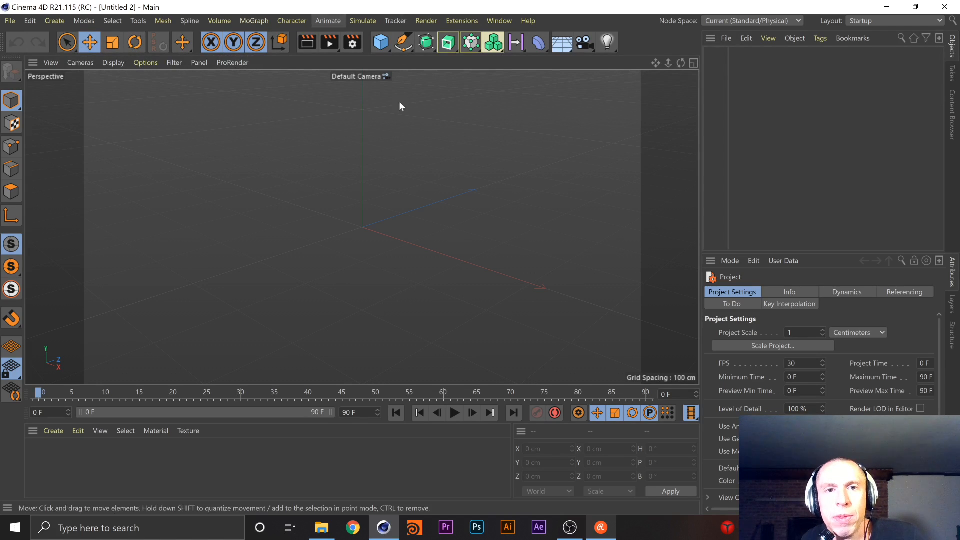
# Add a 200 cm cube to the empty scene and raise it about 134 cm along Y
pyautogui.scroll(-1, 419, 199)
pyautogui.scroll(3, 426, 106)
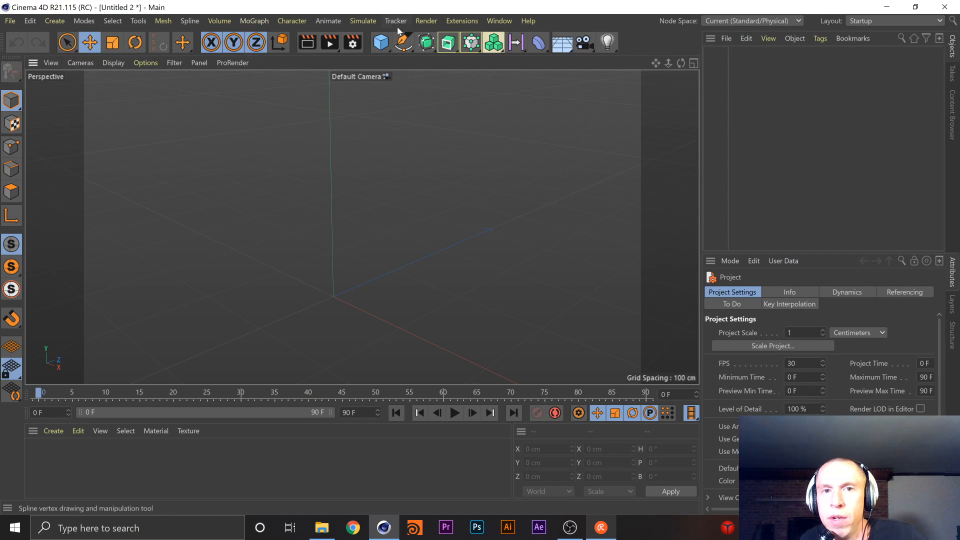
pyautogui.click(385, 45)
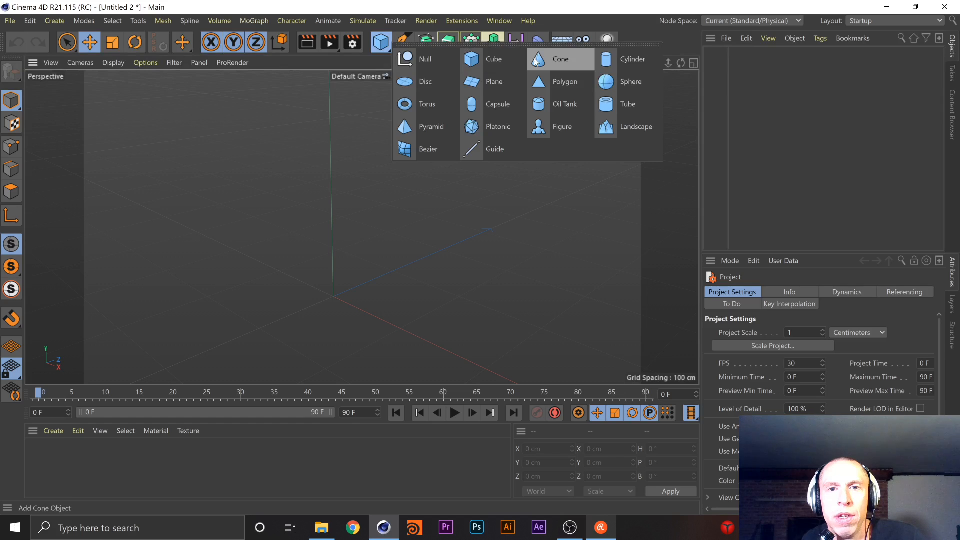
pyautogui.click(487, 59)
pyautogui.scroll(-3, 457, 241)
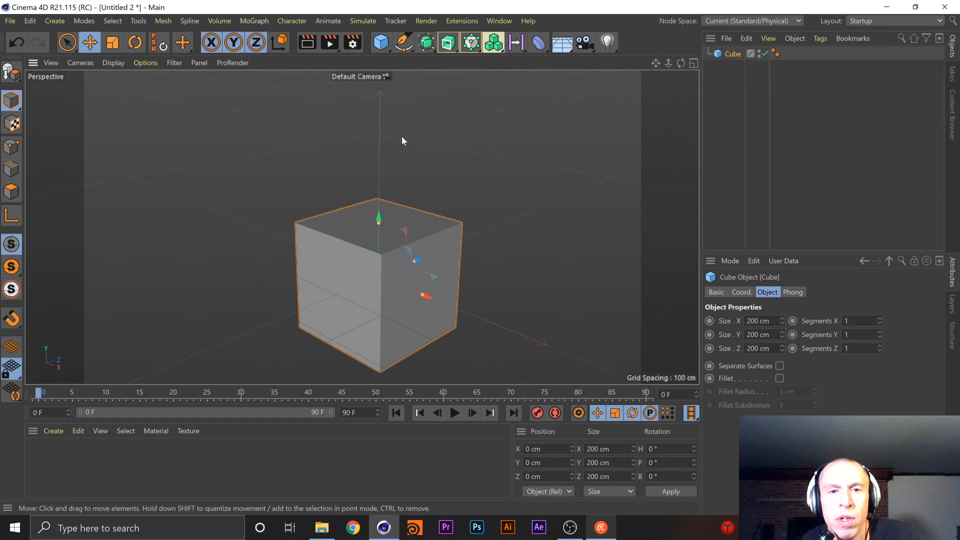
pyautogui.moveTo(381, 220); pyautogui.dragTo(377, 140)
pyautogui.click(460, 137)
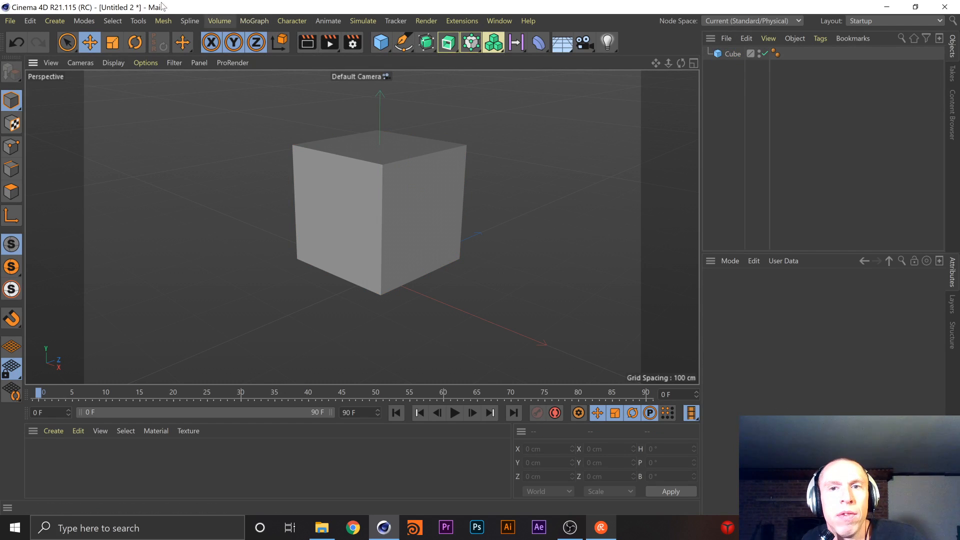
# Add a Voronoi Fracture object and make the cube its child
pyautogui.click(259, 20)
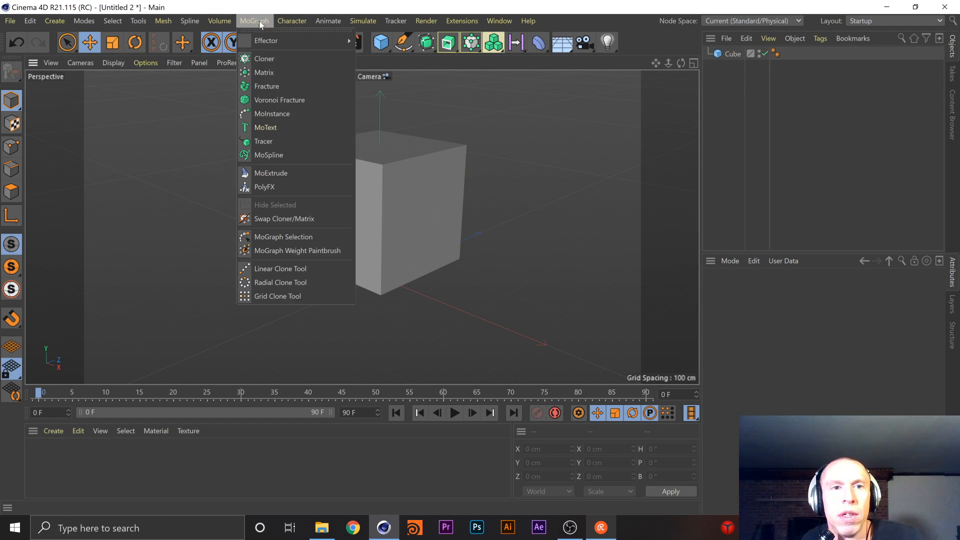
pyautogui.click(307, 100)
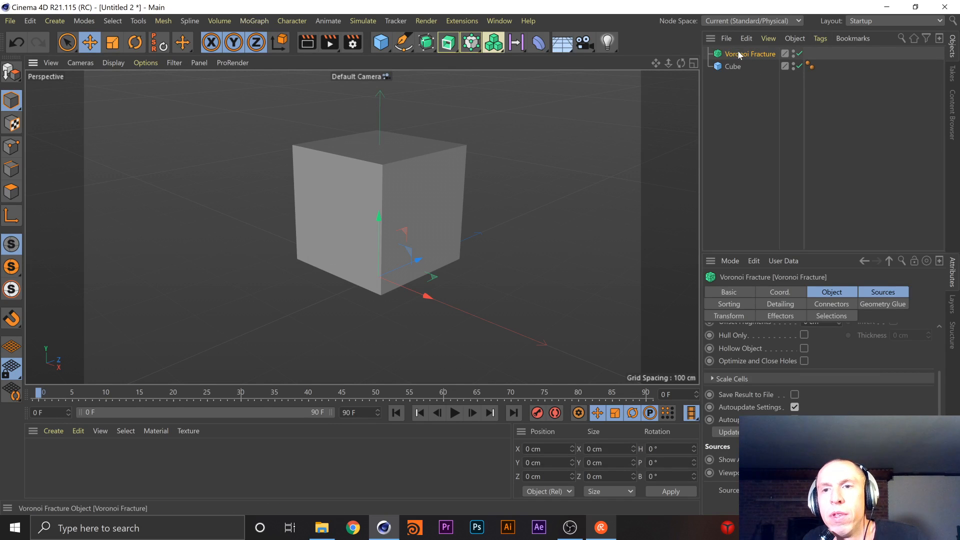
pyautogui.moveTo(738, 66); pyautogui.dragTo(749, 54)
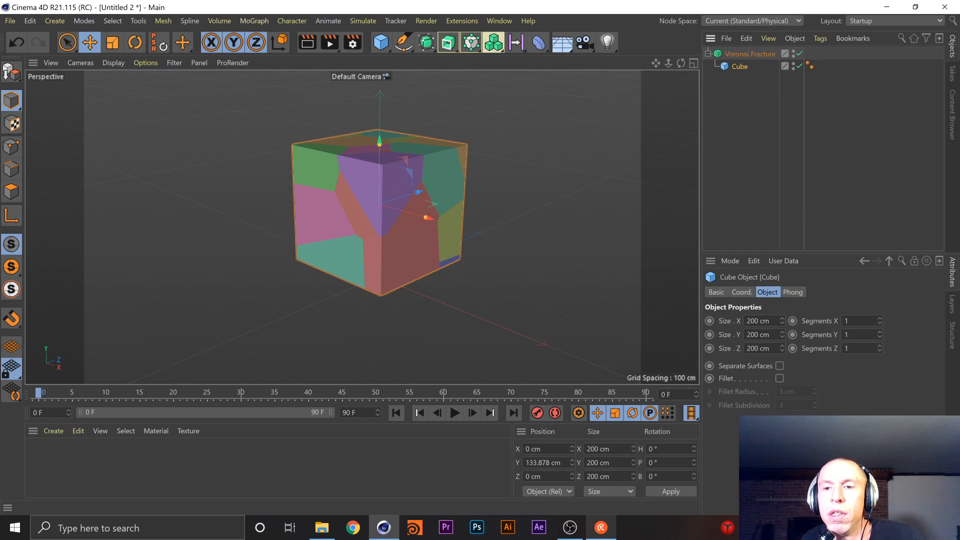
# Set the point amount of the Voronoi Fracture's distribution source to 180 and flatten its points vertically into a plane
pyautogui.click(764, 53)
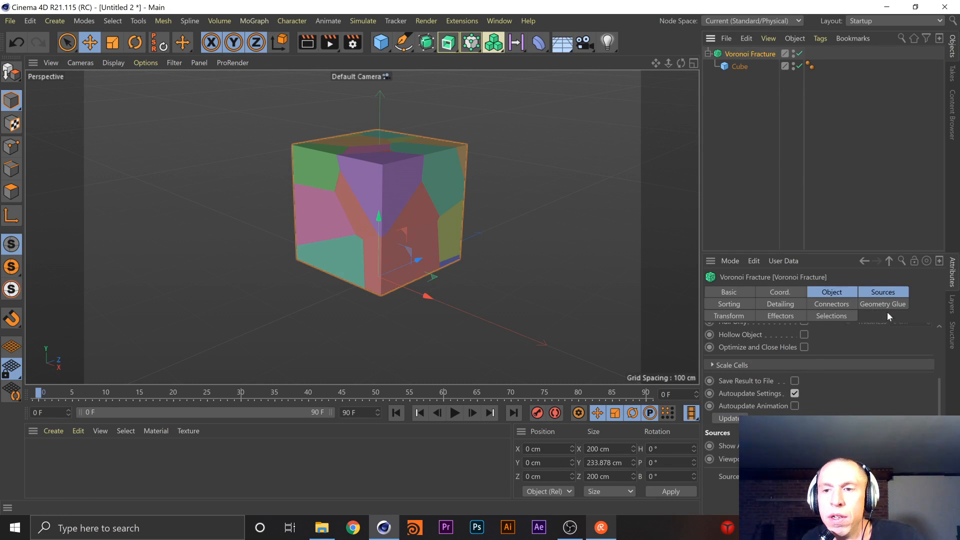
pyautogui.click(896, 295)
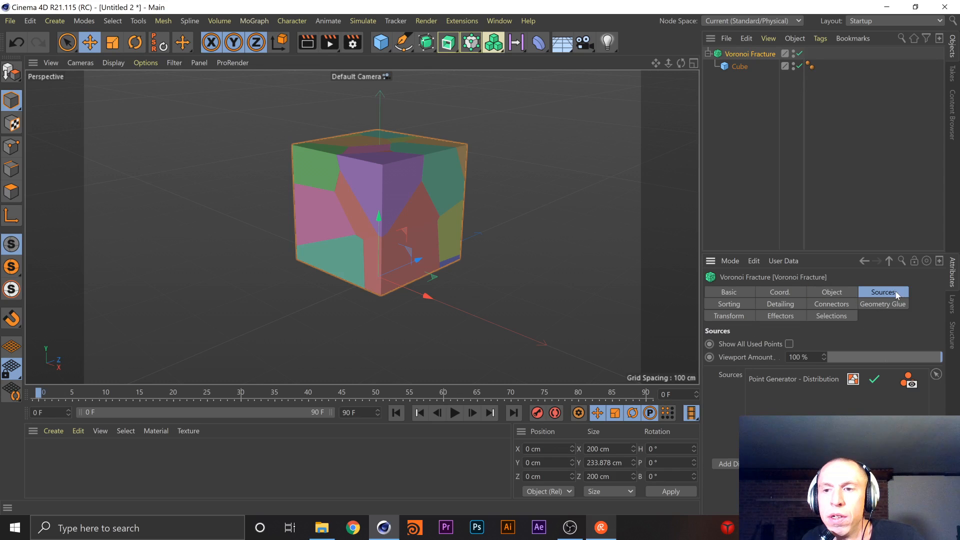
pyautogui.click(802, 378)
pyautogui.scroll(-3, 938, 350)
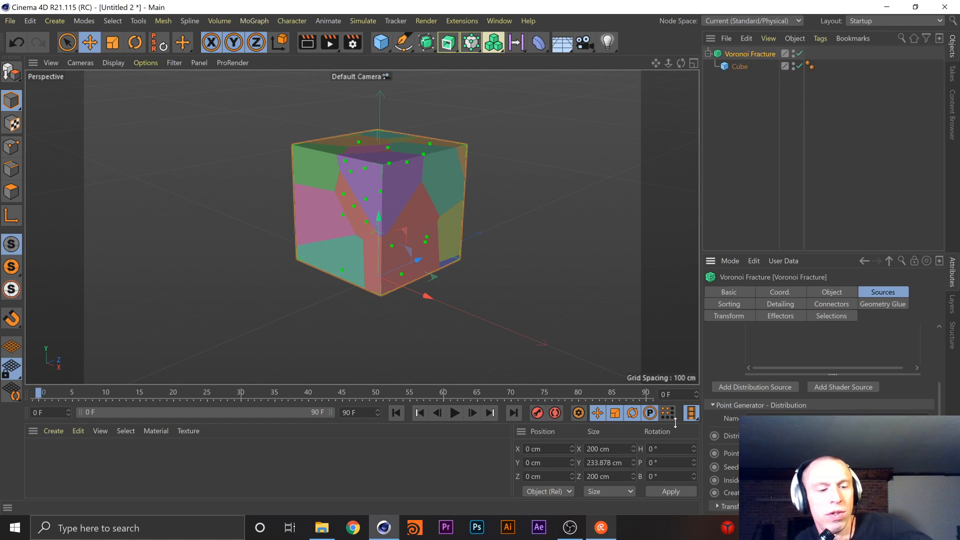
pyautogui.write('200')
pyautogui.press('Return')
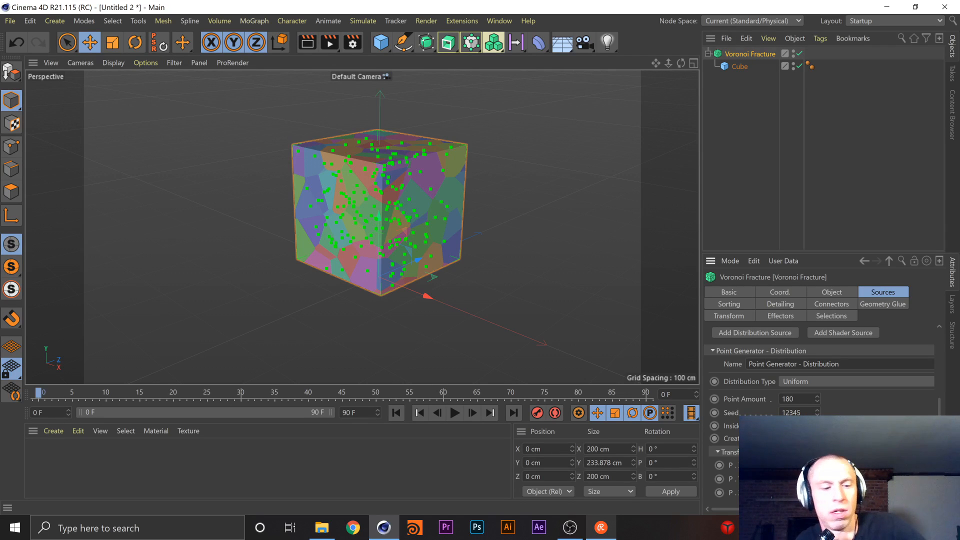
pyautogui.press('Return')
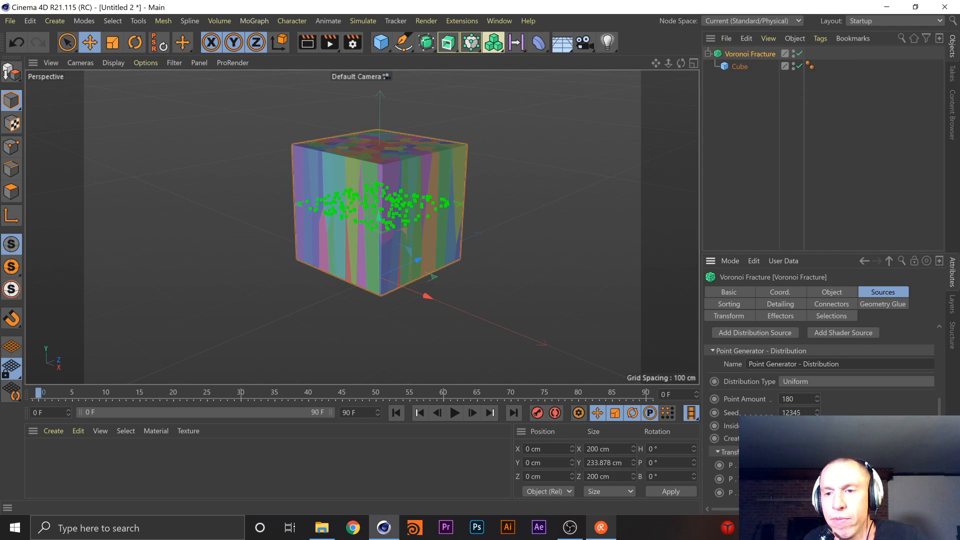
# Add a second distribution source to the Voronoi Fracture and show its point generator settings
pyautogui.scroll(3, 820, 375)
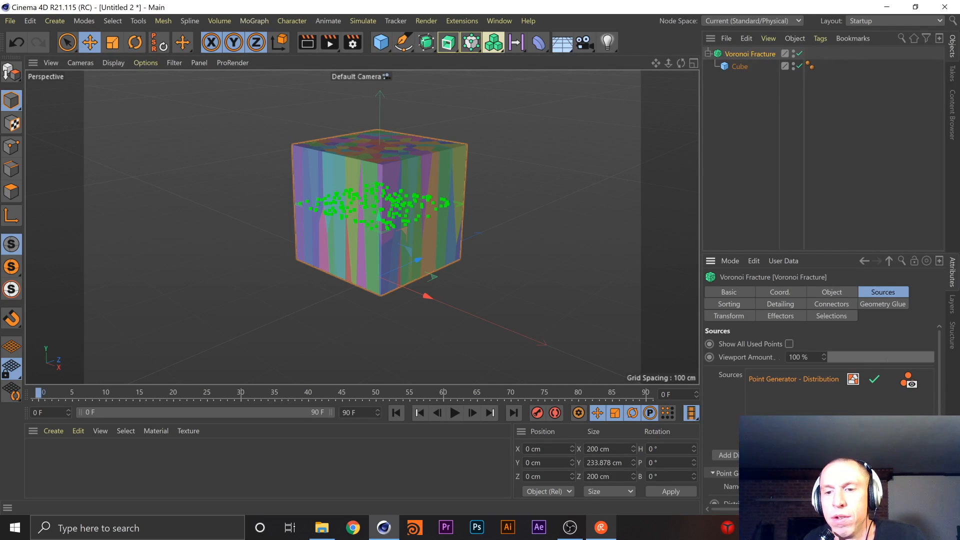
pyautogui.click(723, 455)
pyautogui.click(797, 399)
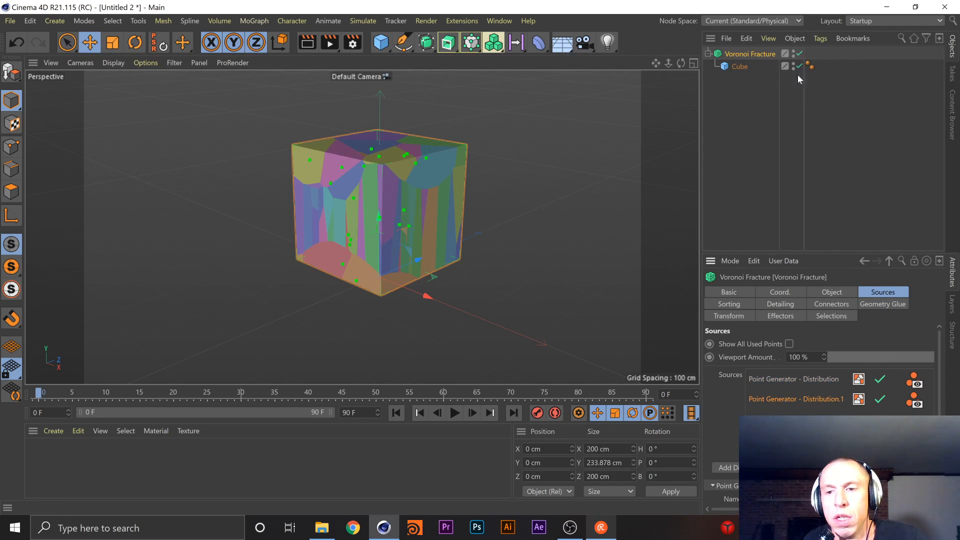
pyautogui.scroll(-2, 643, 247)
pyautogui.scroll(-3, 922, 383)
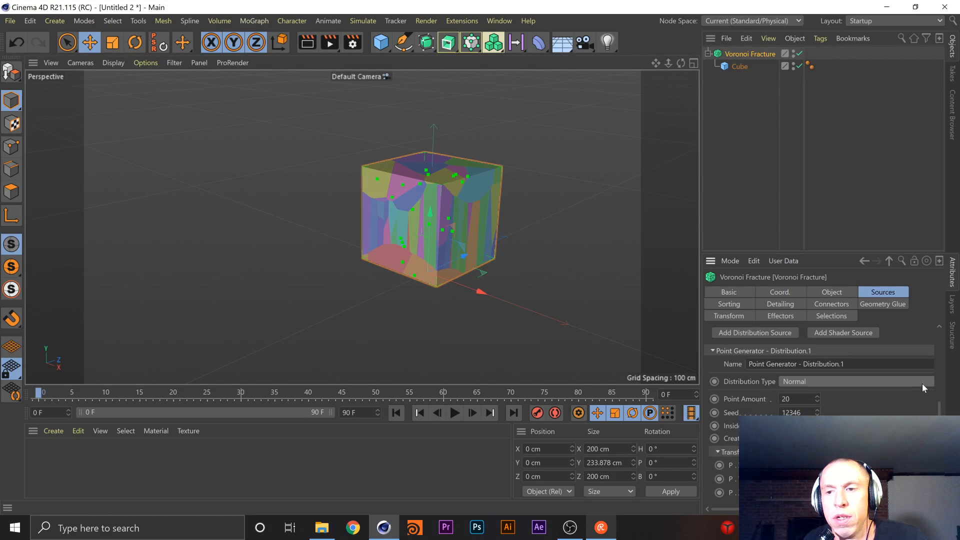
# Set the second distribution source to Uniform with 200 points and flatten its points into a plane at the cube's top
pyautogui.scroll(2, 922, 383)
pyautogui.click(845, 485)
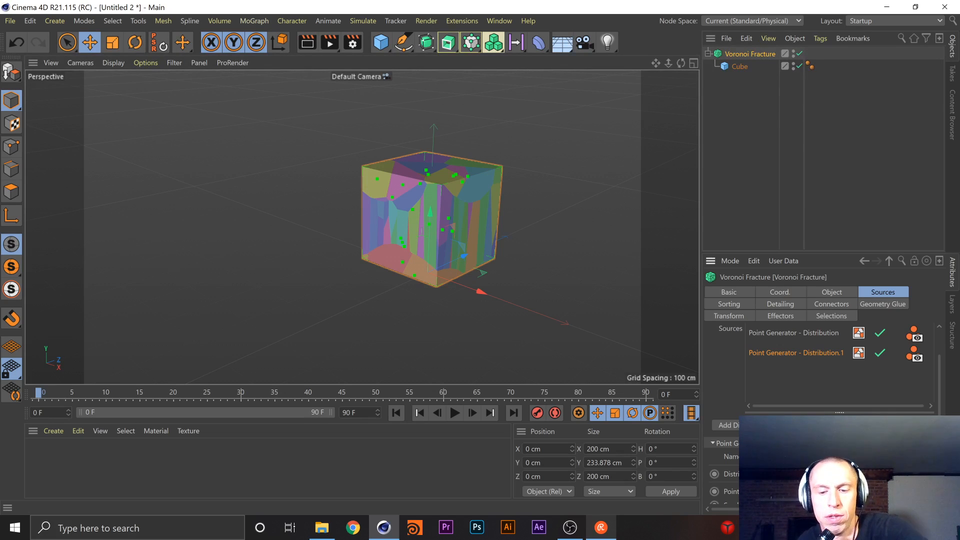
pyautogui.press('Tab')
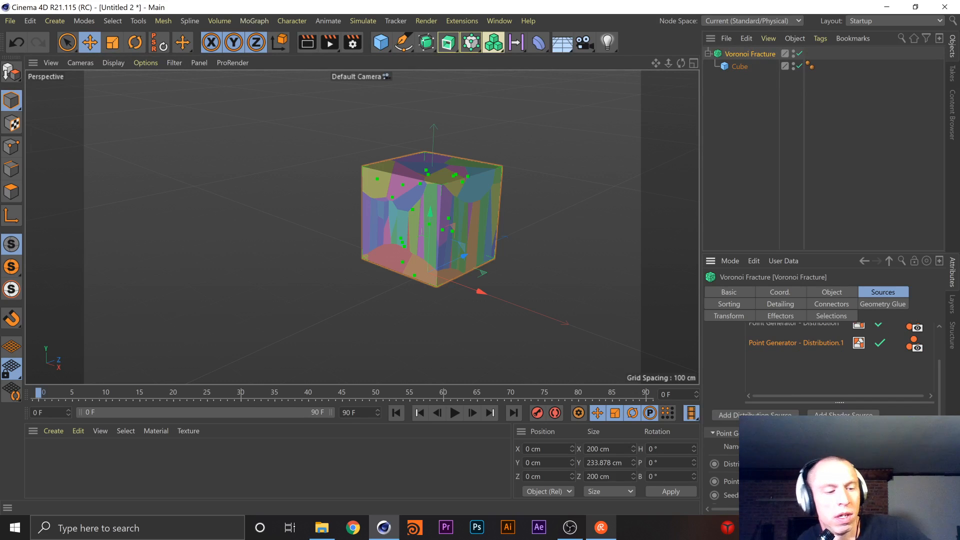
pyautogui.moveTo(938, 368); pyautogui.dragTo(938, 407)
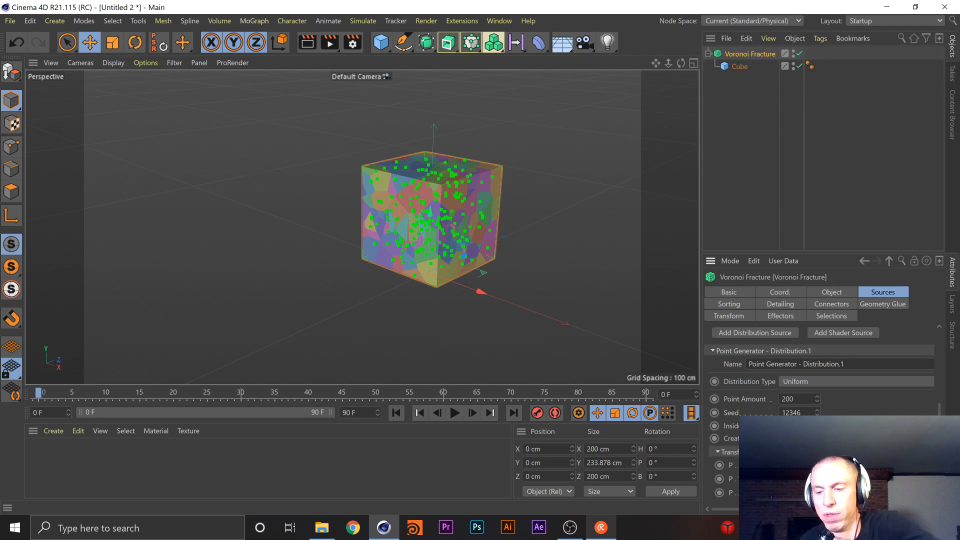
pyautogui.press('Return')
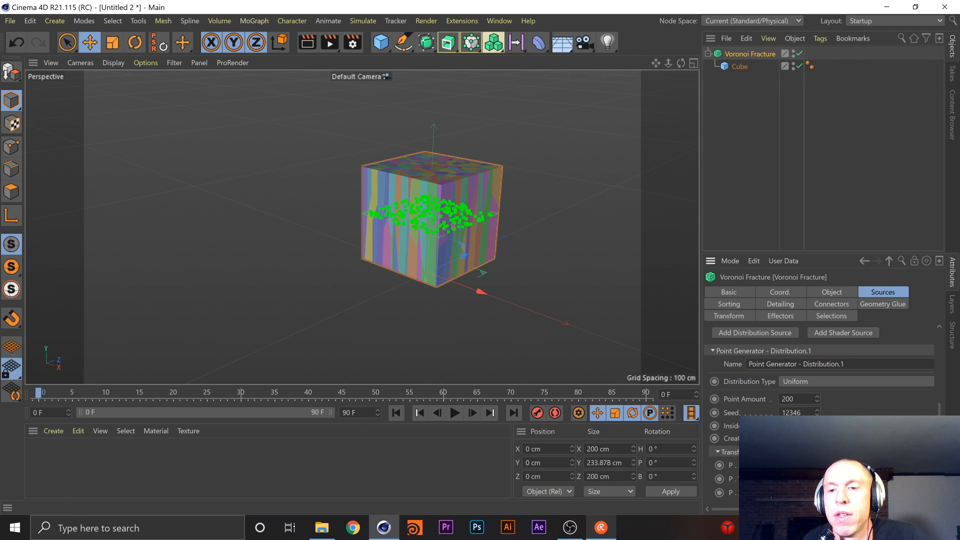
pyautogui.moveTo(856, 479); pyautogui.dragTo(856, 468)
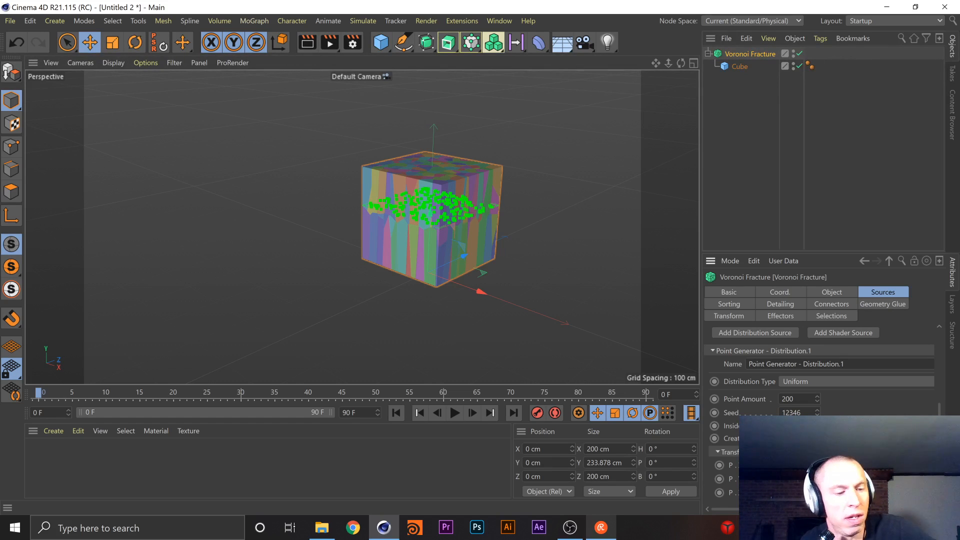
pyautogui.moveTo(856, 468); pyautogui.dragTo(855, 440)
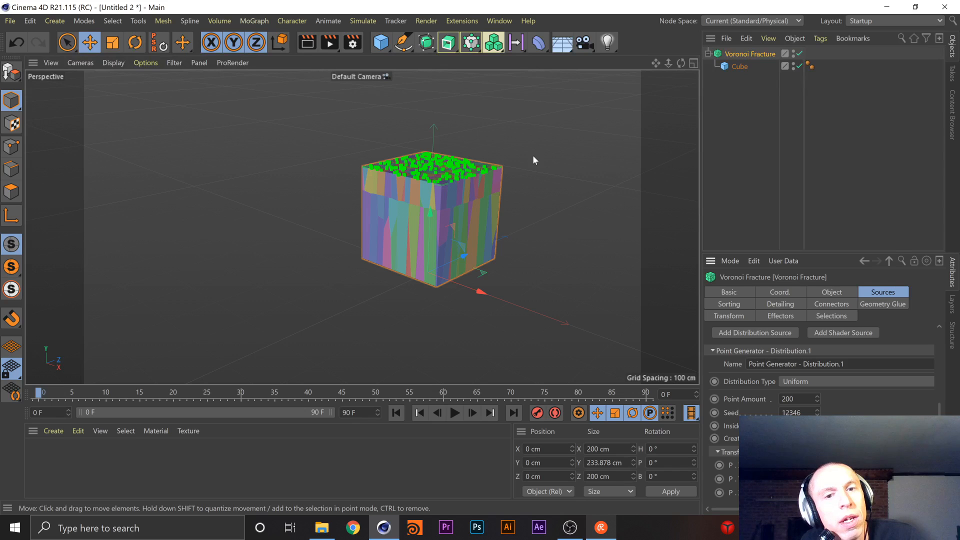
# Use the MoGraph Selection tool in Rectangle mode to select the fracture pieces along the cube's upper edge in the front view
pyautogui.click(263, 21)
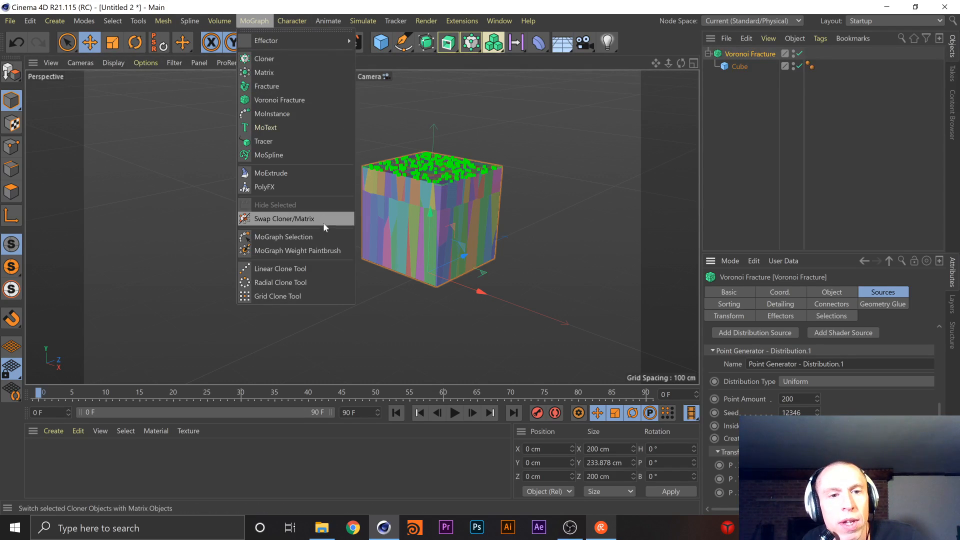
pyautogui.click(325, 237)
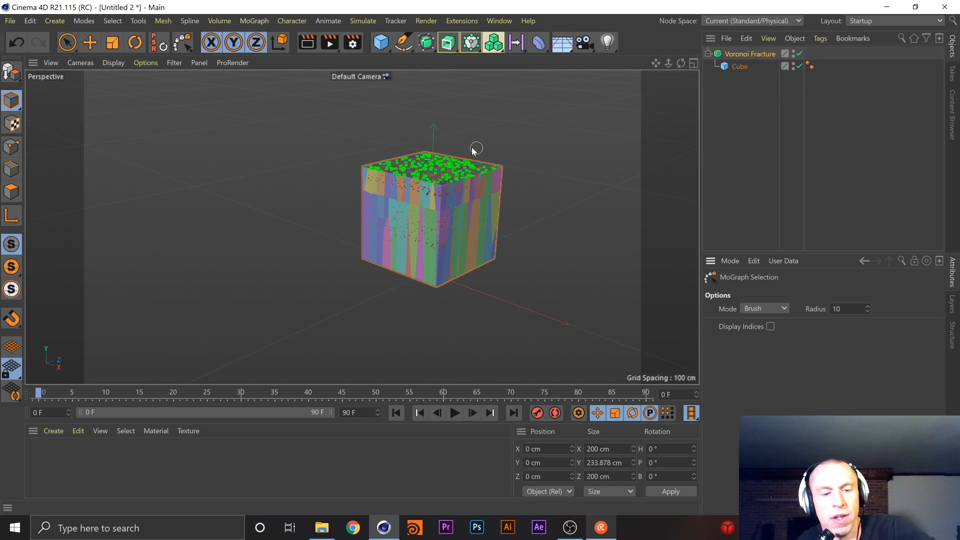
pyautogui.press('F4')
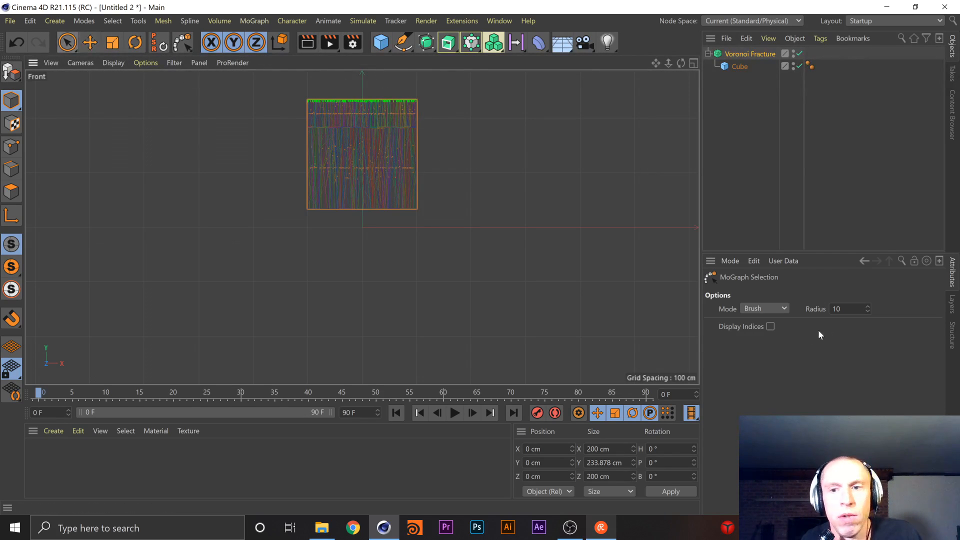
pyautogui.click(747, 309)
pyautogui.click(760, 335)
pyautogui.moveTo(297, 84); pyautogui.dragTo(423, 108)
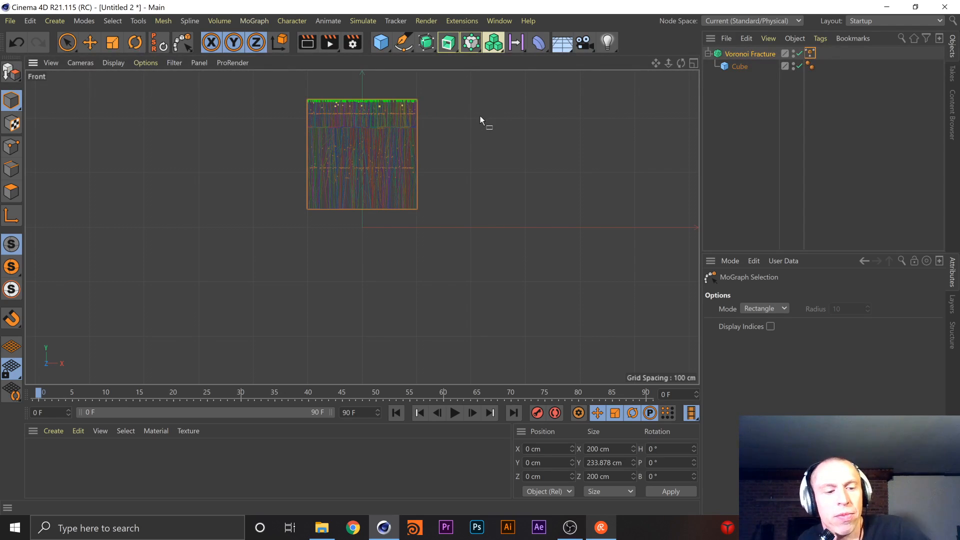
# Add the pieces along all four sides of the cube to the MoGraph selection in the top view
pyautogui.press('F2')
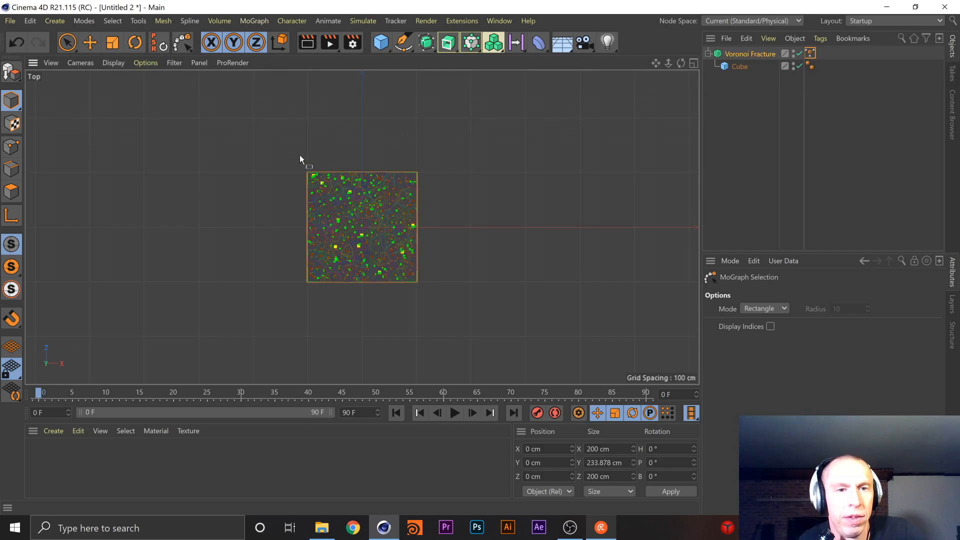
pyautogui.scroll(3, 317, 172)
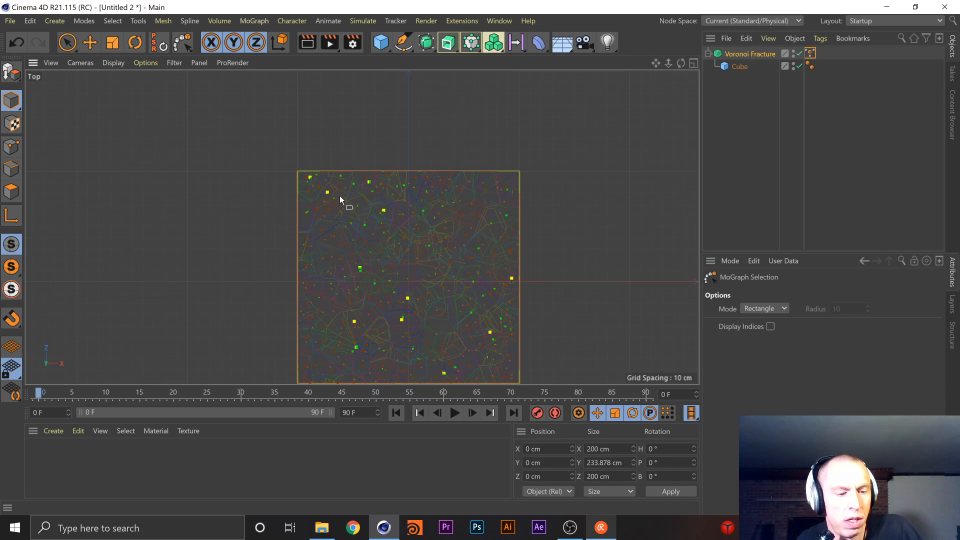
pyautogui.moveTo(467, 260); pyautogui.dragTo(458, 186, button='middle')
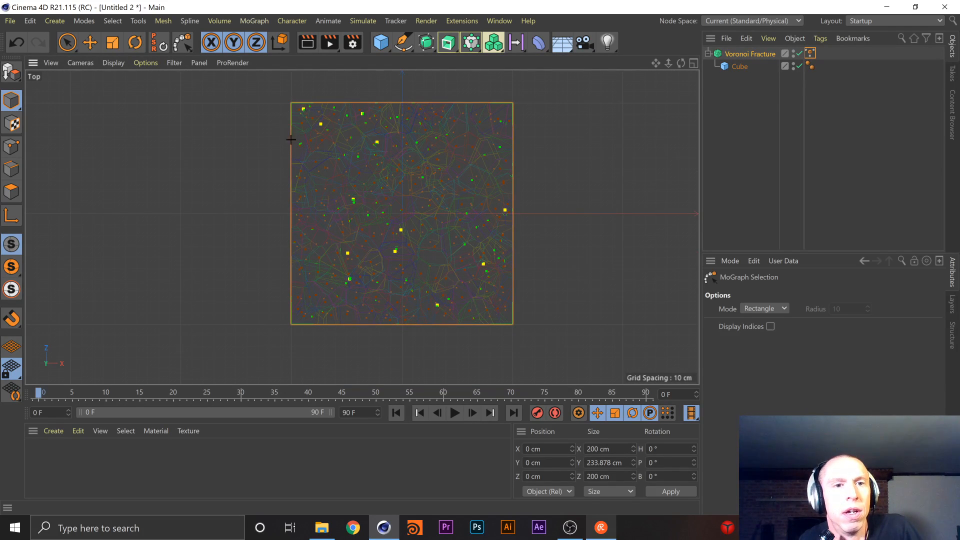
pyautogui.moveTo(291, 264); pyautogui.dragTo(319, 337)
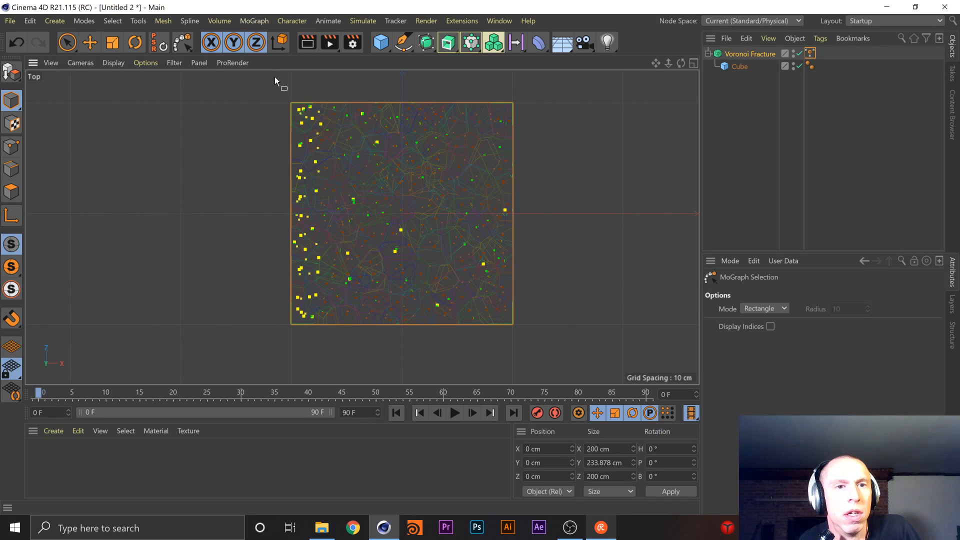
pyautogui.moveTo(275, 77); pyautogui.dragTo(528, 129)
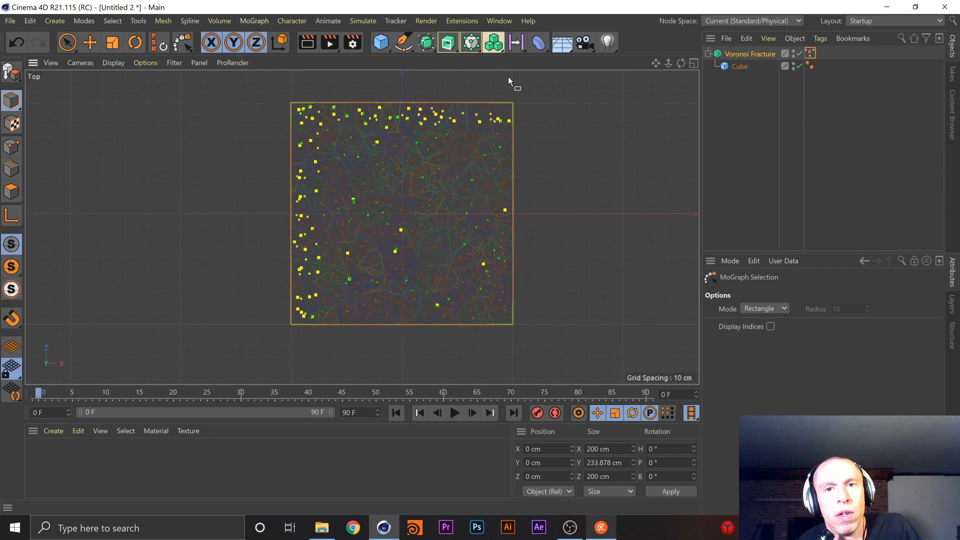
pyautogui.moveTo(489, 79); pyautogui.dragTo(541, 337)
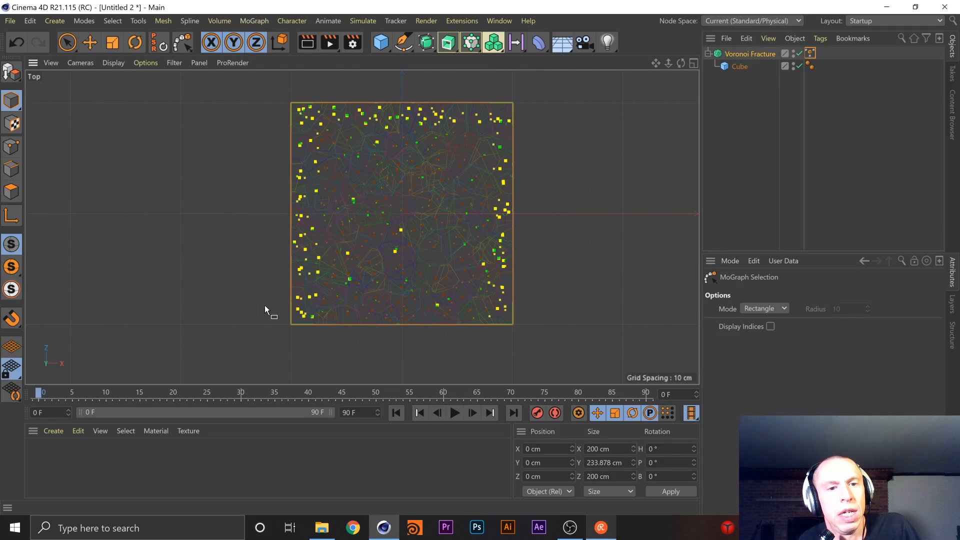
pyautogui.moveTo(265, 305); pyautogui.dragTo(544, 344)
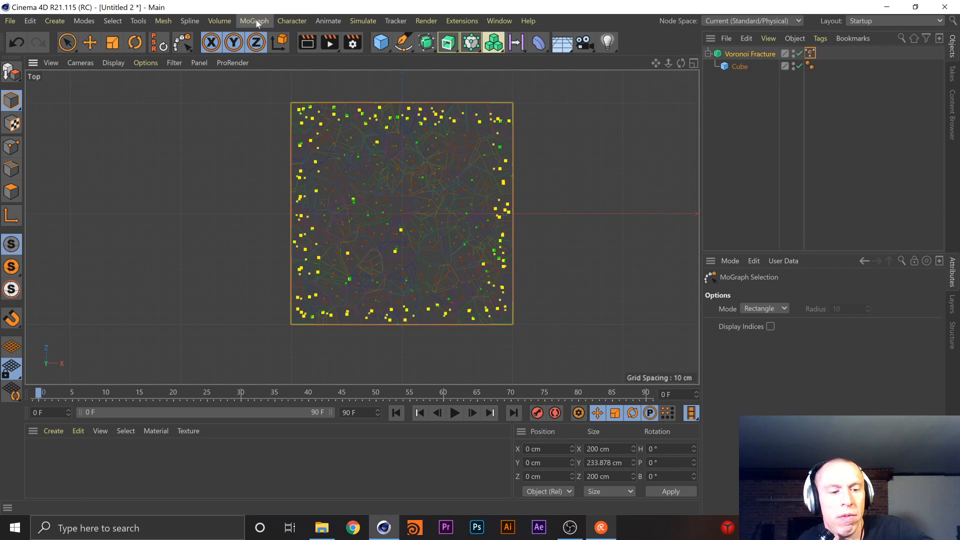
# Try hiding the selected outer pieces in the perspective view, and undo the hiding
pyautogui.press('F1')
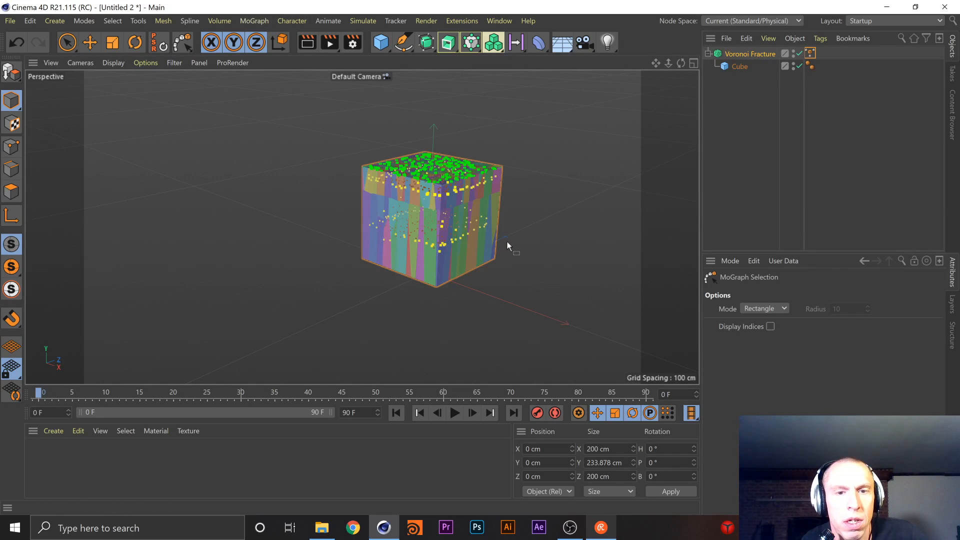
pyautogui.scroll(3, 507, 241)
pyautogui.click(253, 22)
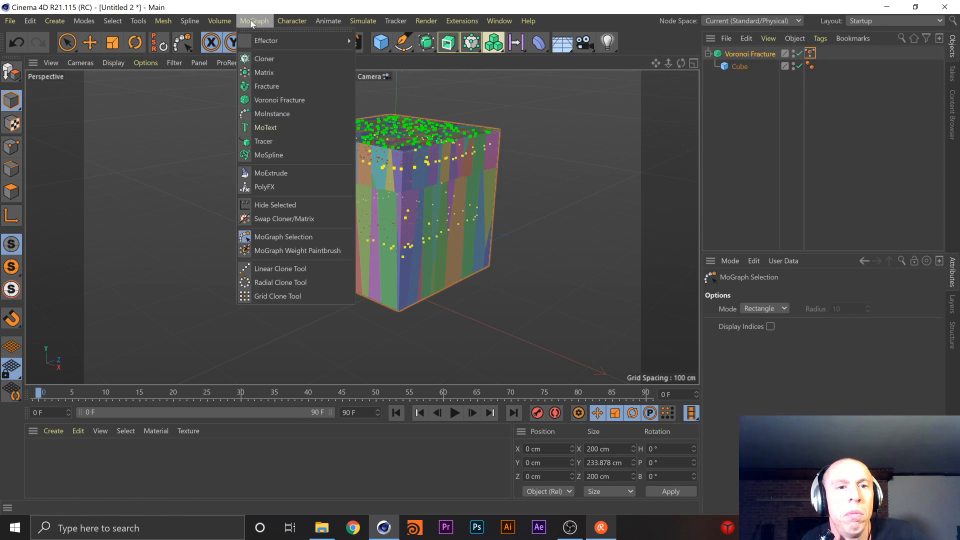
pyautogui.click(293, 205)
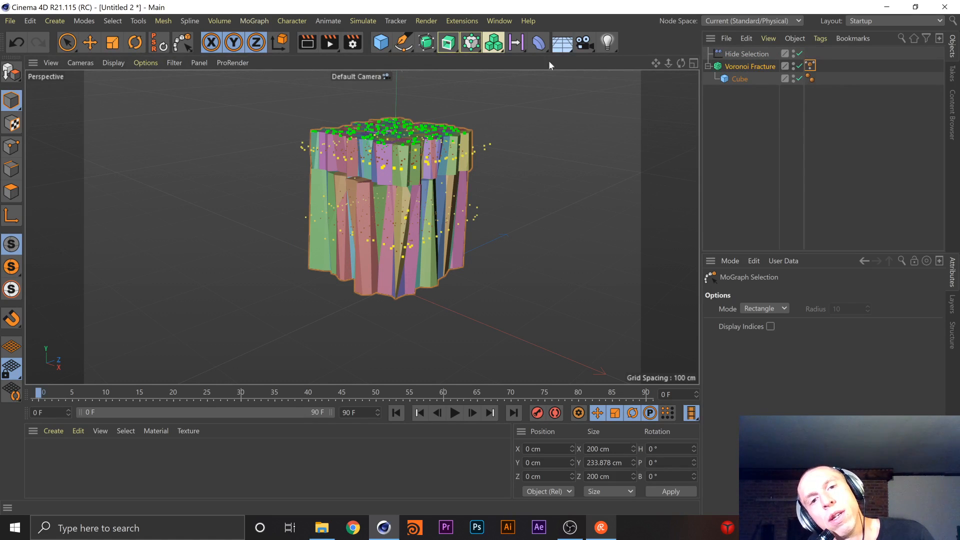
pyautogui.hotkey('ctrl', 'z')
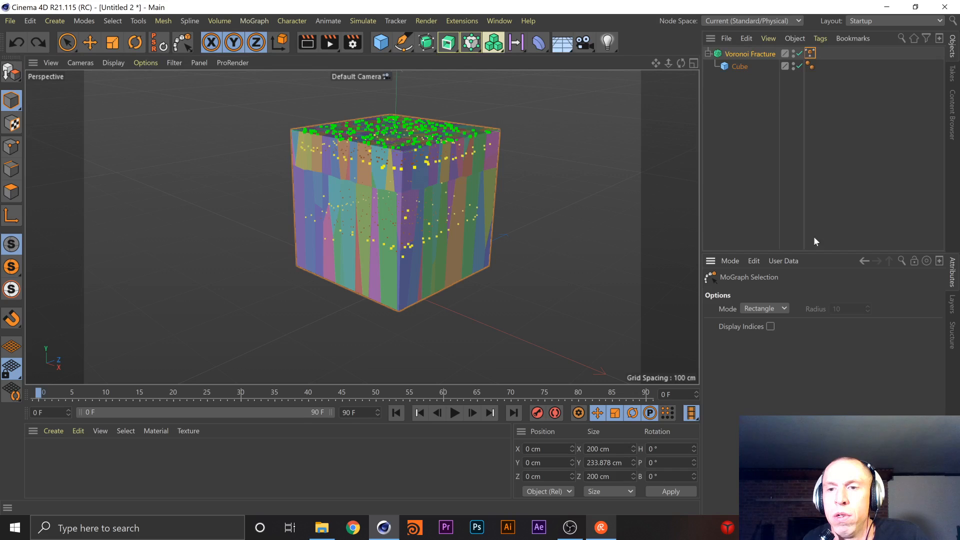
# Add the cube's upper layer of pieces to the MoGraph selection in the front view and hide the selected pieces
pyautogui.click(755, 52)
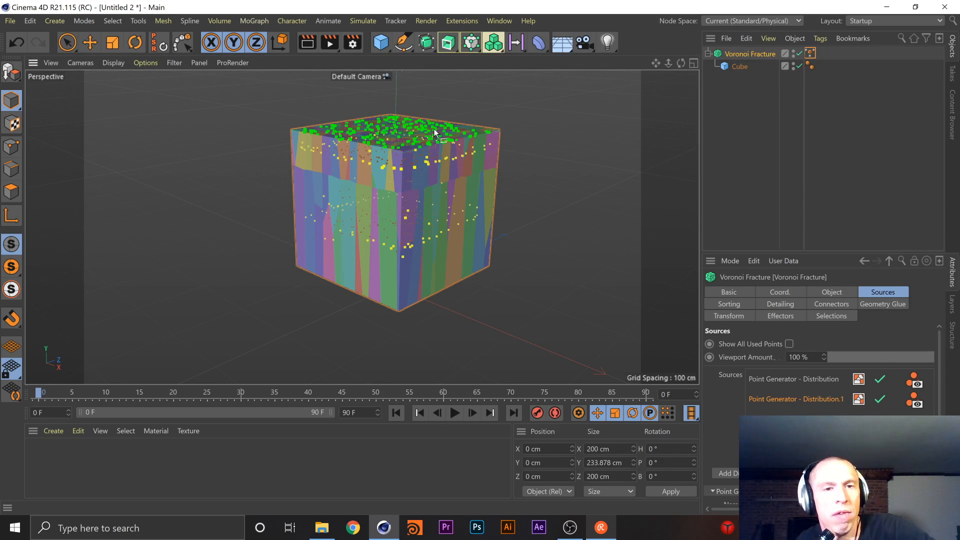
pyautogui.press('F4')
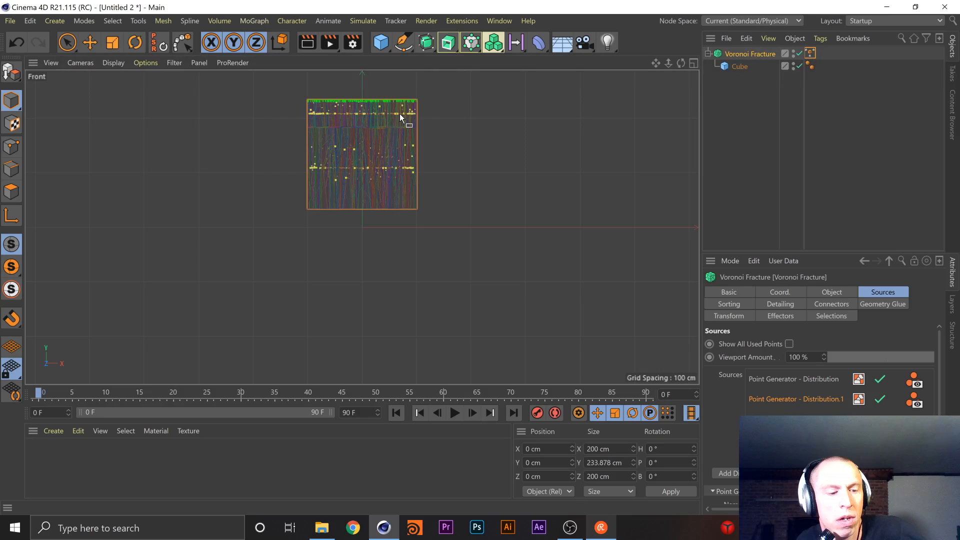
pyautogui.moveTo(292, 85); pyautogui.dragTo(427, 116)
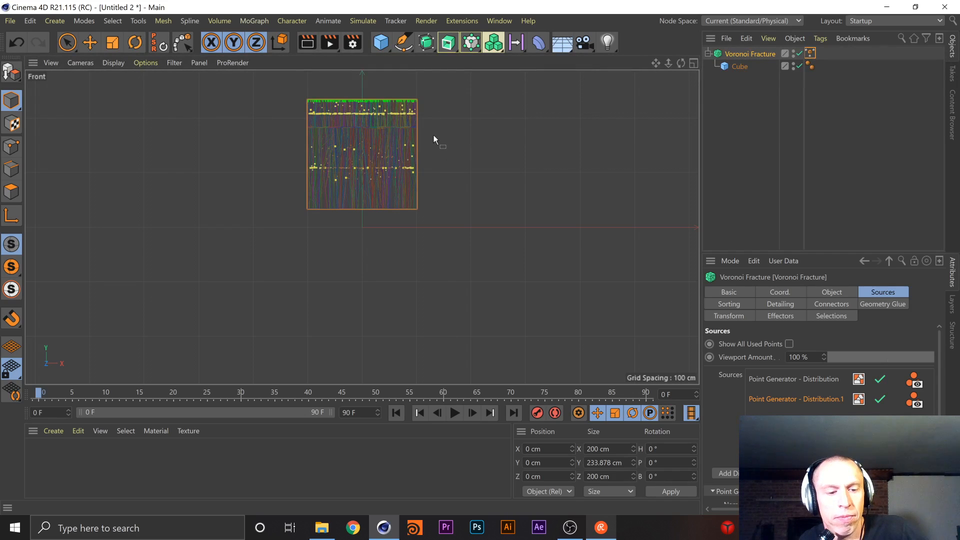
pyautogui.press('F1')
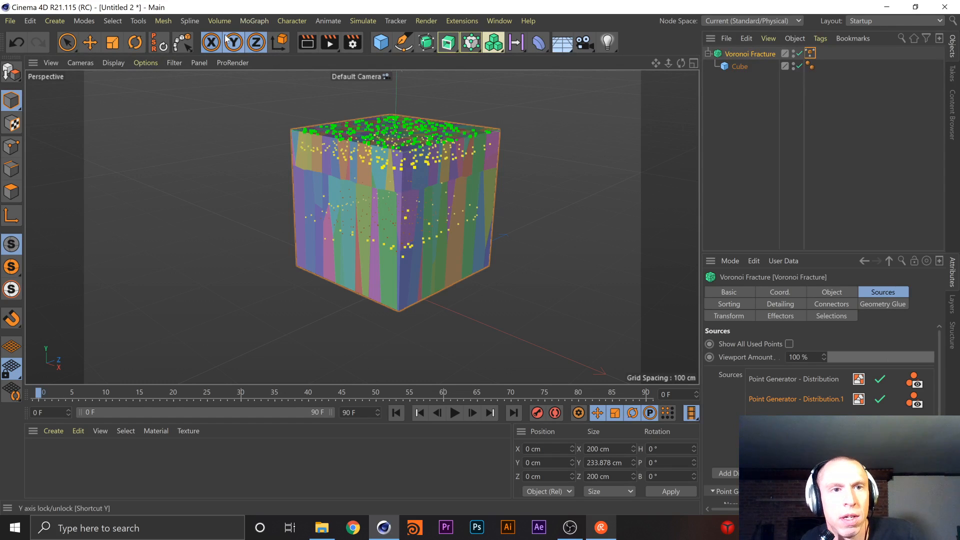
pyautogui.click(258, 21)
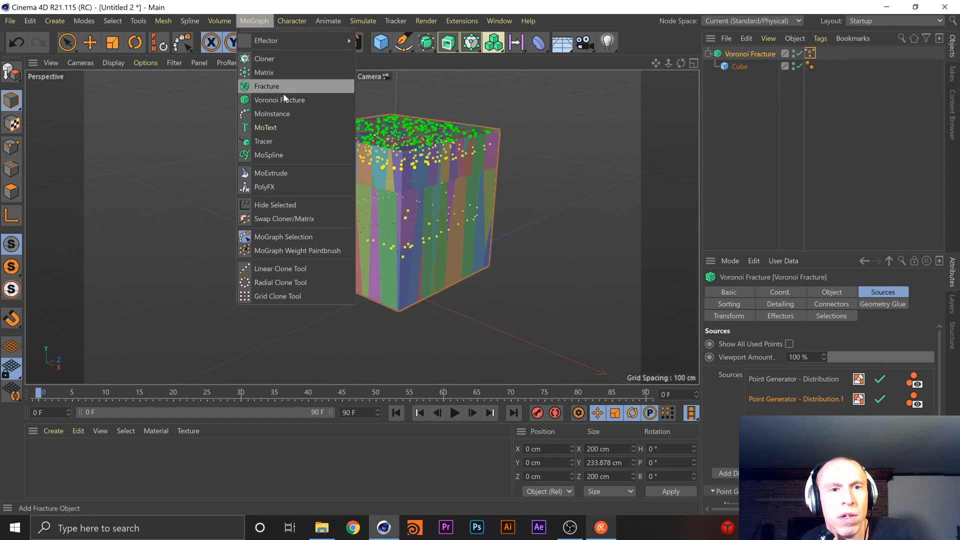
pyautogui.click(300, 204)
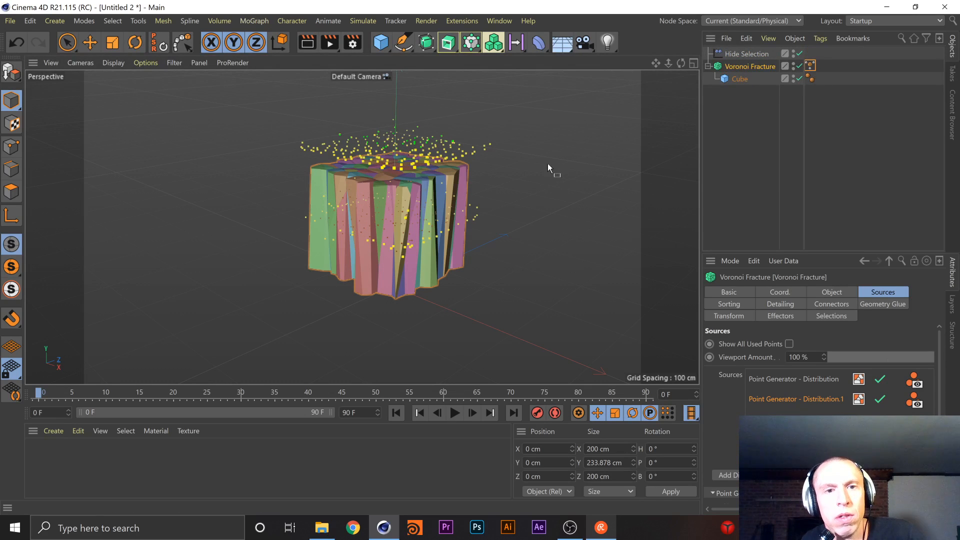
# Add a Rigid Body simulation tag to the Voronoi Fracture
pyautogui.rightClick(754, 66)
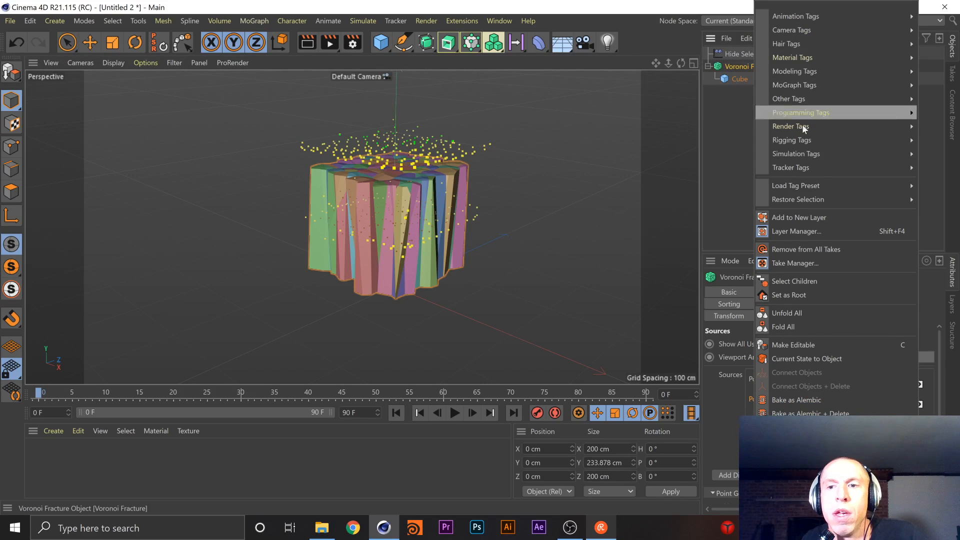
pyautogui.moveTo(802, 112)
pyautogui.moveTo(804, 143)
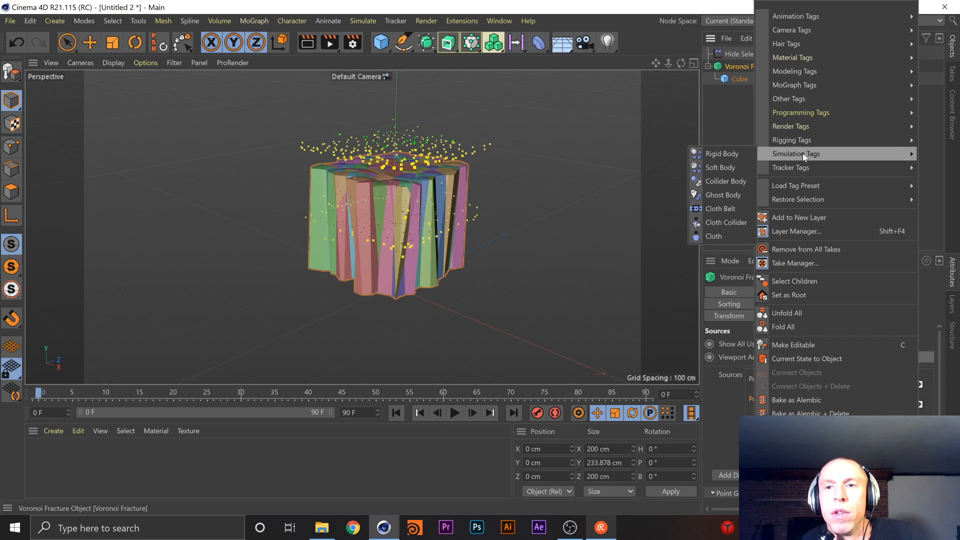
pyautogui.click(742, 154)
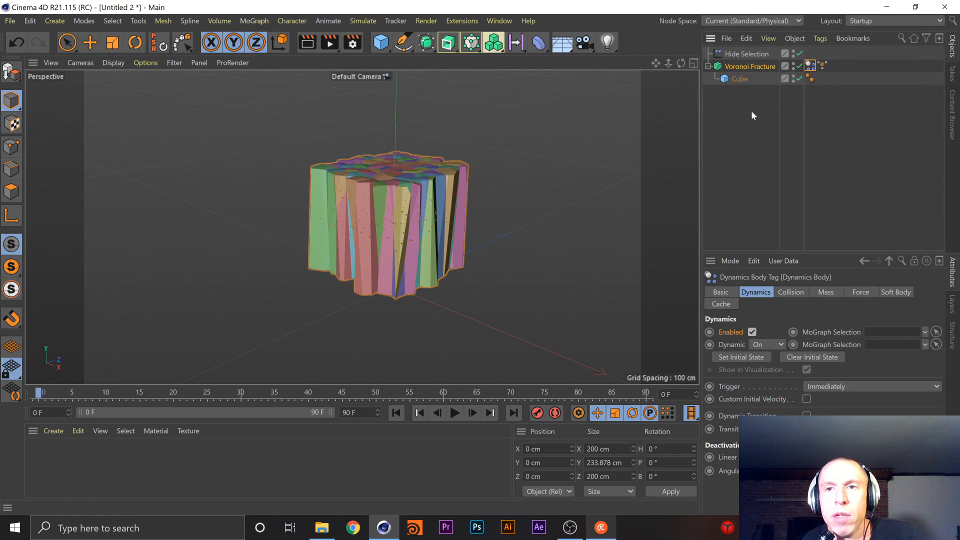
# Add a Floor object and give it a Collider Body simulation tag
pyautogui.click(571, 46)
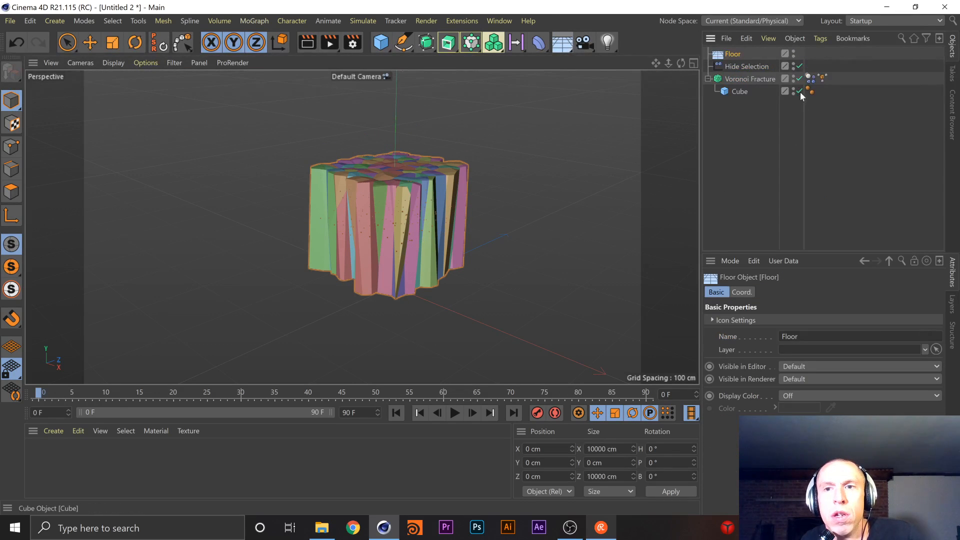
pyautogui.rightClick(736, 53)
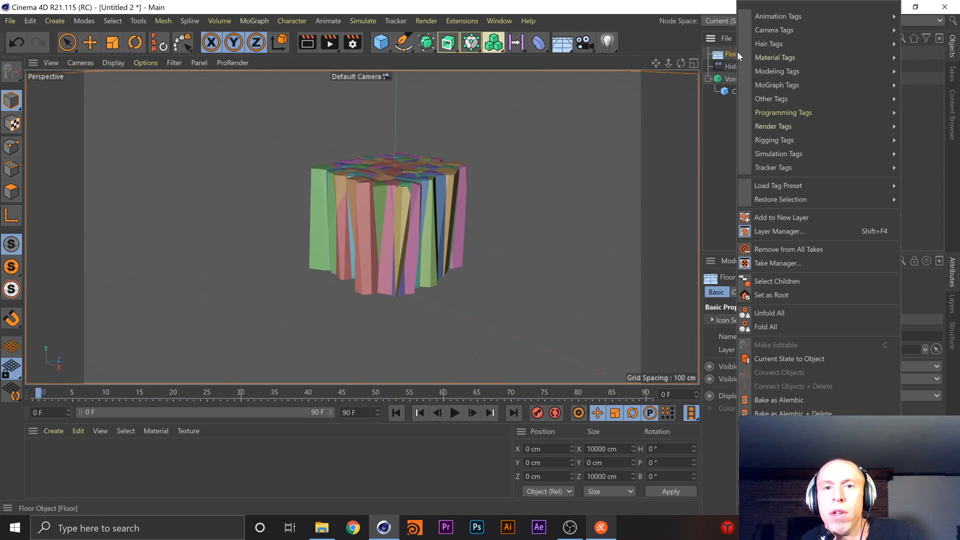
pyautogui.moveTo(795, 143)
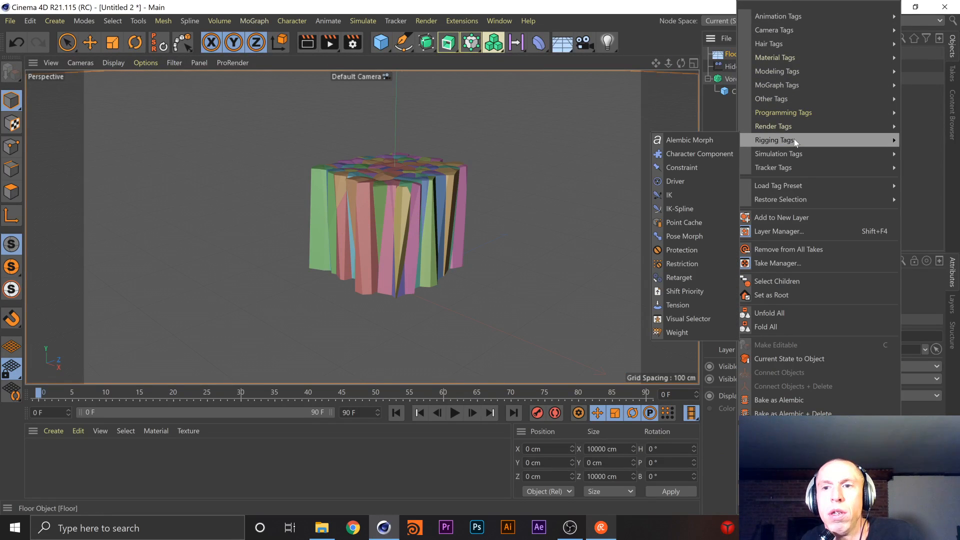
pyautogui.moveTo(794, 160)
pyautogui.click(723, 156)
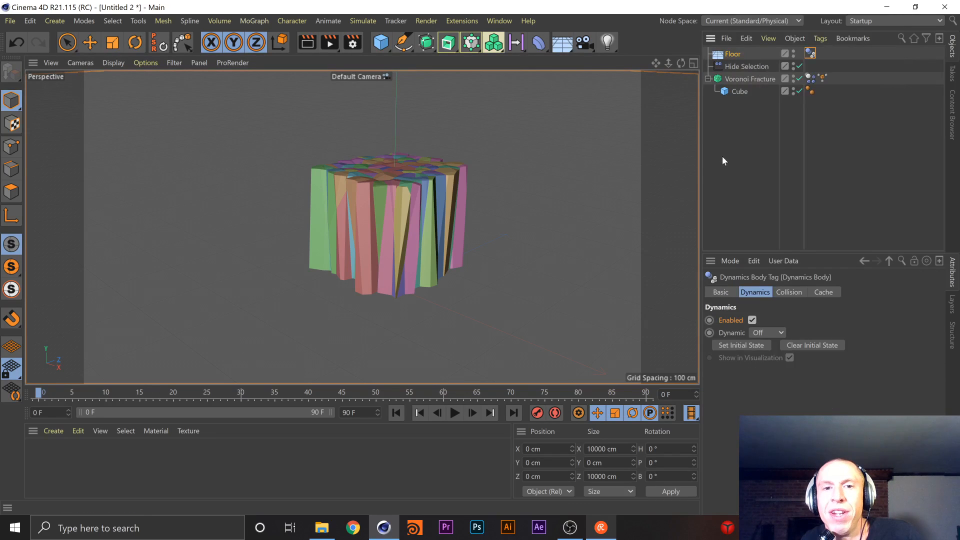
# Select the Voronoi Fracture and play the simulation to watch its pieces fall onto the floor
pyautogui.click(731, 78)
pyautogui.click(454, 412)
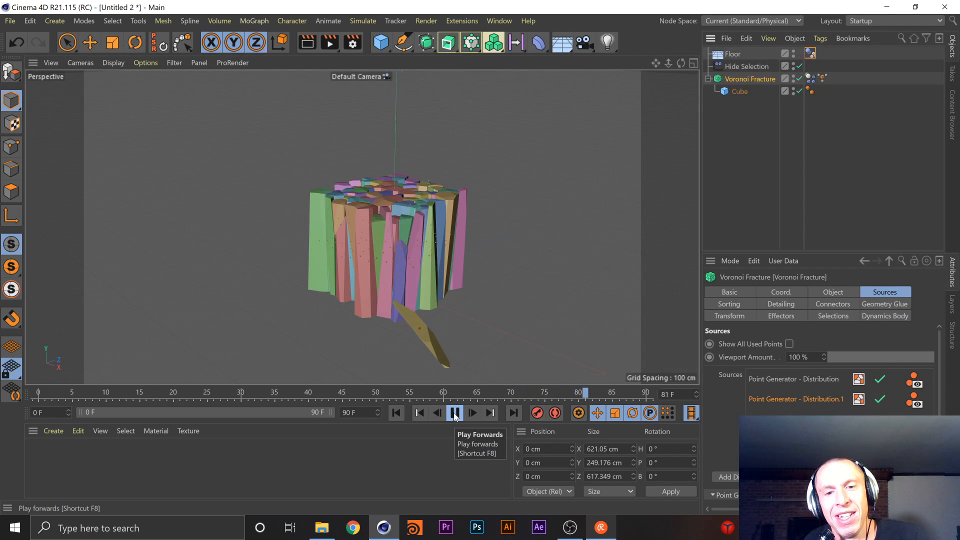
# Return the simulation to frame 0 and lower the Voronoi Fracture to about Y -32.6 cm in the side view
pyautogui.click(454, 412)
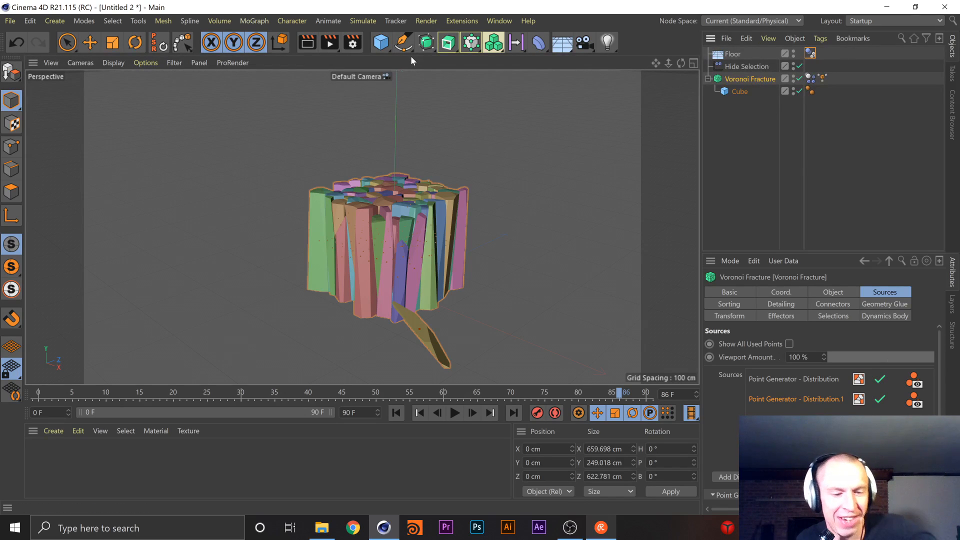
pyautogui.press('F3')
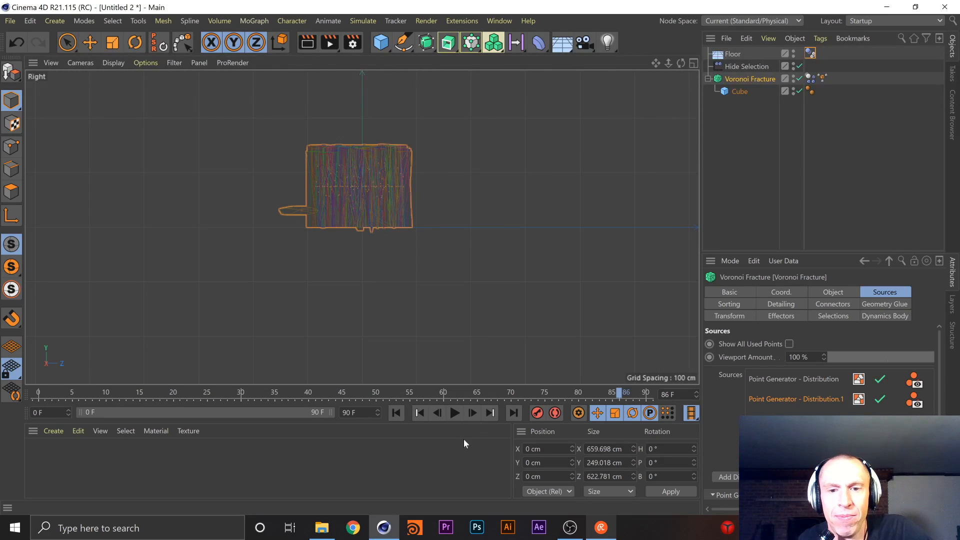
pyautogui.moveTo(620, 398); pyautogui.dragTo(11, 427)
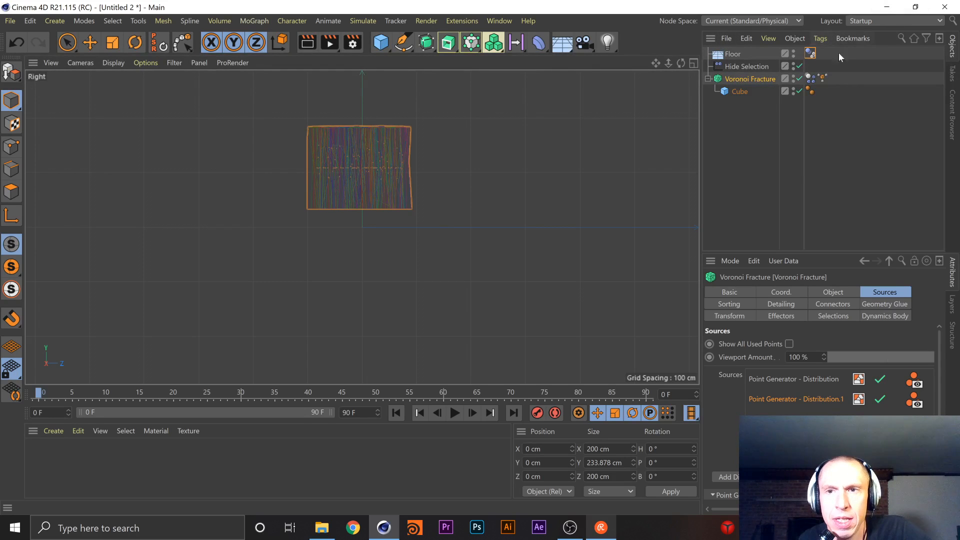
pyautogui.press('e')
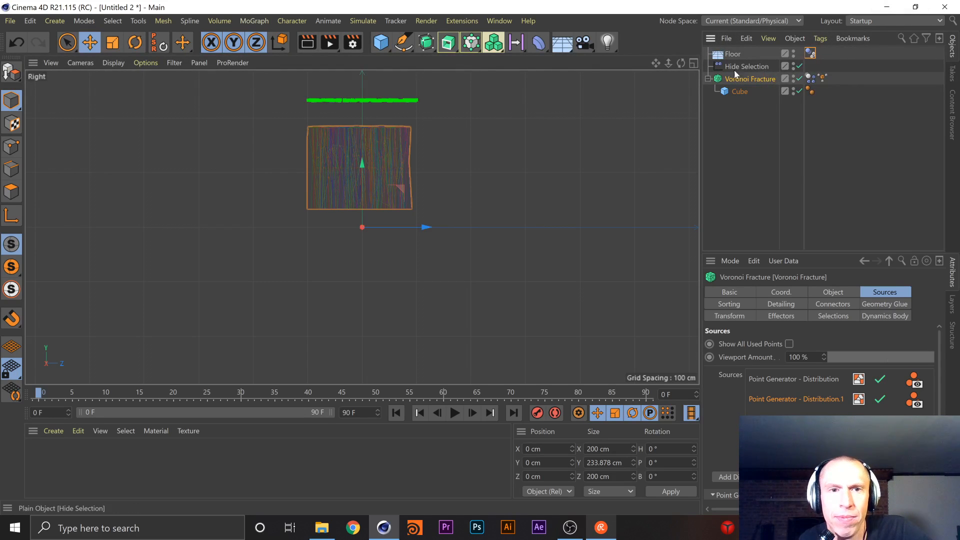
pyautogui.moveTo(362, 165); pyautogui.dragTo(362, 184)
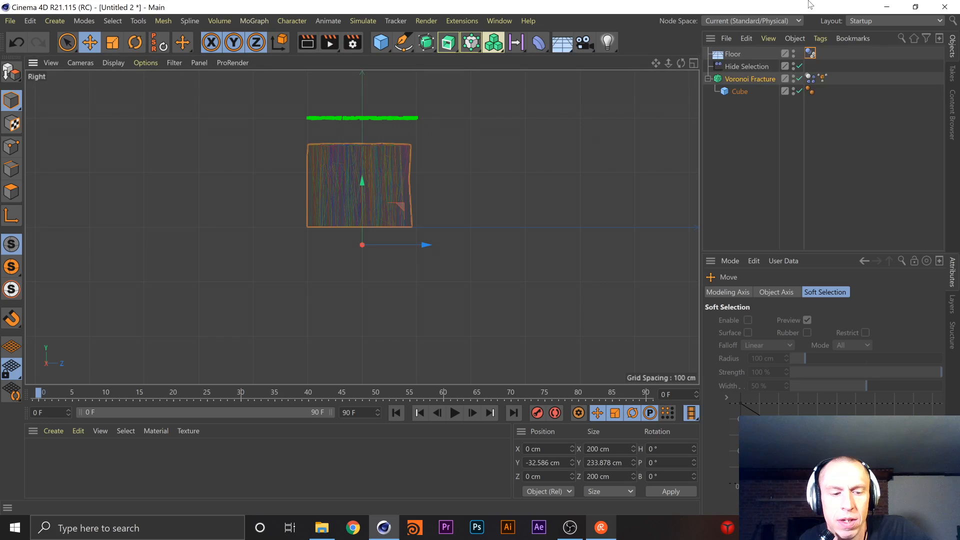
# Play the simulation briefly in the perspective view to check how the lowered pieces behave on the floor
pyautogui.press('F1')
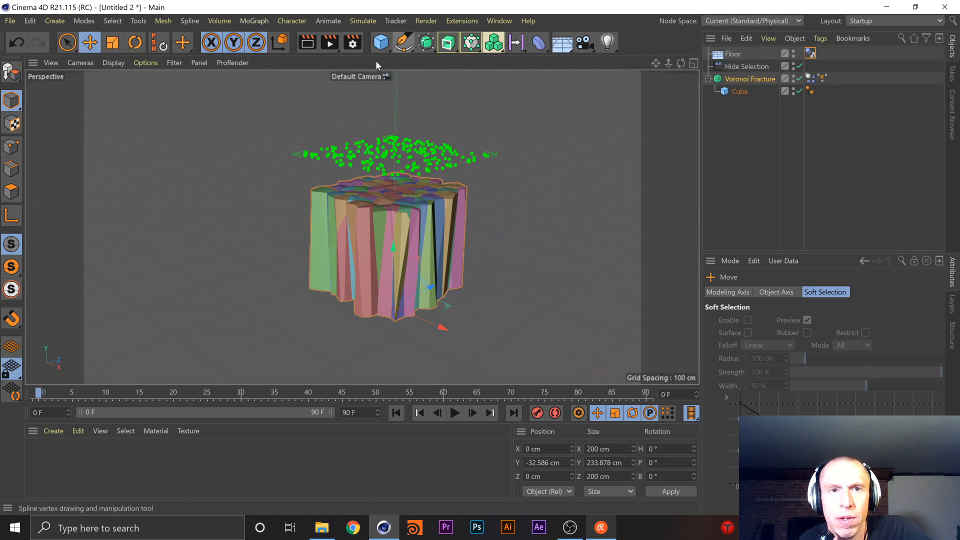
pyautogui.click(454, 413)
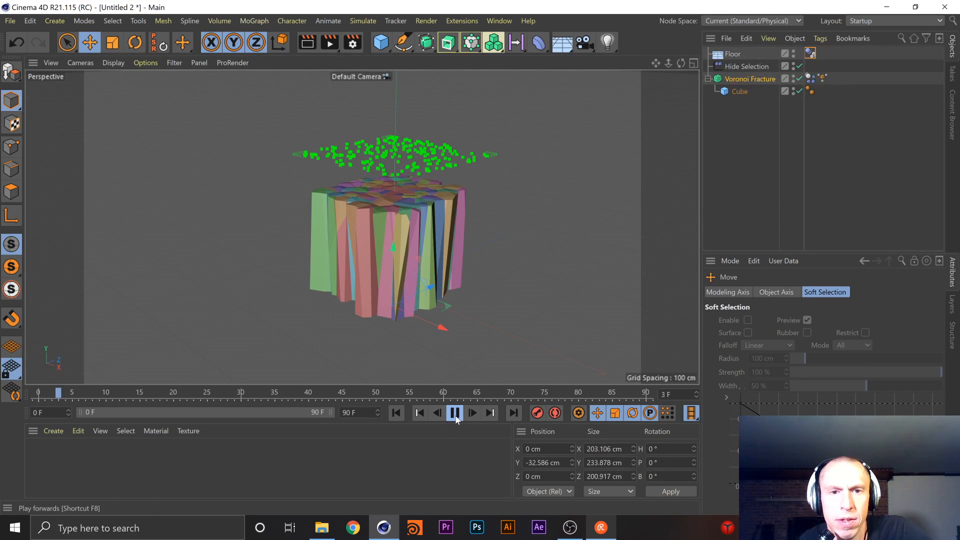
pyautogui.click(455, 413)
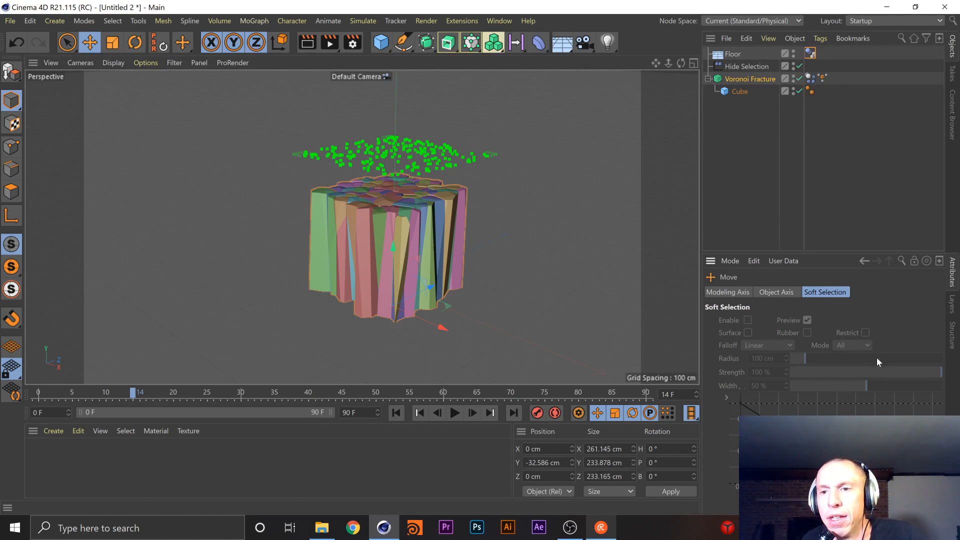
# Look through the Move tool's settings and the Voronoi Fracture's sources, and open its Dynamics Body tag settings
pyautogui.click(775, 293)
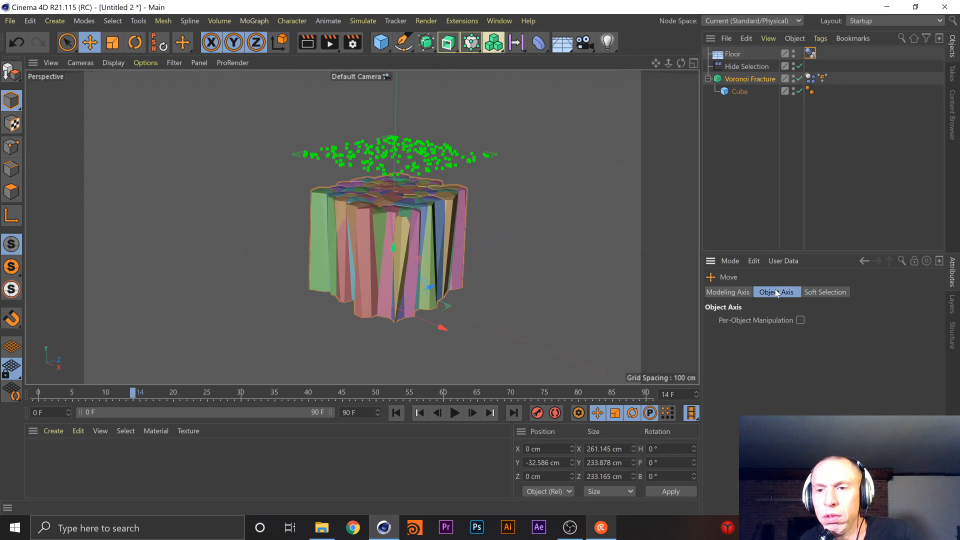
pyautogui.click(824, 292)
pyautogui.click(745, 292)
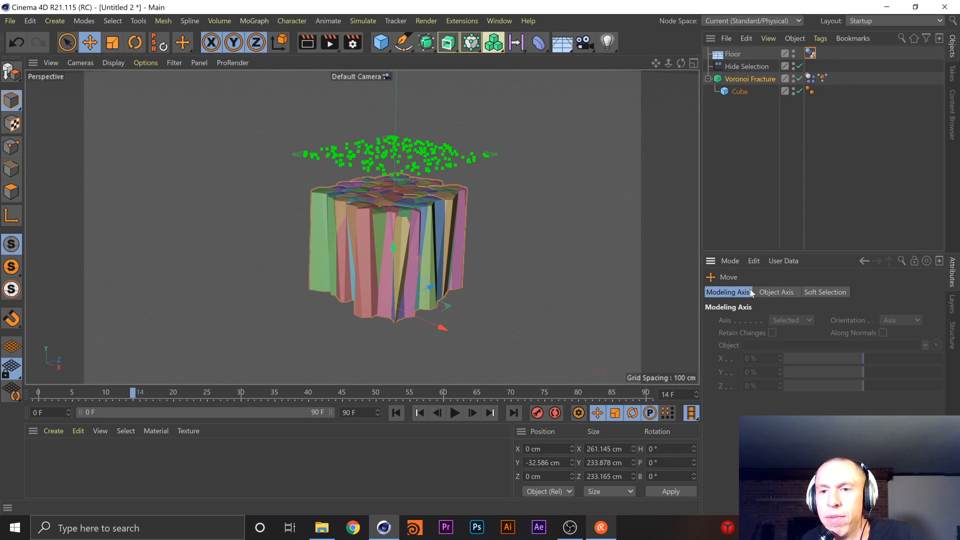
pyautogui.click(752, 80)
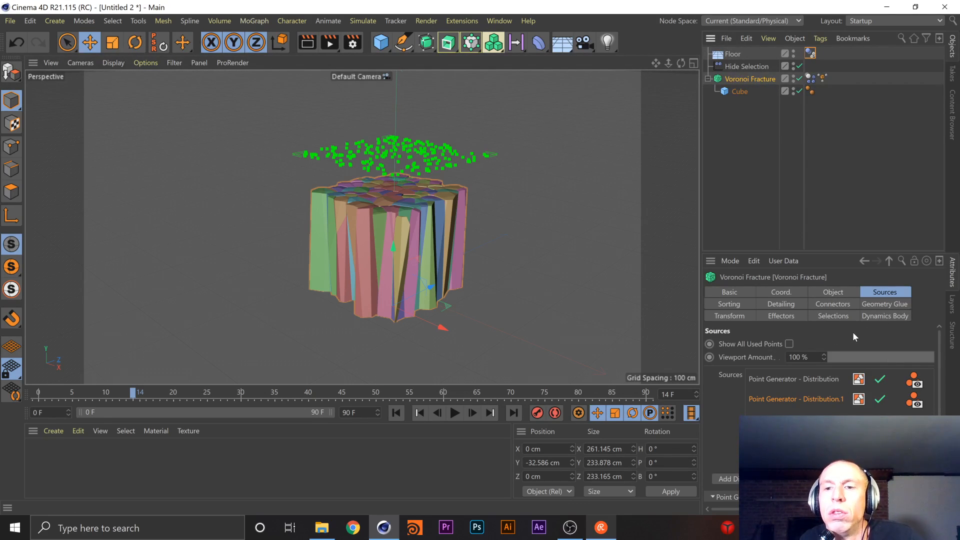
pyautogui.click(808, 79)
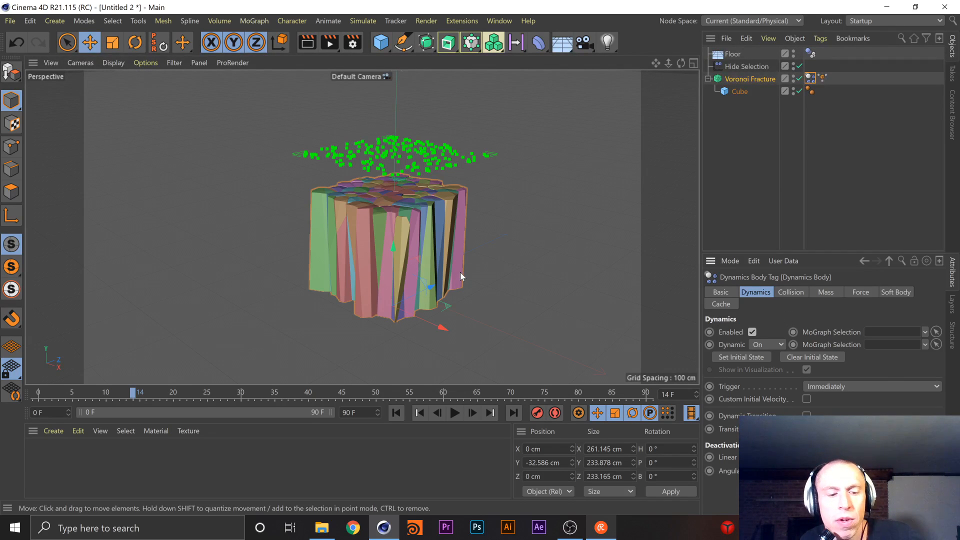
# Try lowering the Voronoi Fracture to about Y -39.4 cm in the front view and undo the move
pyautogui.press('F4')
pyautogui.scroll(4, 419, 249)
pyautogui.scroll(4, 418, 248)
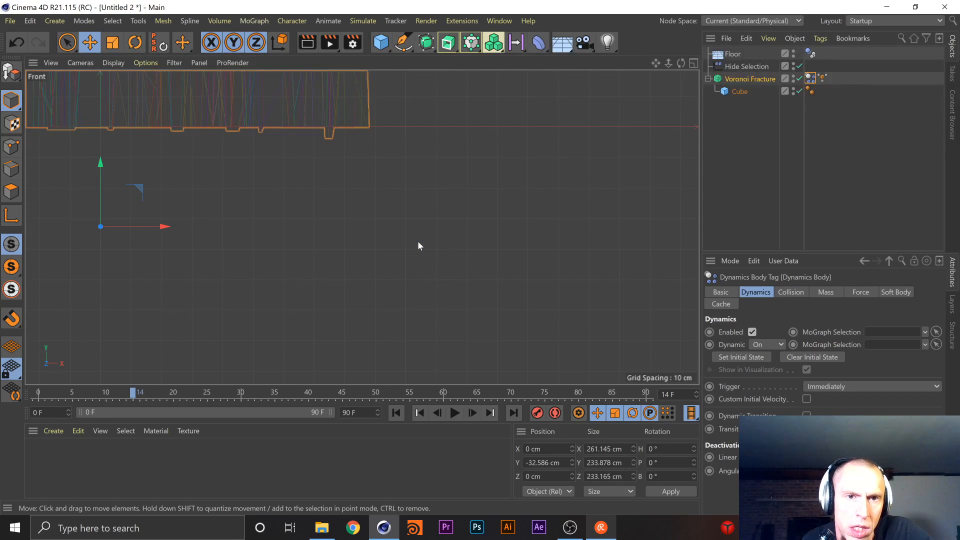
pyautogui.scroll(-5, 373, 232)
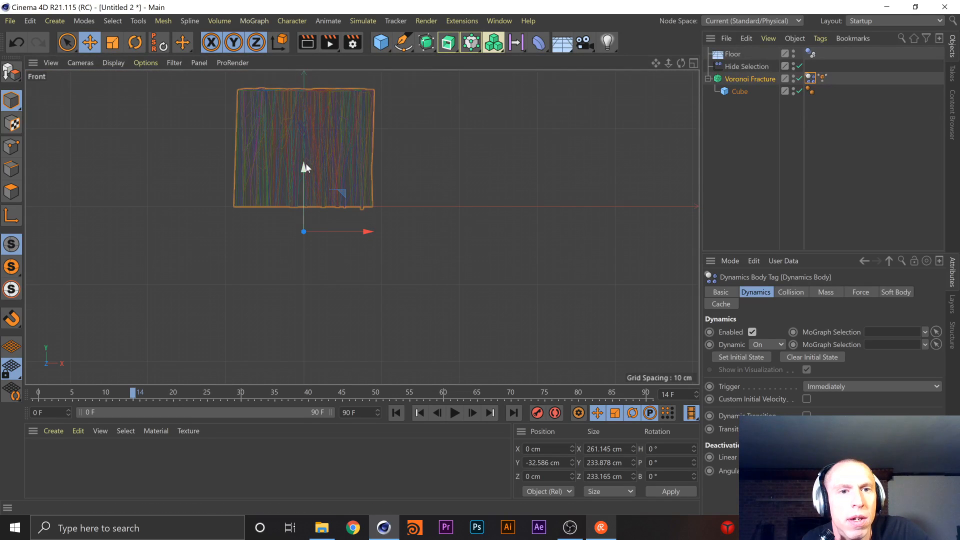
pyautogui.moveTo(301, 163); pyautogui.dragTo(303, 175)
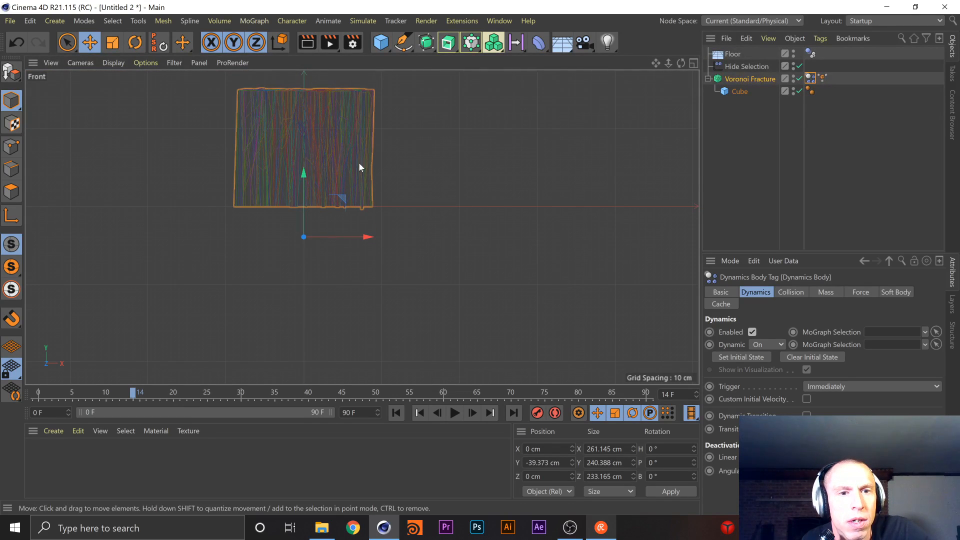
pyautogui.hotkey('ctrl', 'z')
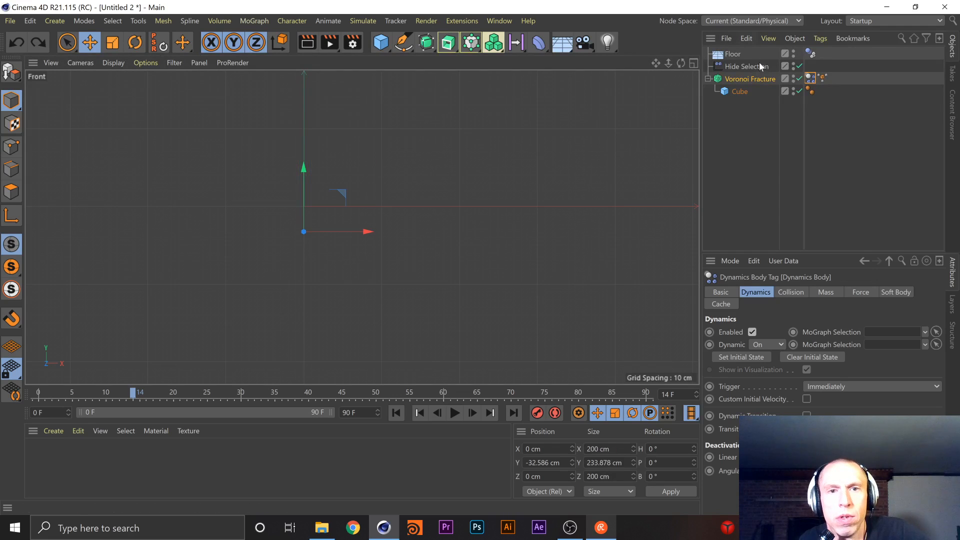
pyautogui.click(749, 79)
pyautogui.moveTo(303, 167); pyautogui.dragTo(303, 169)
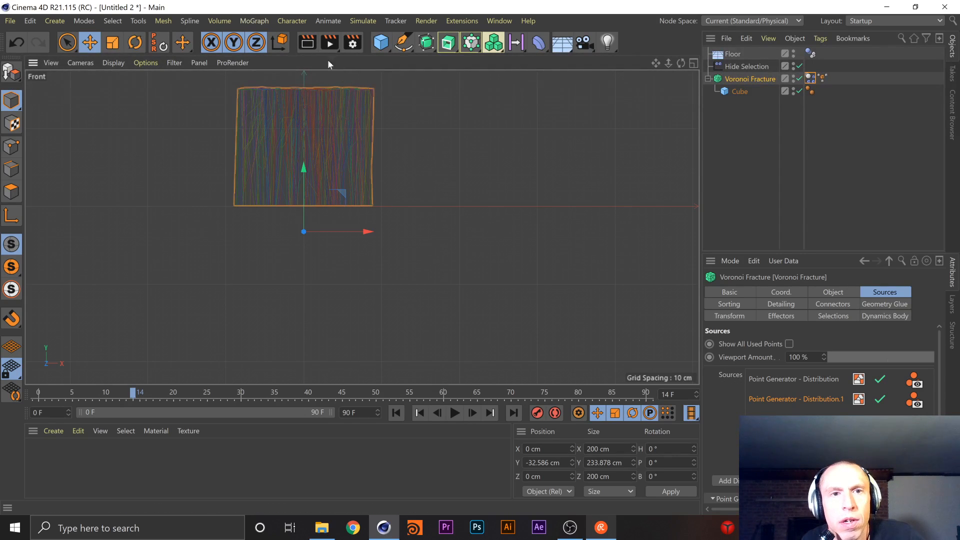
# Play a few frames of the simulation in the perspective view and stop it
pyautogui.press('F1')
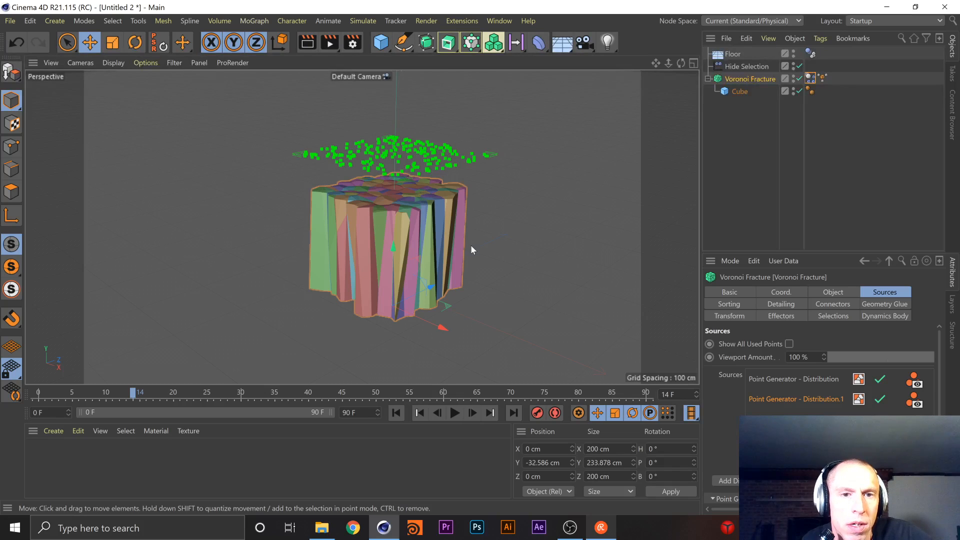
pyautogui.click(454, 412)
pyautogui.click(453, 412)
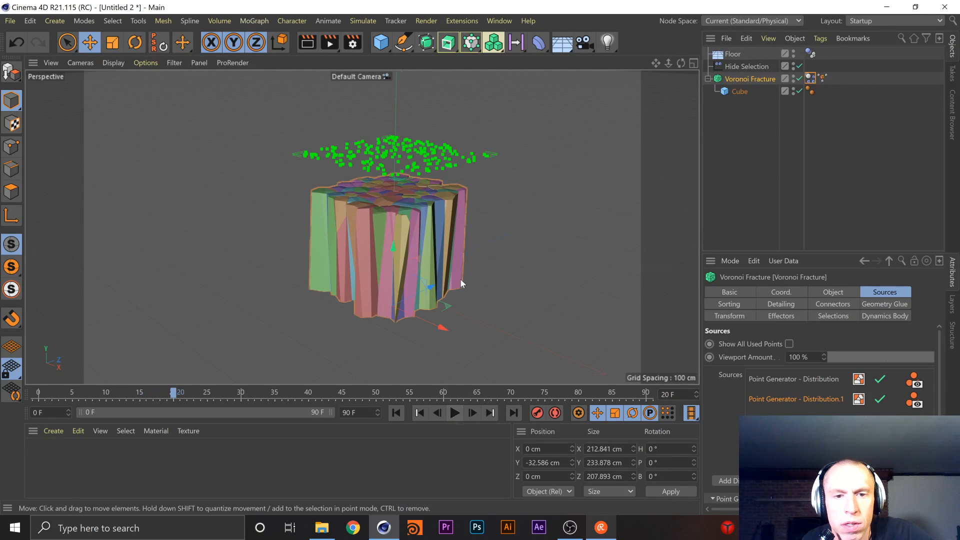
# Shift the Voronoi Fracture vertically in the front view, settling at about Y -16.4 cm
pyautogui.press('F4')
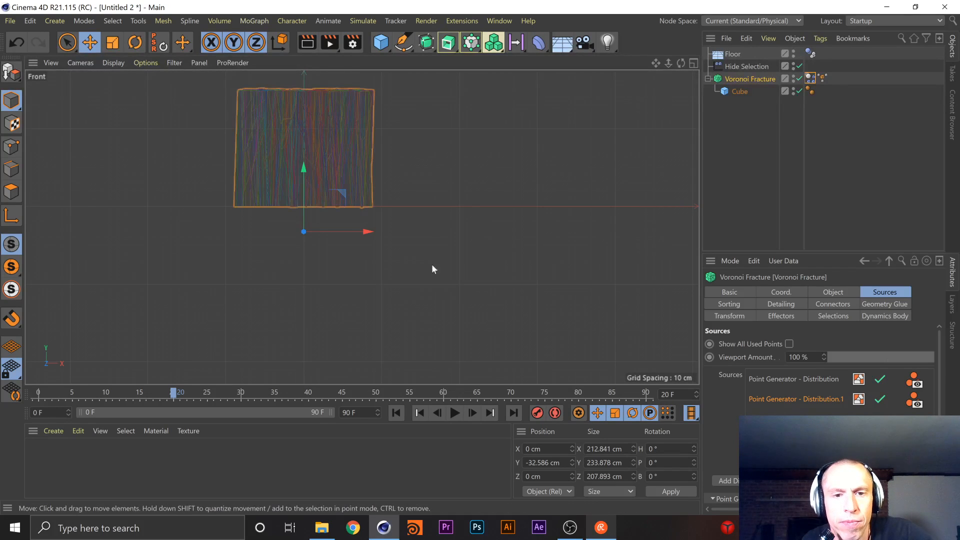
pyautogui.moveTo(308, 170); pyautogui.dragTo(305, 175)
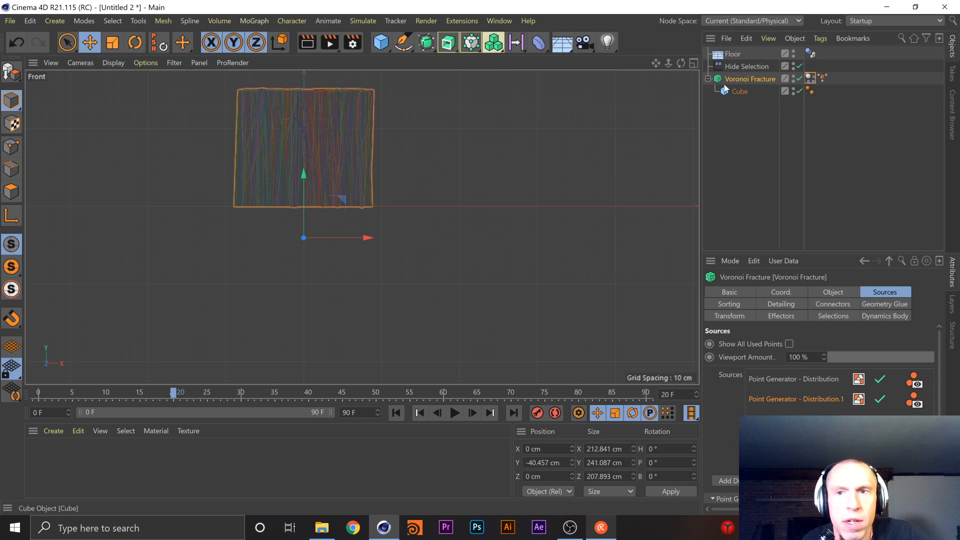
pyautogui.moveTo(305, 176); pyautogui.dragTo(310, 190)
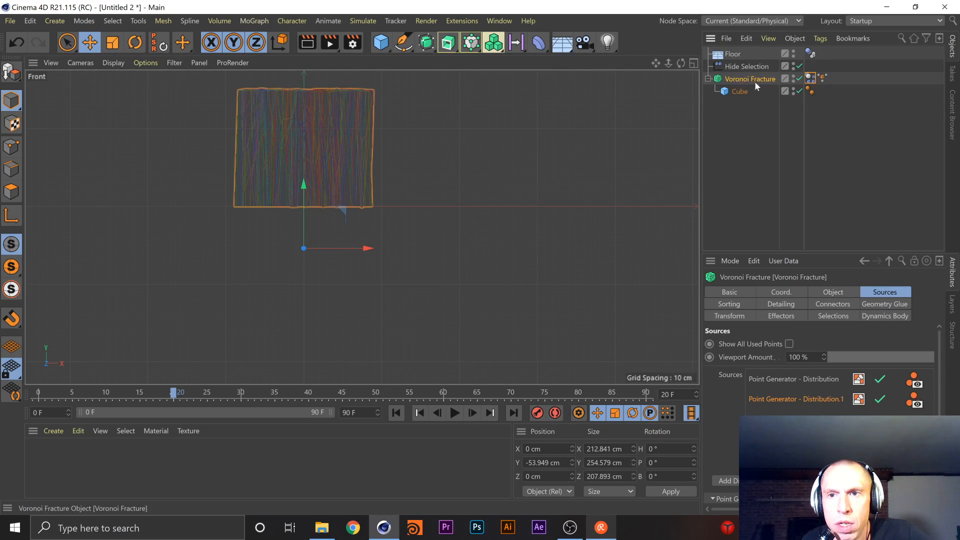
pyautogui.click(829, 79)
pyautogui.click(772, 80)
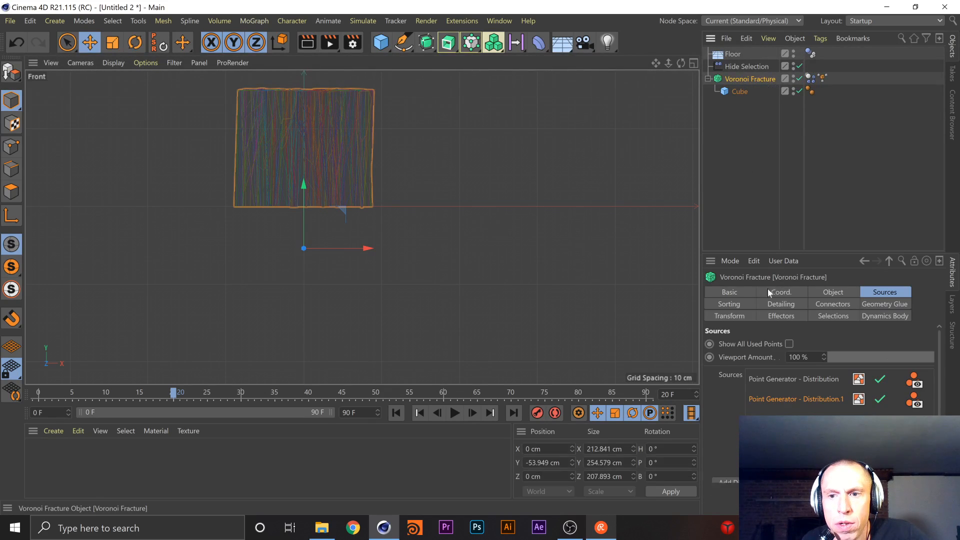
pyautogui.click(302, 185)
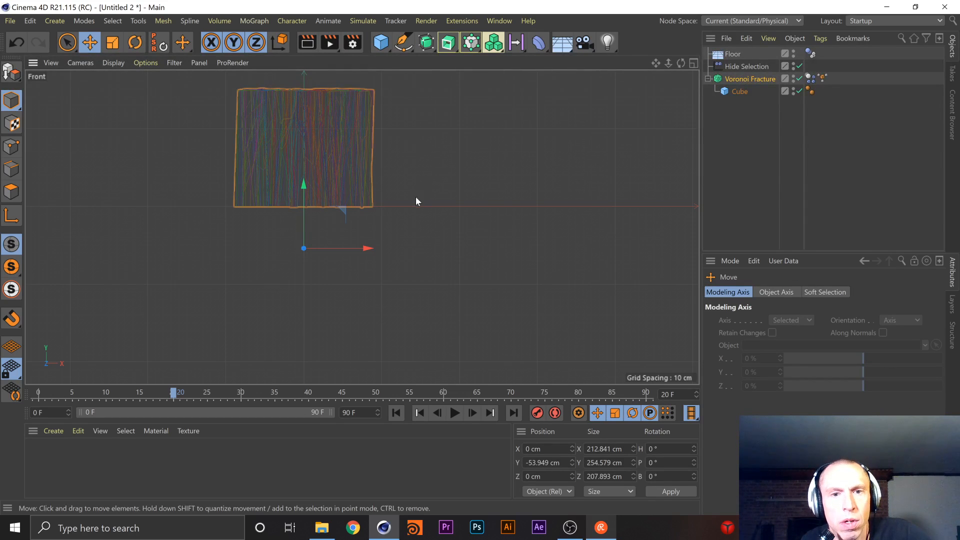
pyautogui.moveTo(300, 181); pyautogui.dragTo(304, 156)
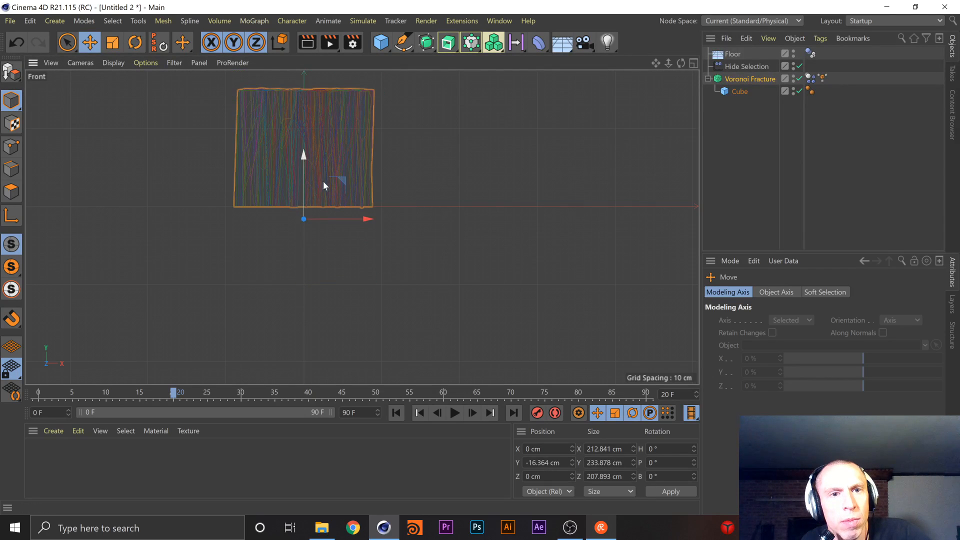
# Lower the Cube inside the Voronoi Fracture to about Y 116.7 cm so its base sits at floor level
pyautogui.click(751, 78)
pyautogui.click(738, 91)
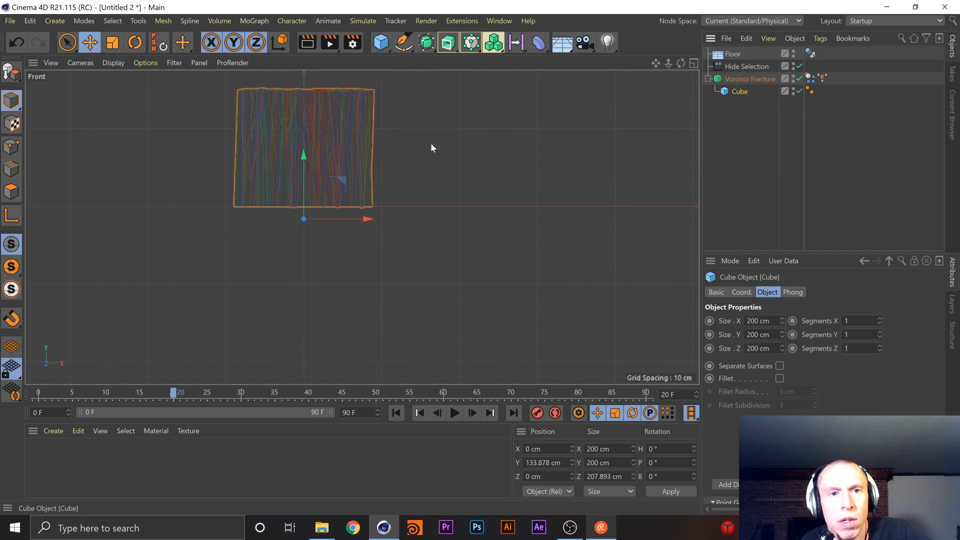
pyautogui.moveTo(303, 80); pyautogui.dragTo(301, 94)
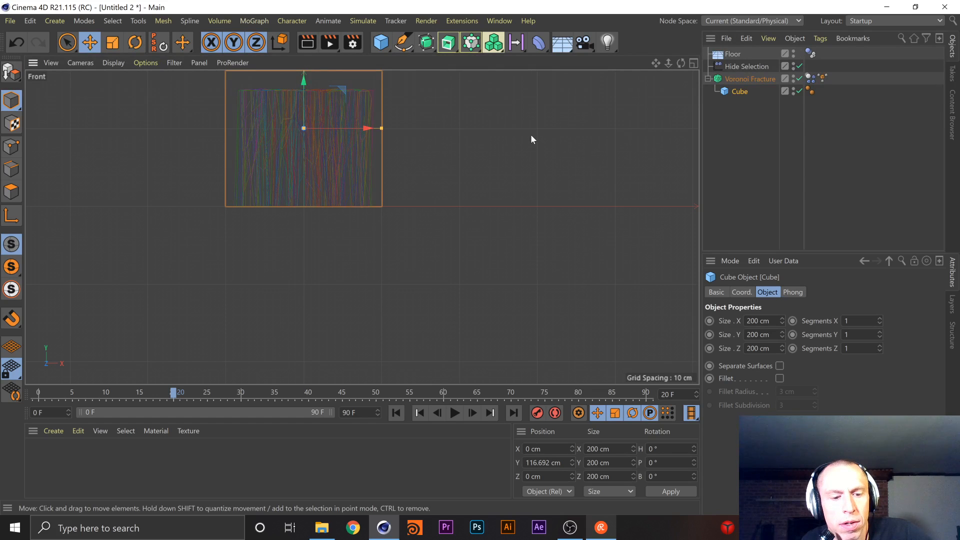
# Play the simulation in the perspective view to check the repositioned cube's pieces
pyautogui.press('F1')
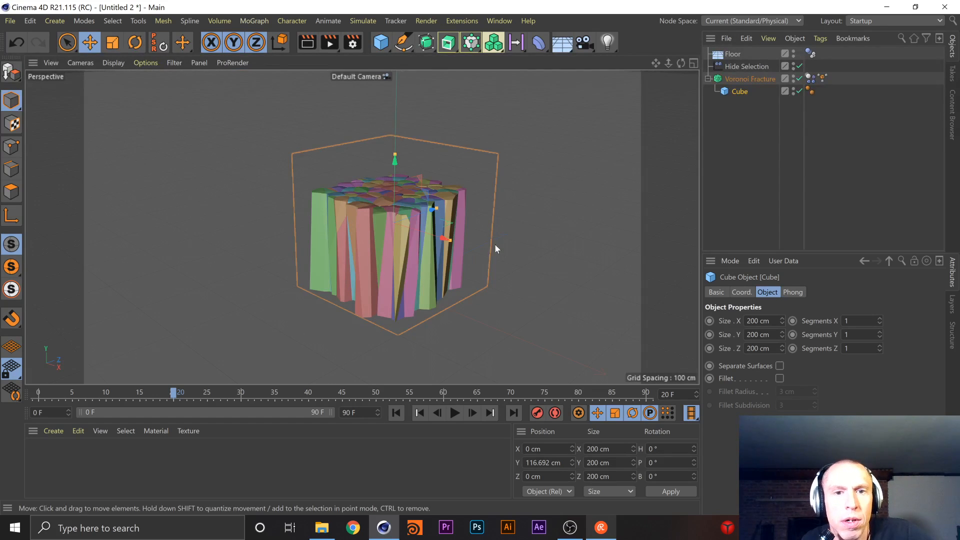
pyautogui.click(454, 413)
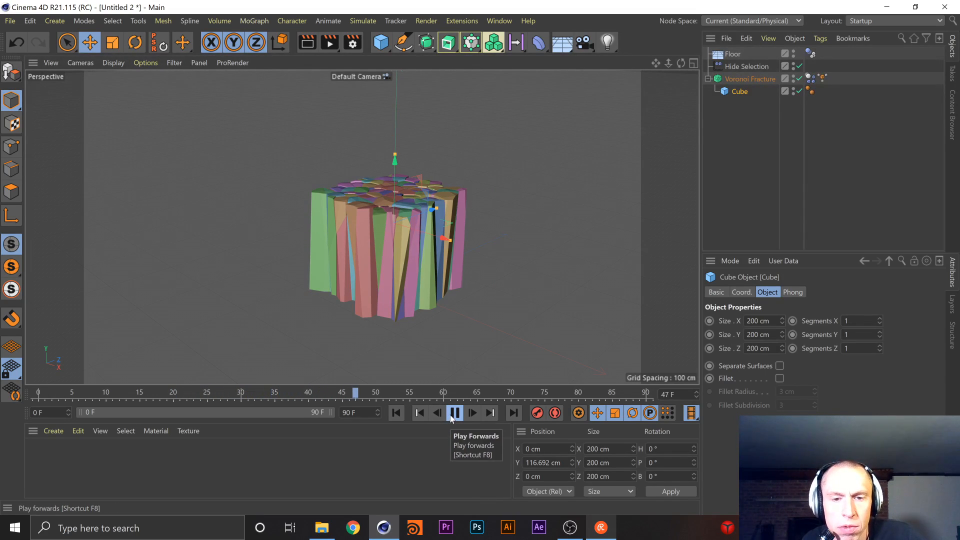
pyautogui.click(454, 413)
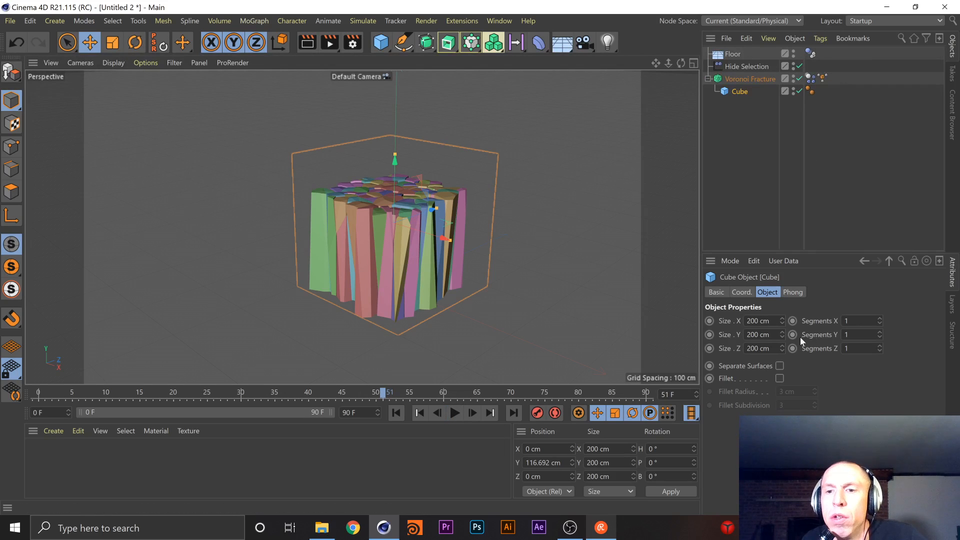
# Review the Force, Mass and Collision settings of the Voronoi Fracture's Dynamics Body tag and resume playing the simulation
pyautogui.click(810, 78)
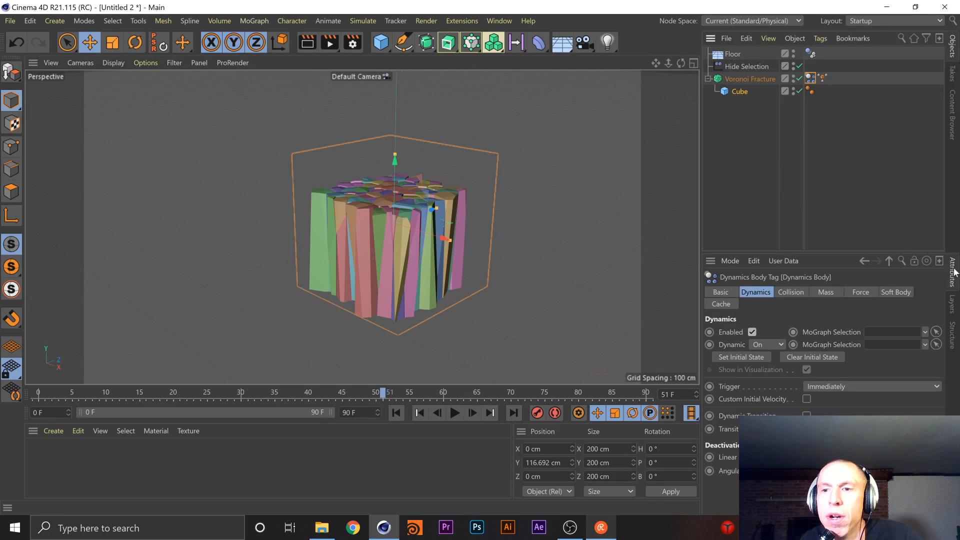
pyautogui.click(860, 292)
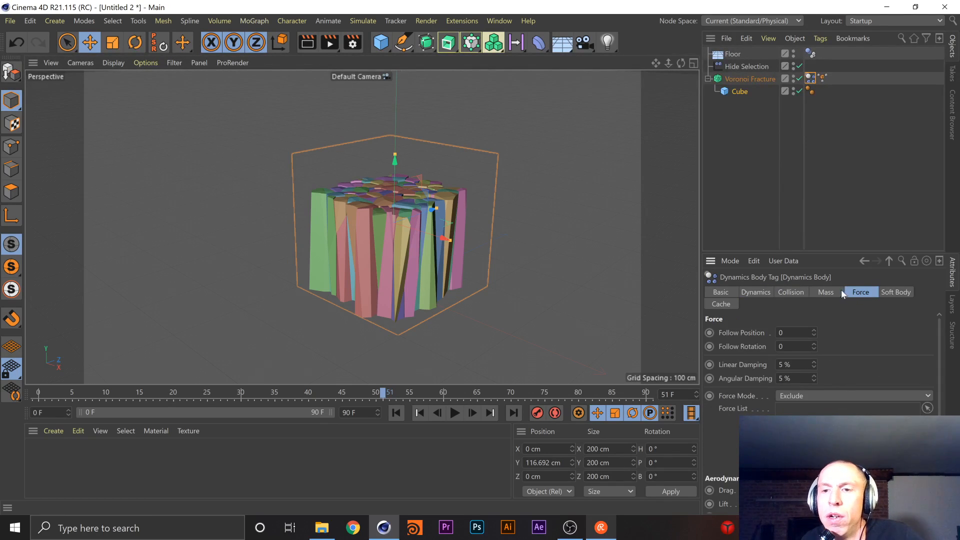
pyautogui.click(825, 295)
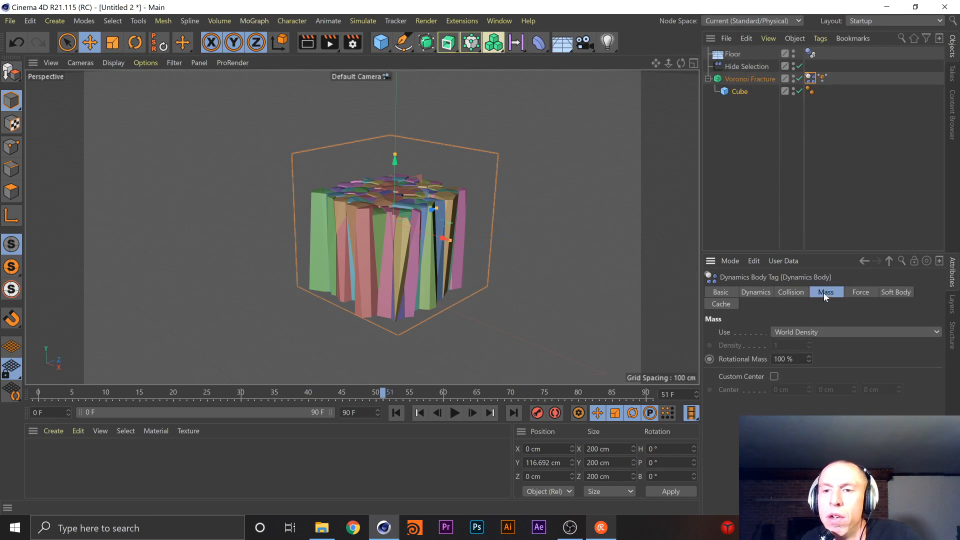
pyautogui.click(784, 292)
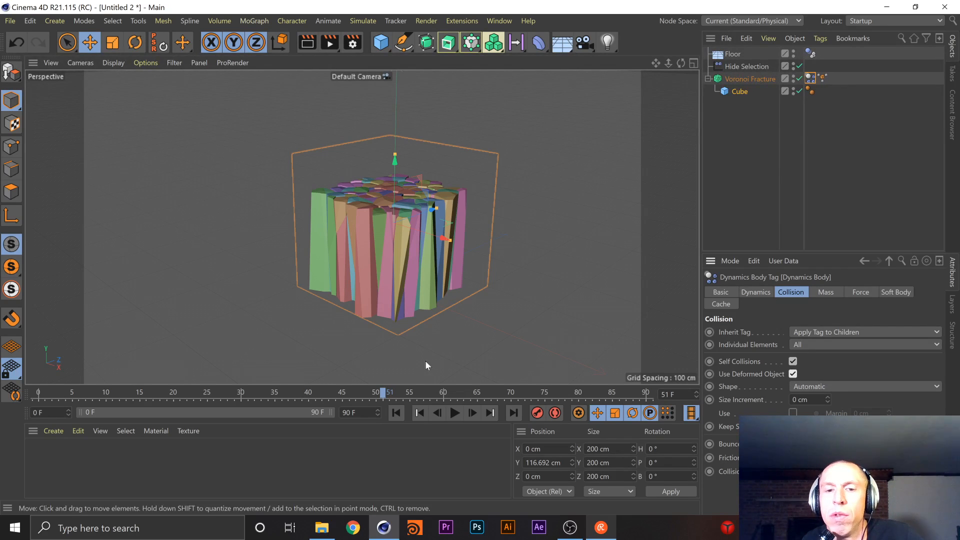
pyautogui.click(455, 419)
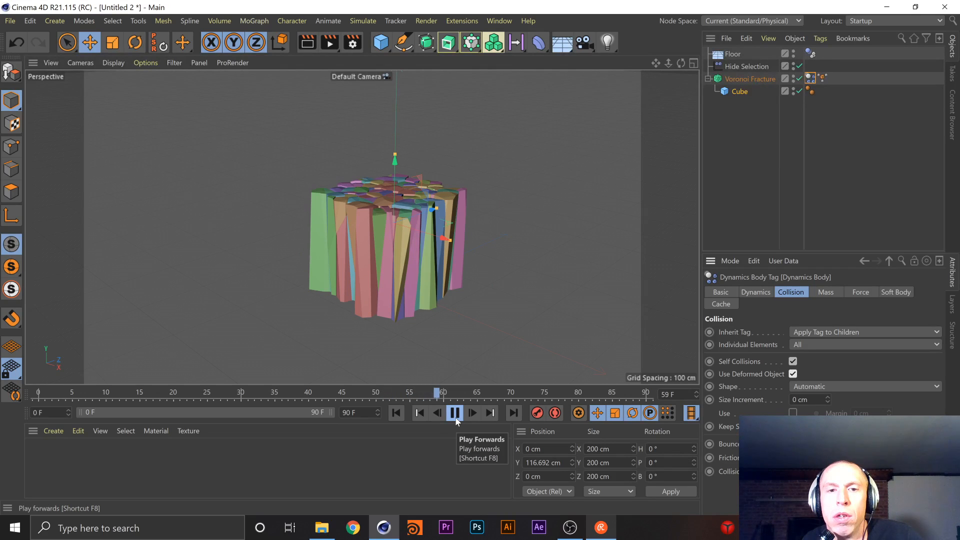
# Pause the simulation and look for a gravity object by searching the commands for "gra" and browsing the MoGraph and generator objects
pyautogui.click(455, 413)
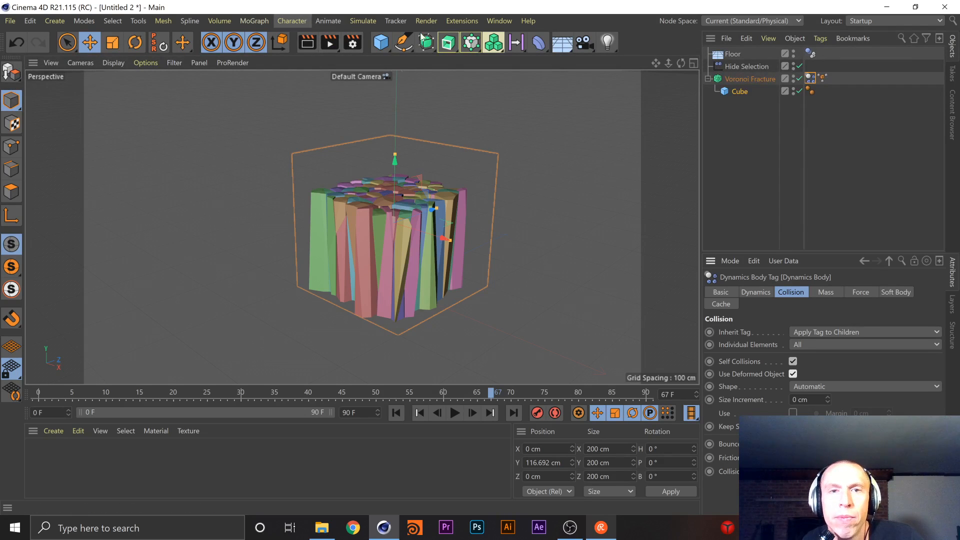
pyautogui.click(953, 22)
pyautogui.write('gra')
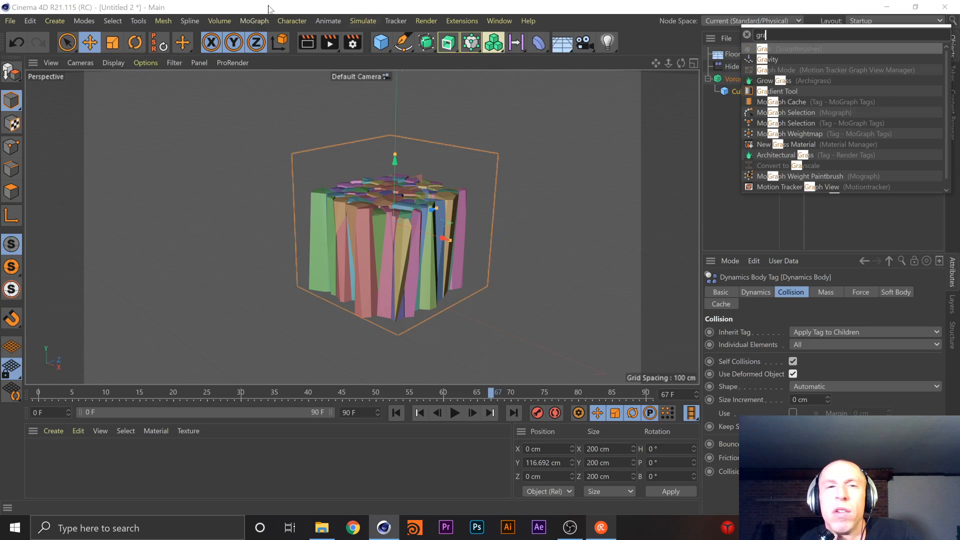
pyautogui.click(538, 43)
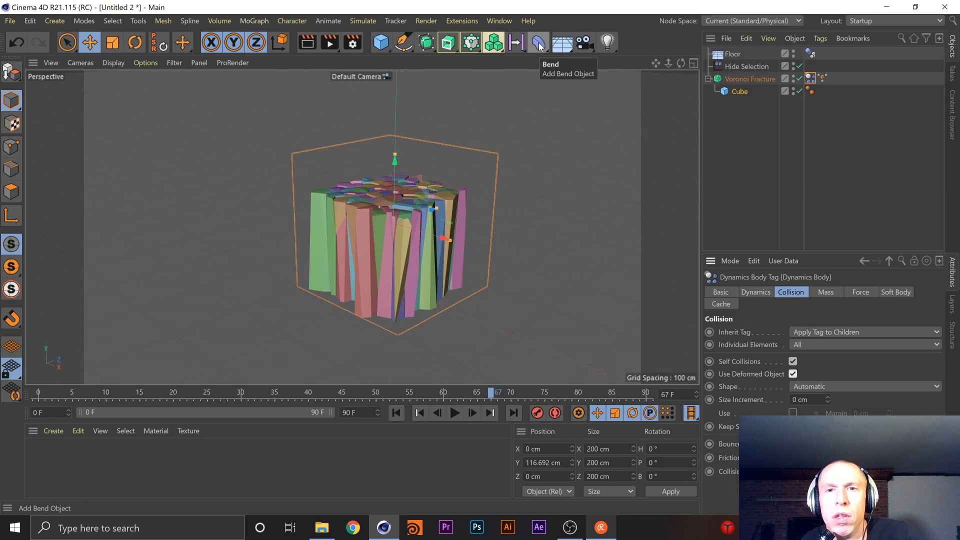
pyautogui.click(538, 44)
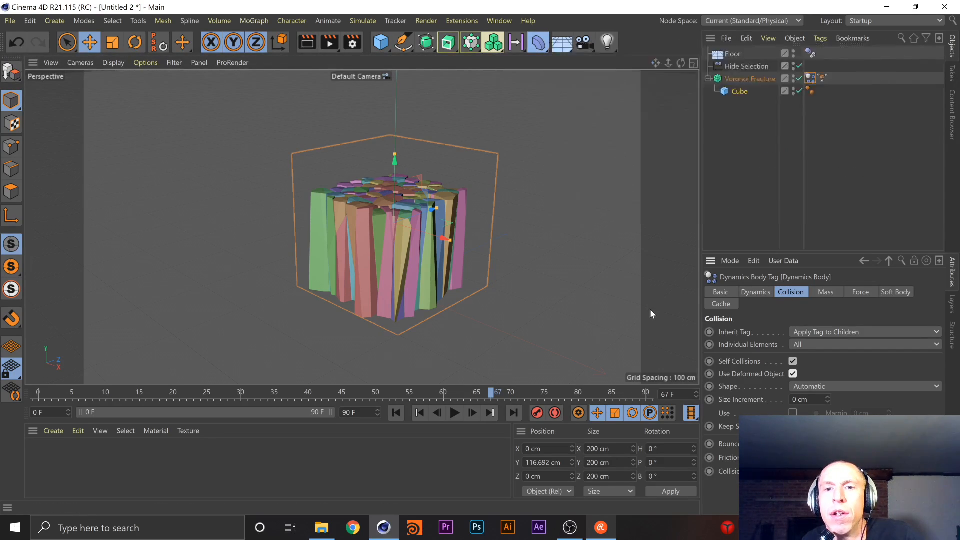
pyautogui.click(424, 43)
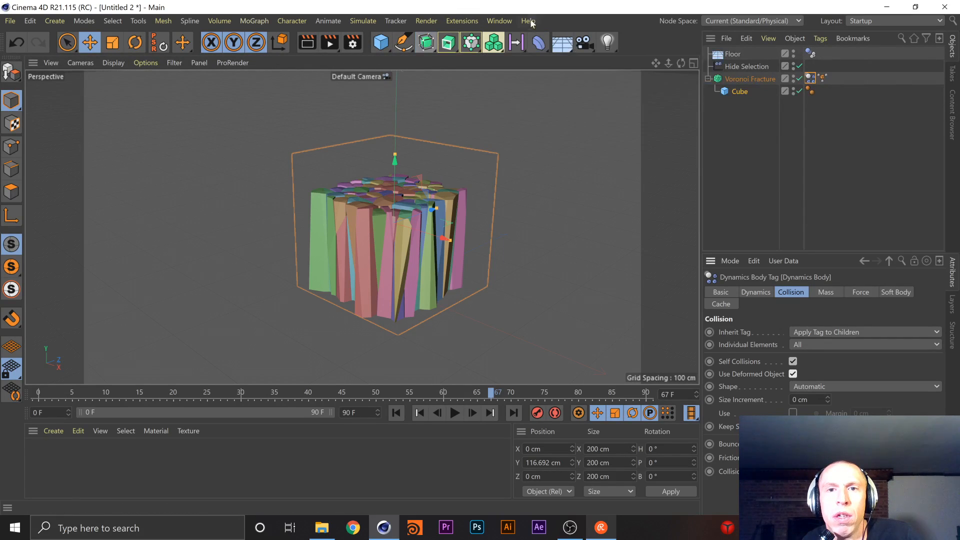
pyautogui.click(517, 45)
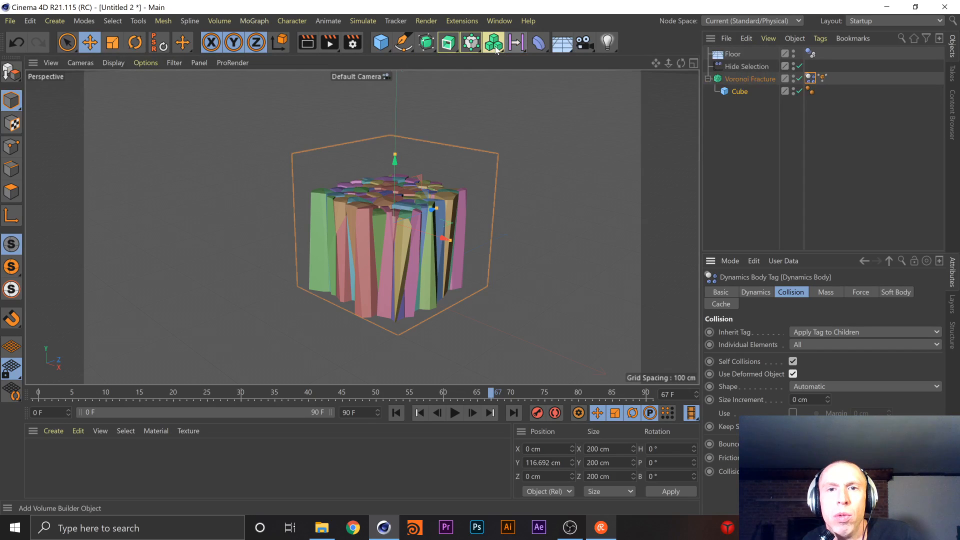
pyautogui.click(493, 44)
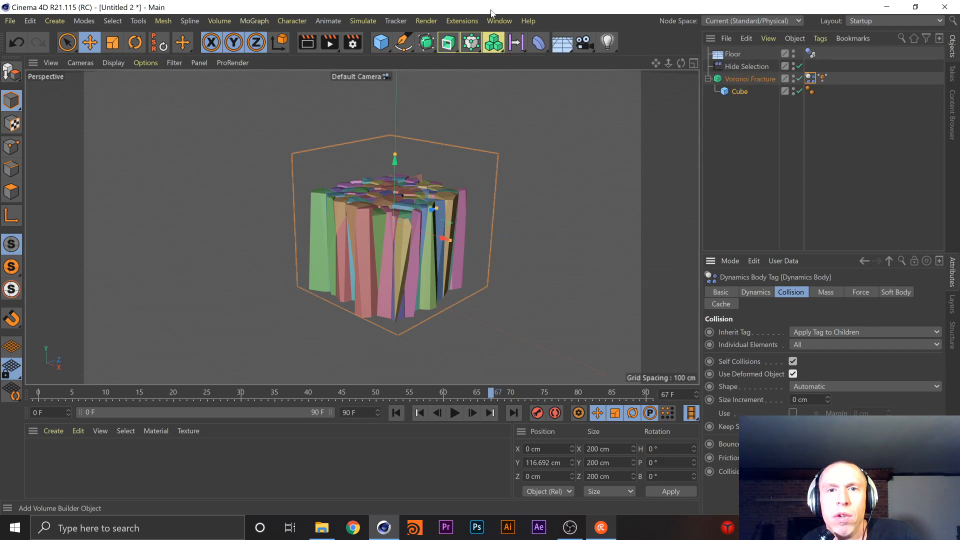
pyautogui.click(470, 43)
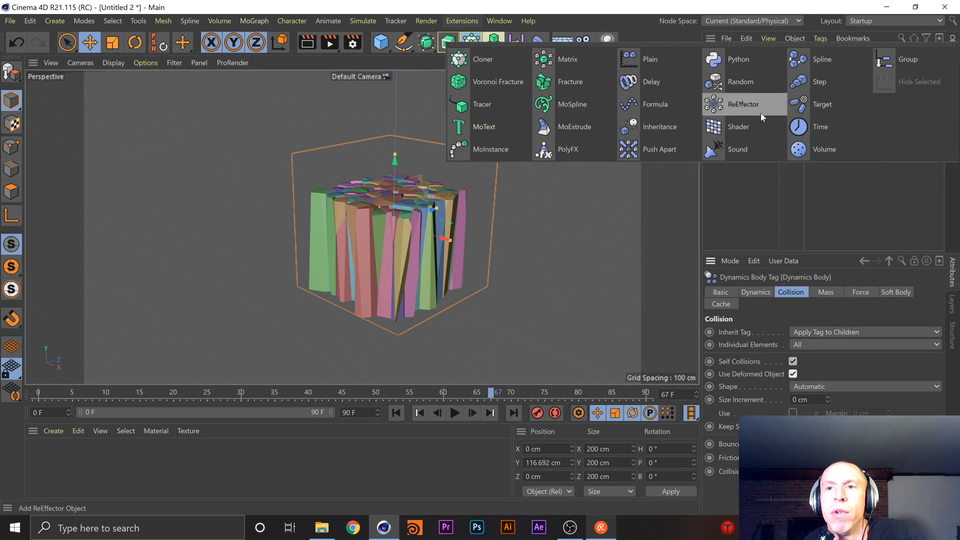
pyautogui.click(431, 44)
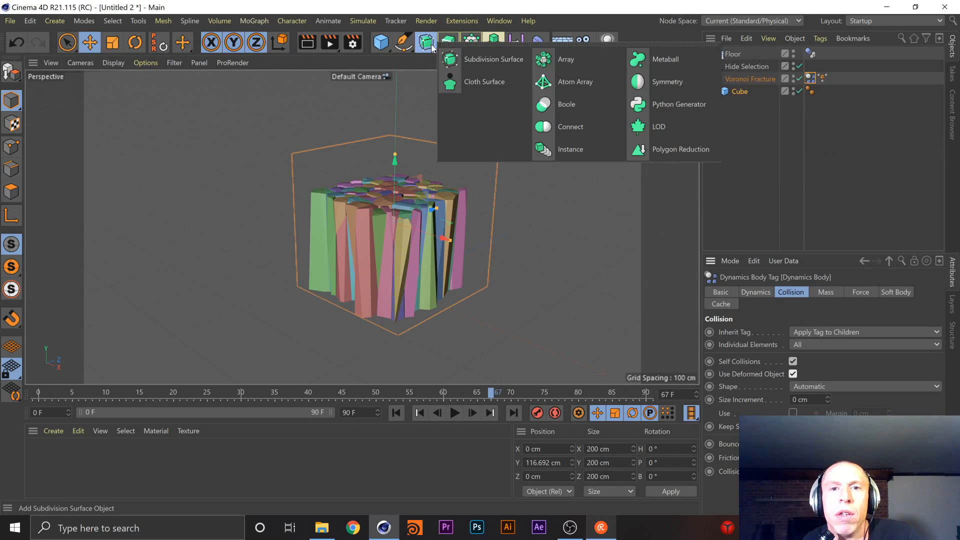
pyautogui.click(403, 45)
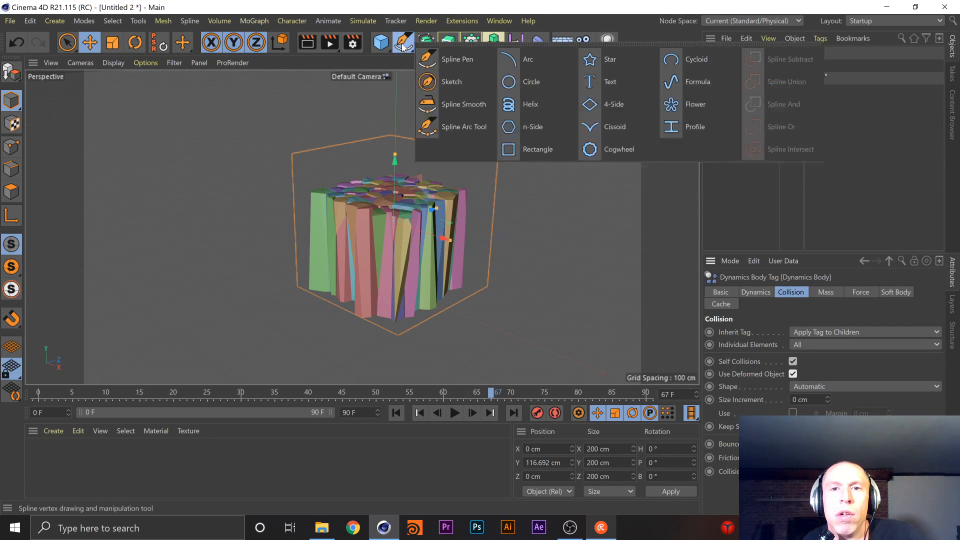
# Repeat the "gra" command search and examine the Voronoi Fracture's available tag categories, including the MoGraph and Simulation tags
pyautogui.click(951, 22)
pyautogui.write('gra')
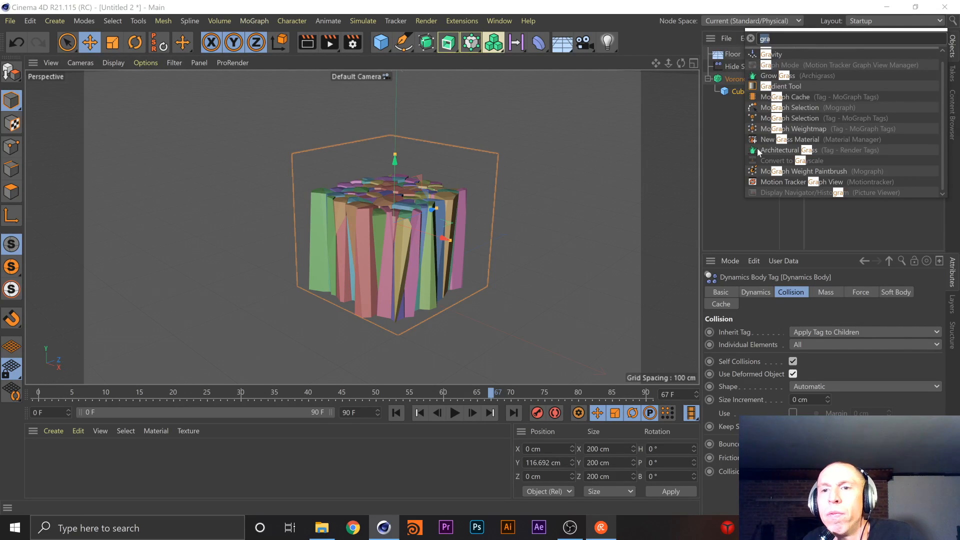
pyautogui.click(743, 77)
pyautogui.rightClick(743, 78)
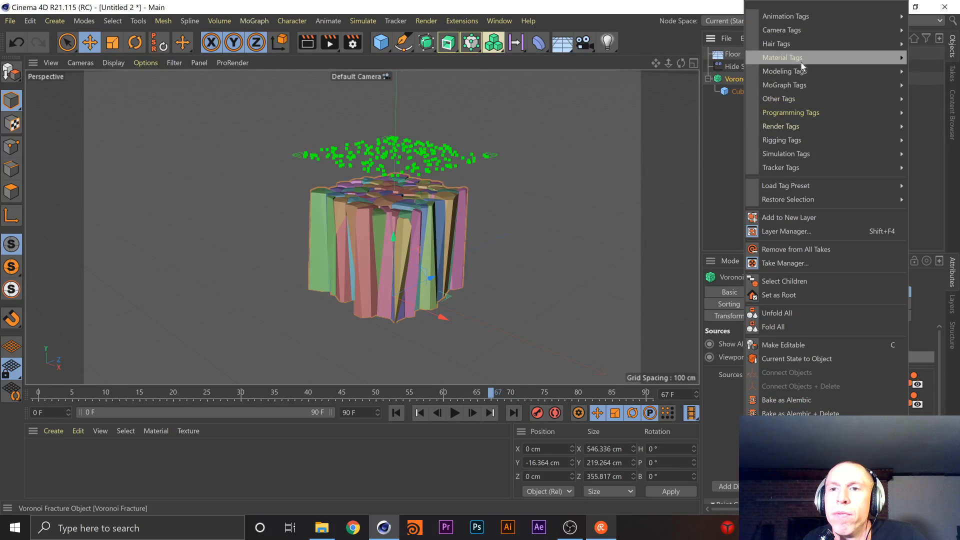
pyautogui.moveTo(783, 16)
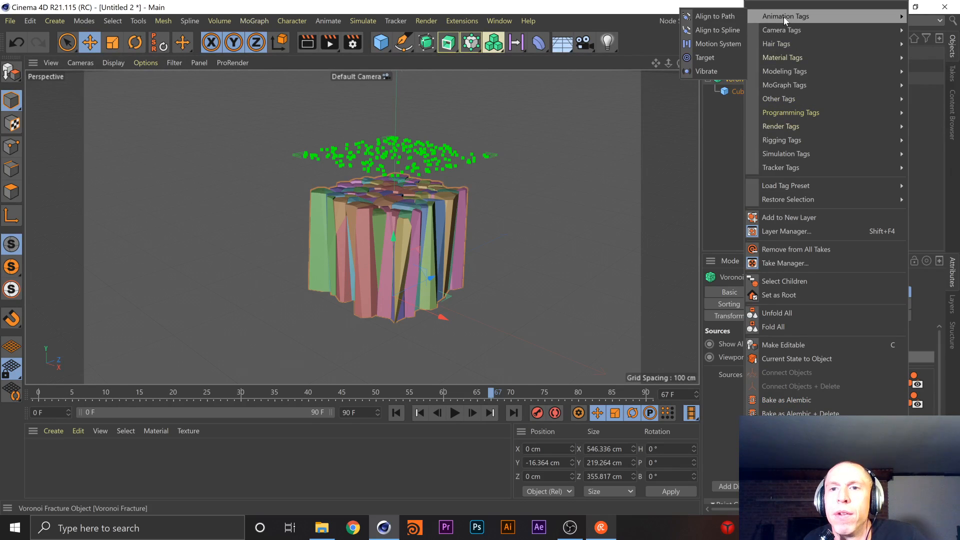
pyautogui.moveTo(792, 34)
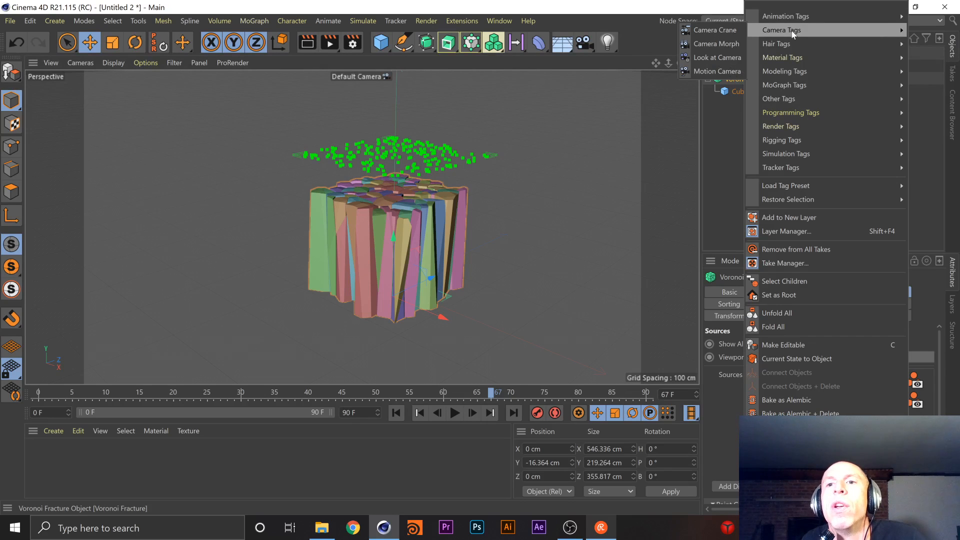
pyautogui.moveTo(796, 50)
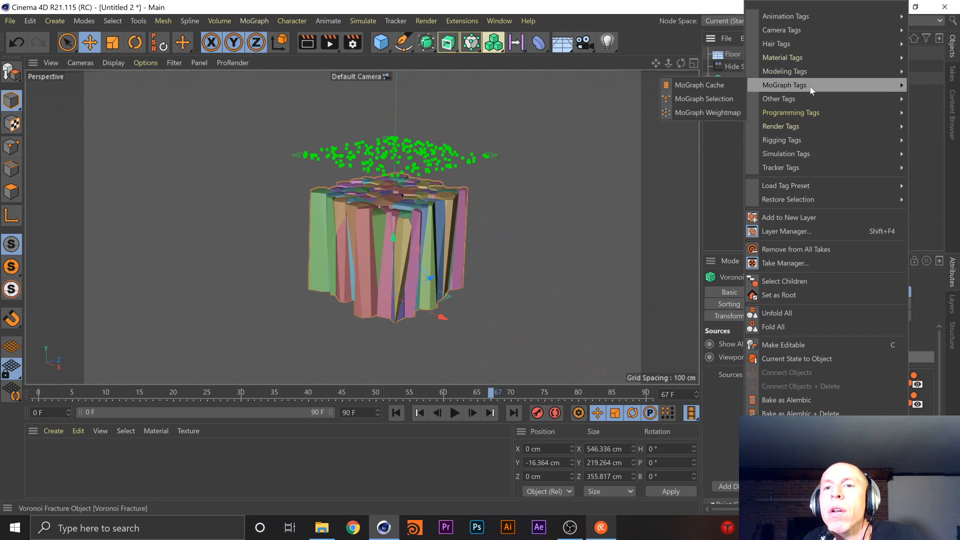
pyautogui.moveTo(818, 103)
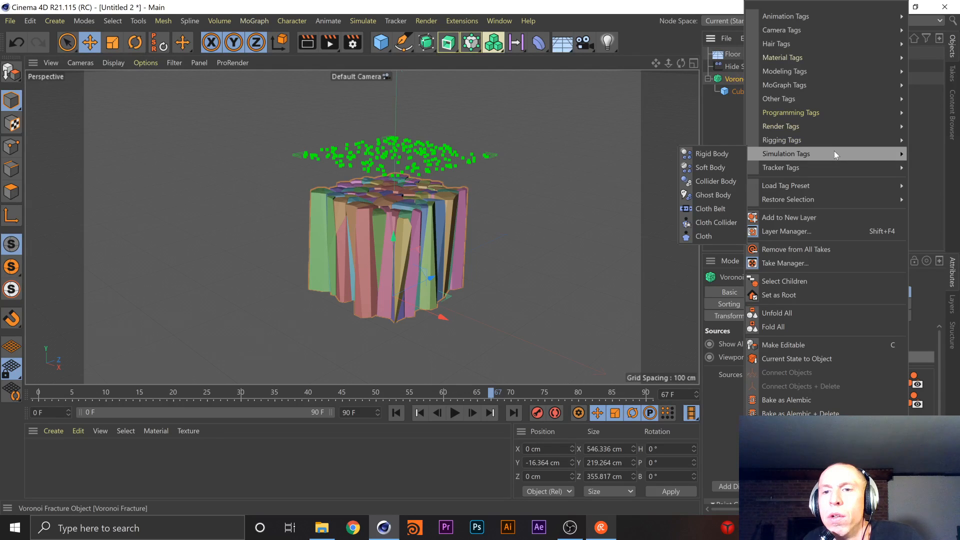
pyautogui.moveTo(836, 174)
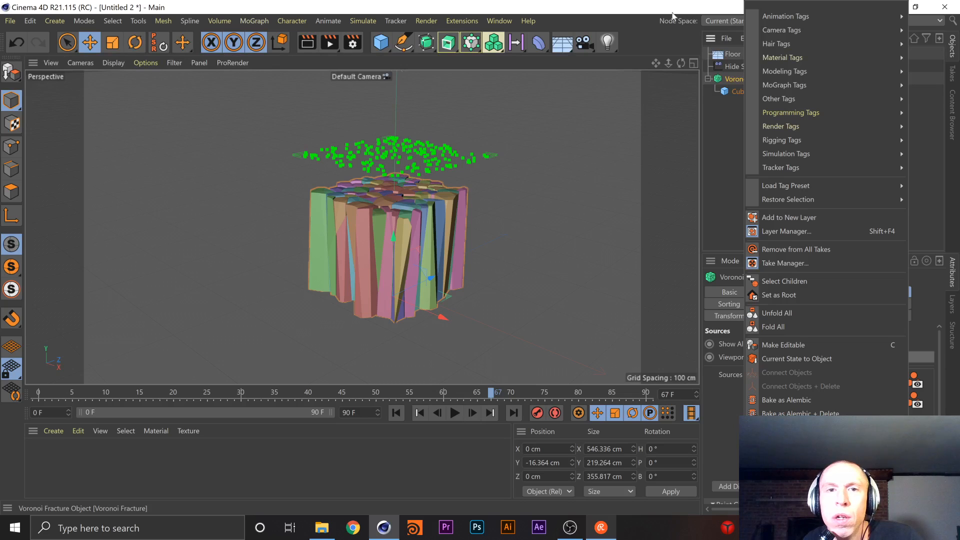
# Look through the Volume, MoGraph, Character and Simulate commands for a gravity force
pyautogui.click(262, 18)
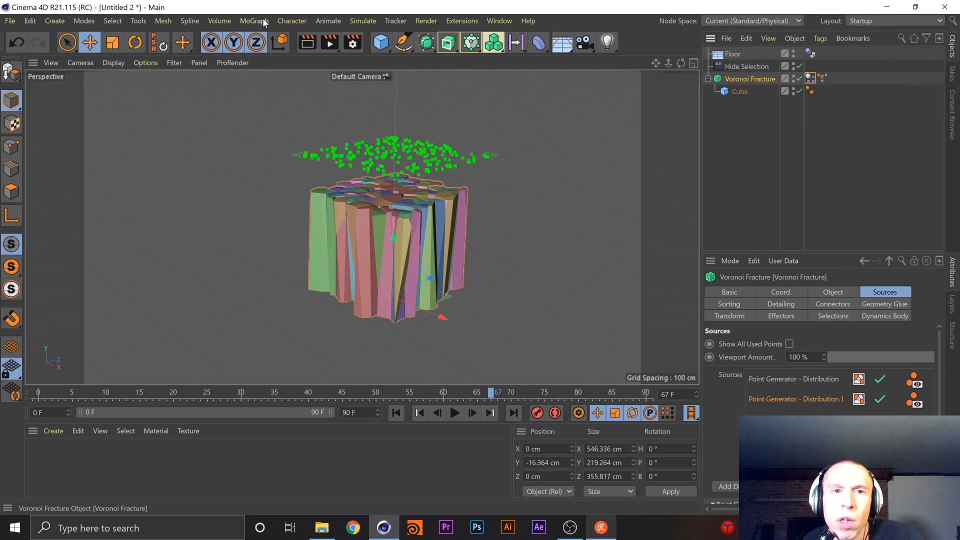
pyautogui.click(264, 20)
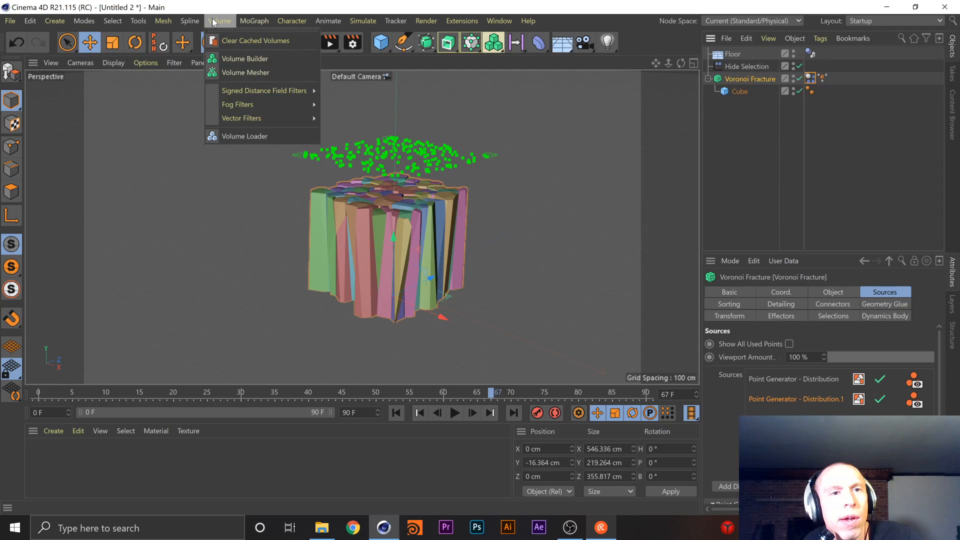
pyautogui.moveTo(193, 22)
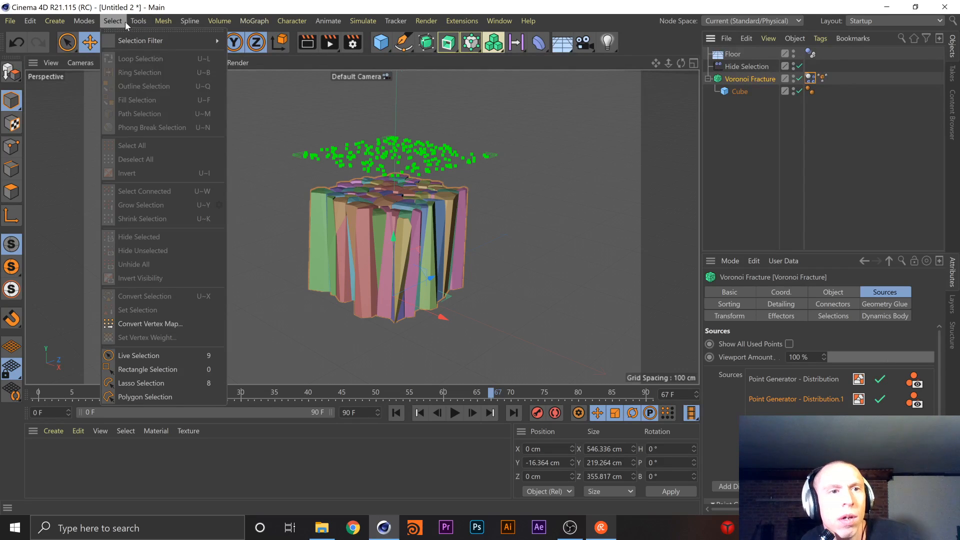
pyautogui.moveTo(253, 28)
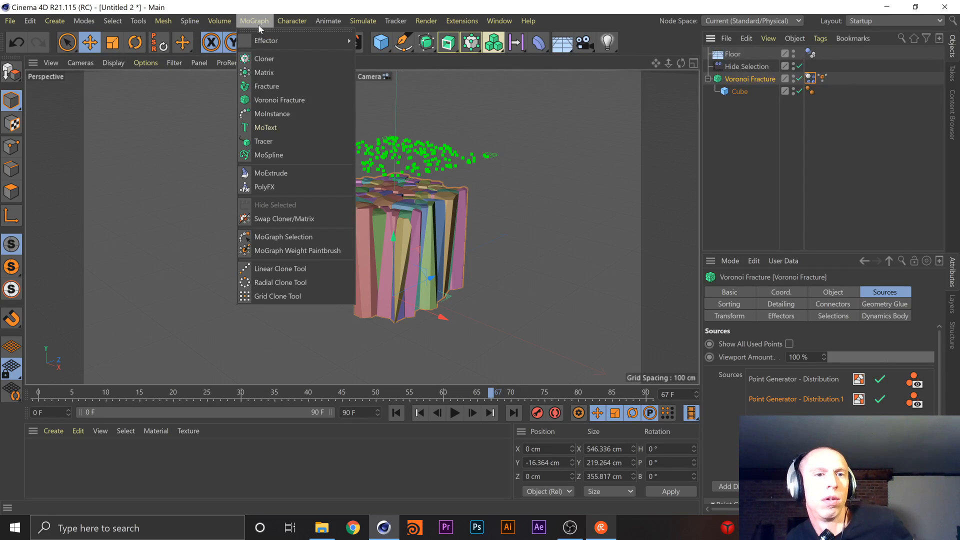
pyautogui.moveTo(286, 23)
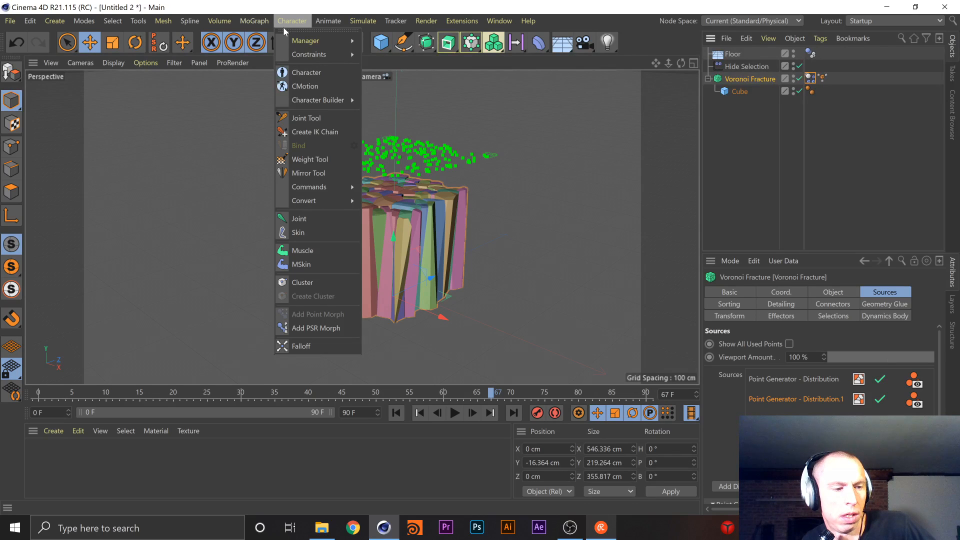
pyautogui.click(291, 20)
pyautogui.click(363, 21)
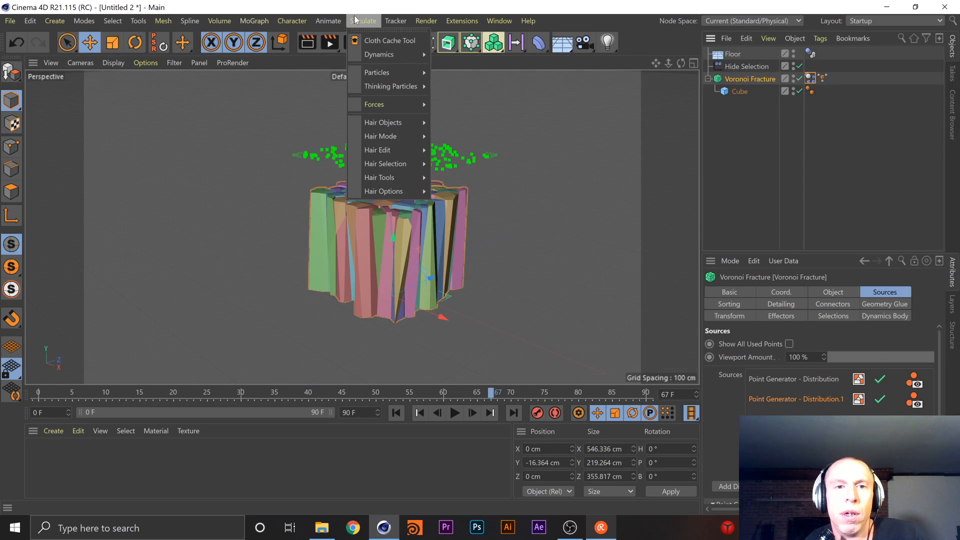
pyautogui.moveTo(392, 20)
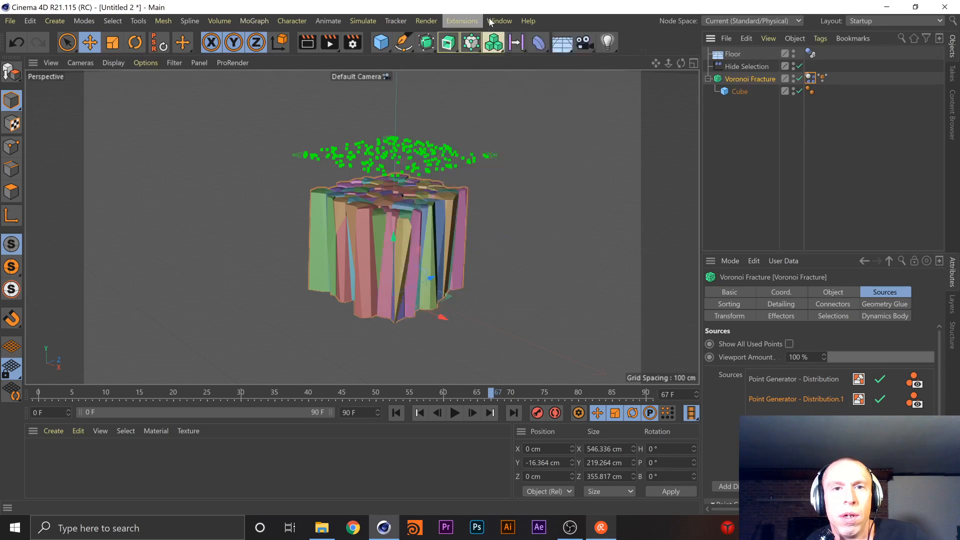
pyautogui.click(436, 21)
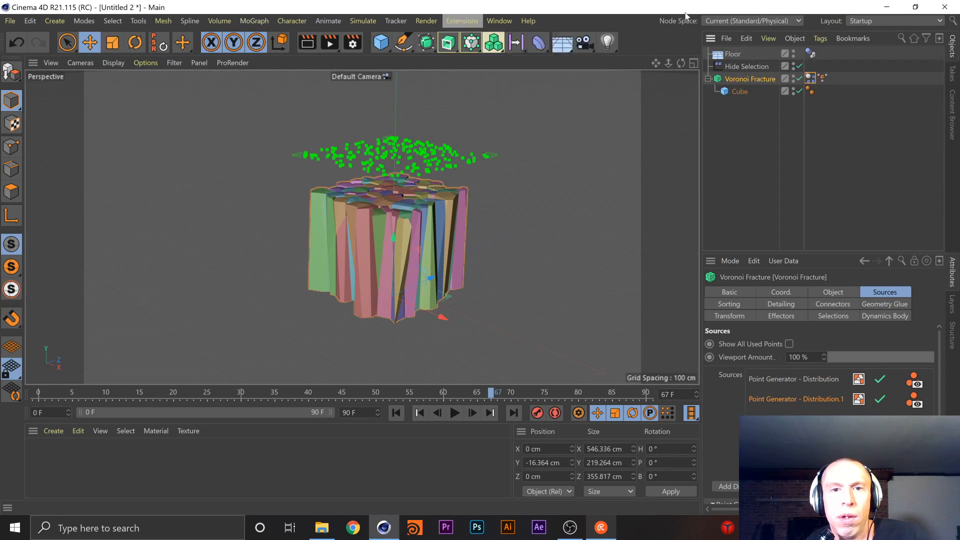
# Find the Gravity object by searching for "gra", add it to the scene and nest the Voronoi Fracture under it
pyautogui.click(952, 21)
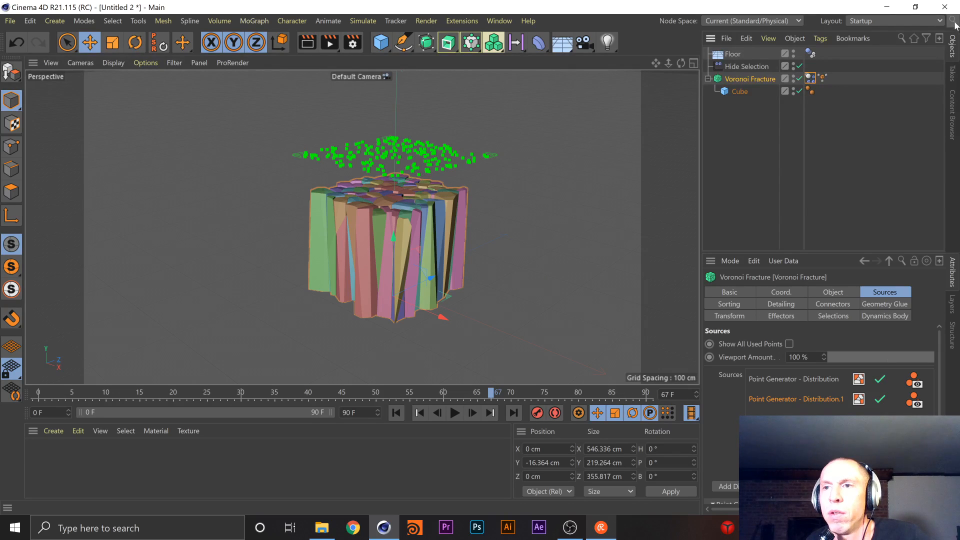
pyautogui.write('gra')
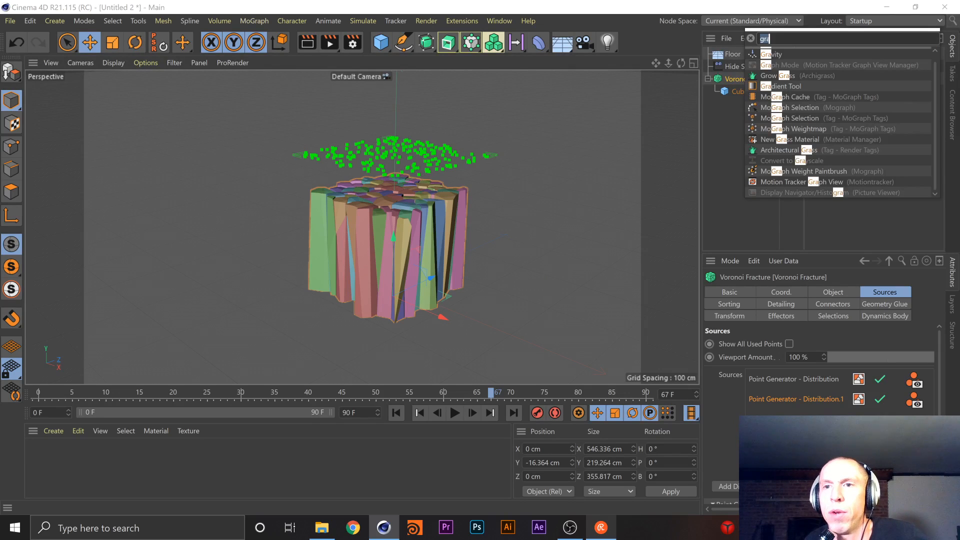
pyautogui.click(776, 53)
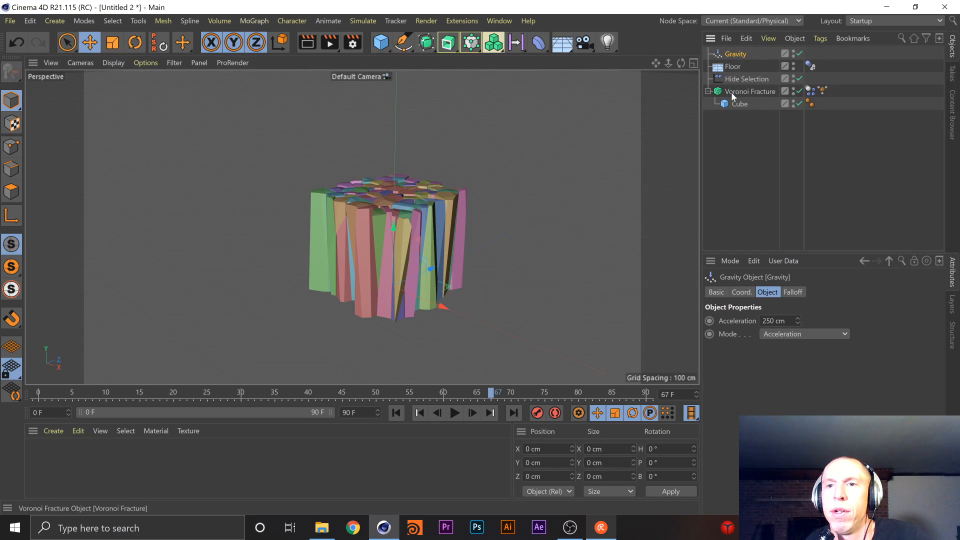
pyautogui.moveTo(733, 54); pyautogui.dragTo(734, 55)
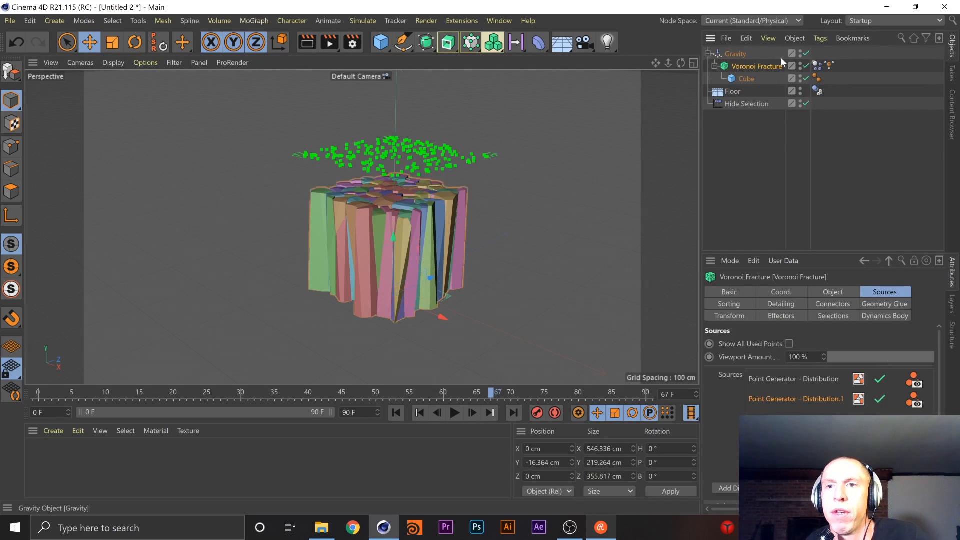
# Show the Gravity object's properties and play the simulation to watch the fractured cube fall apart
pyautogui.click(770, 55)
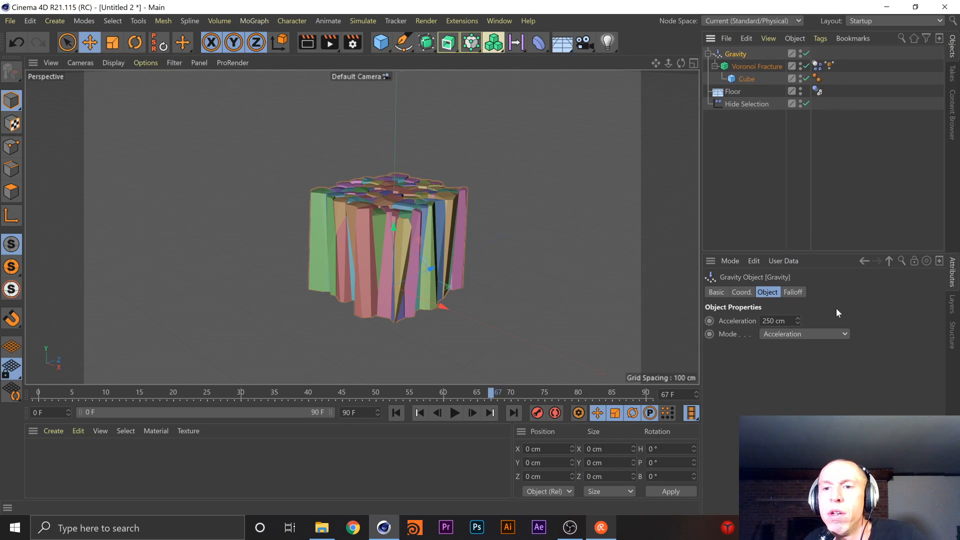
pyautogui.click(452, 418)
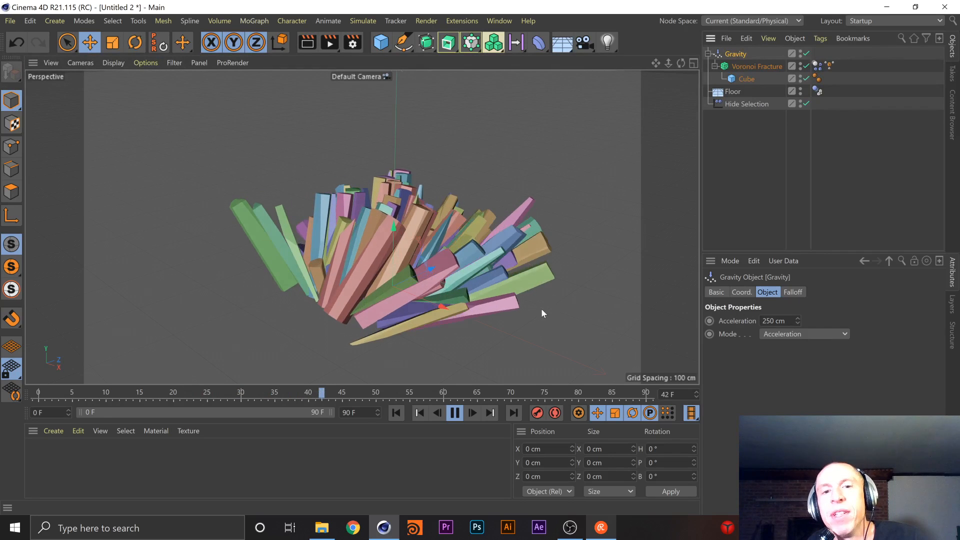
# Examine the Voronoi Fracture's Object, Sources, Detailing, Connectors and Dynamics Body settings while the simulation plays
pyautogui.click(743, 65)
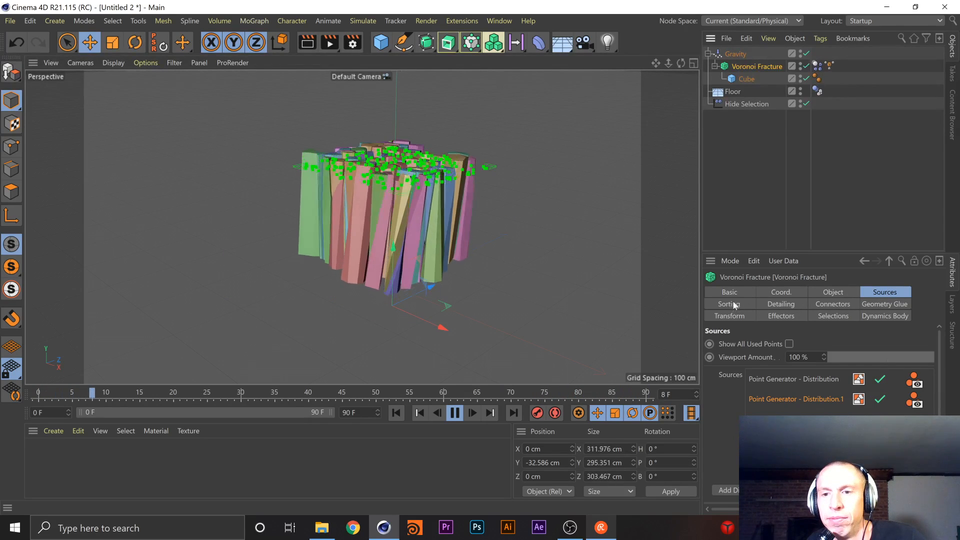
pyautogui.click(837, 293)
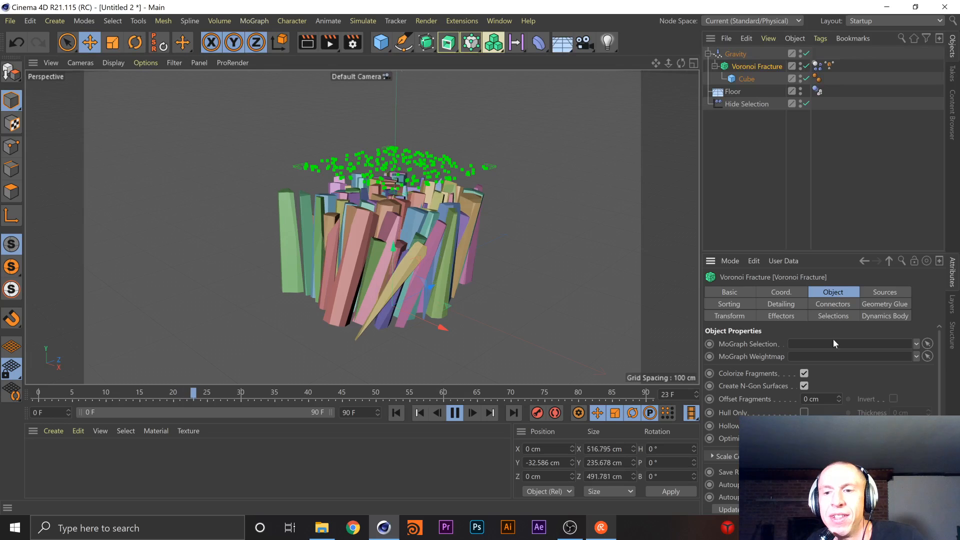
pyautogui.moveTo(940, 361); pyautogui.dragTo(940, 376)
pyautogui.click(886, 291)
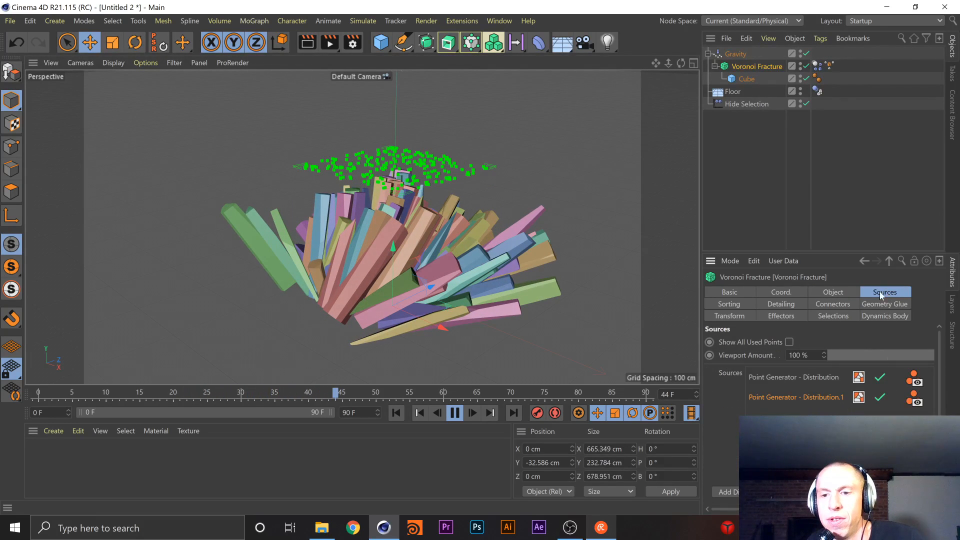
pyautogui.click(743, 307)
pyautogui.click(776, 306)
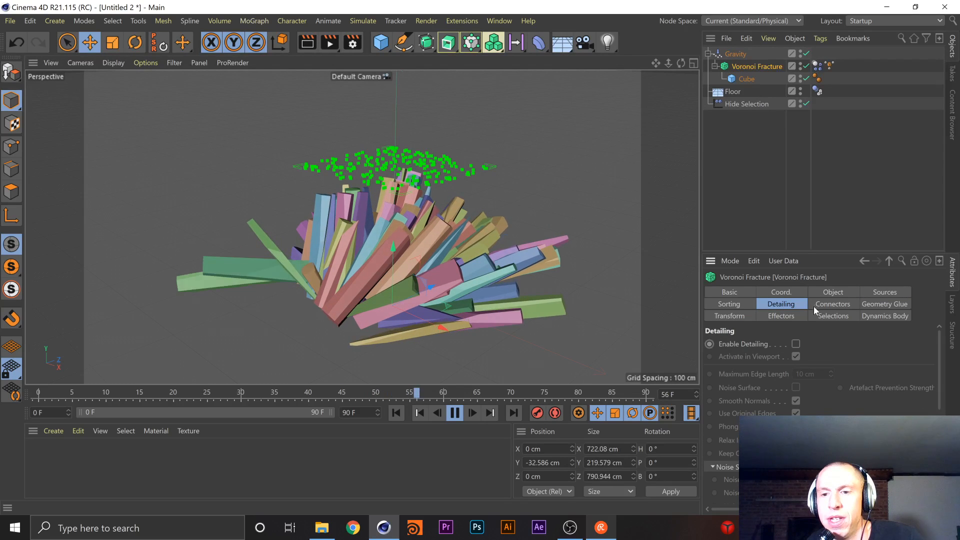
pyautogui.click(832, 304)
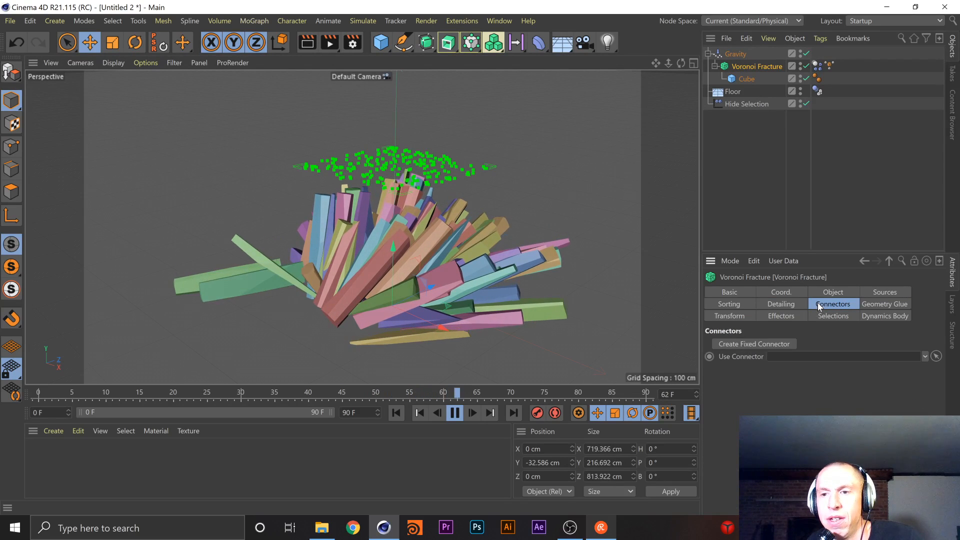
pyautogui.click(884, 316)
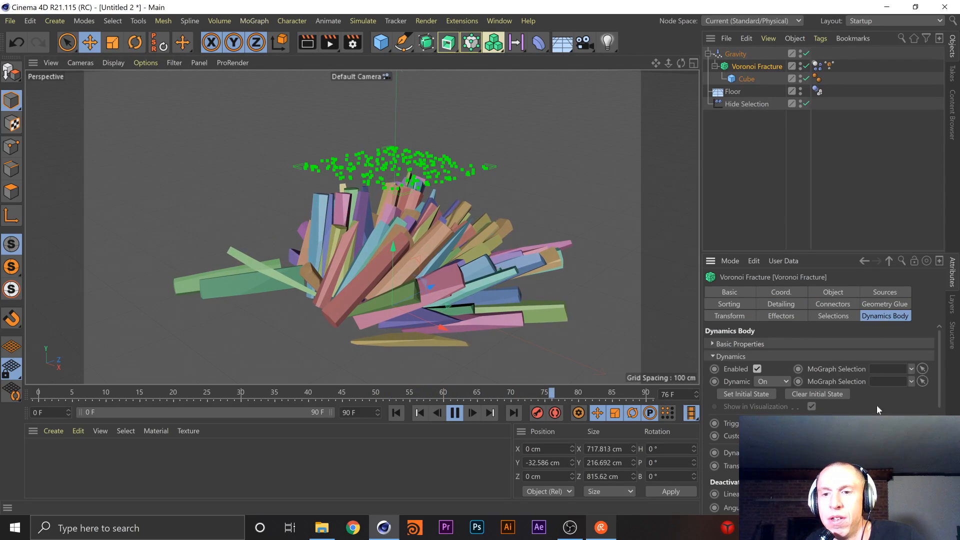
# Review the Dynamics and Collision settings of the Voronoi Fracture's Dynamics Body tag
pyautogui.click(818, 65)
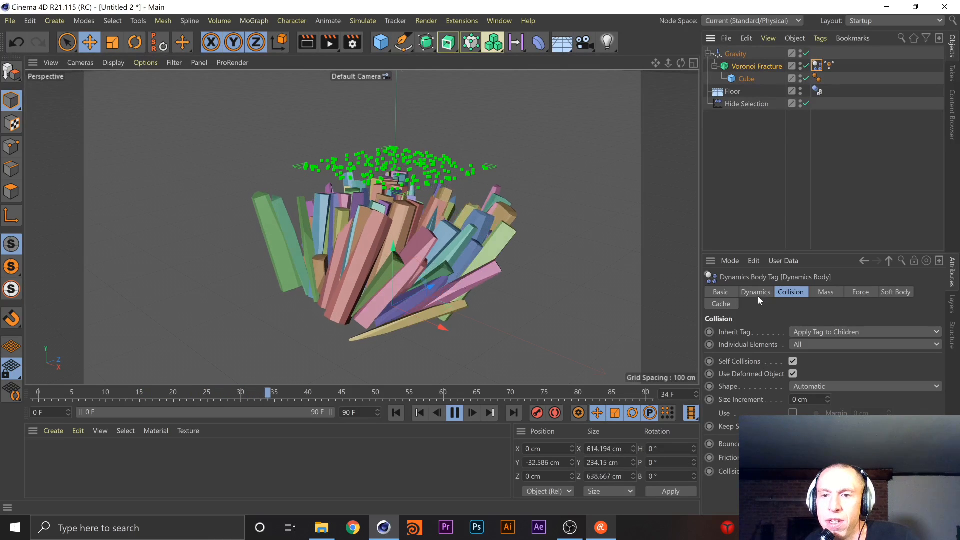
pyautogui.click(756, 293)
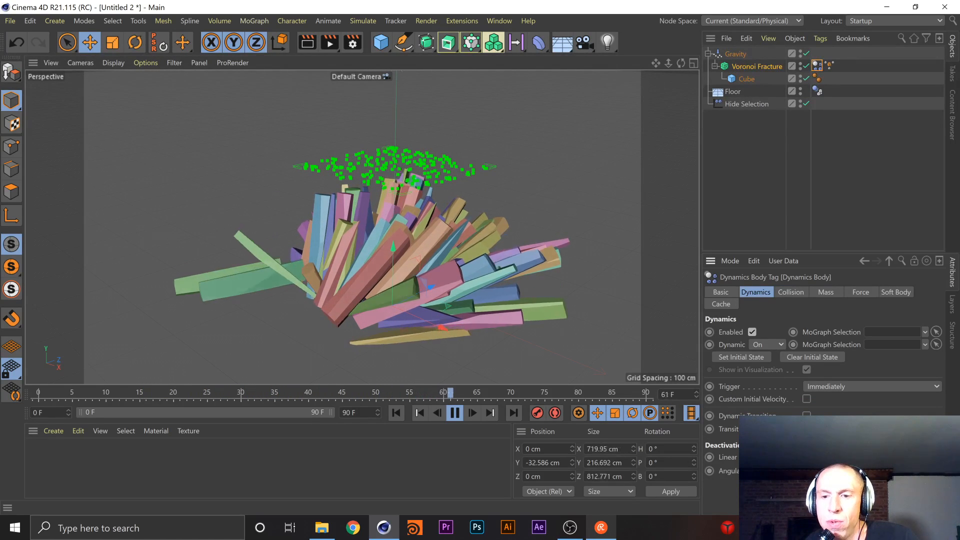
pyautogui.click(802, 292)
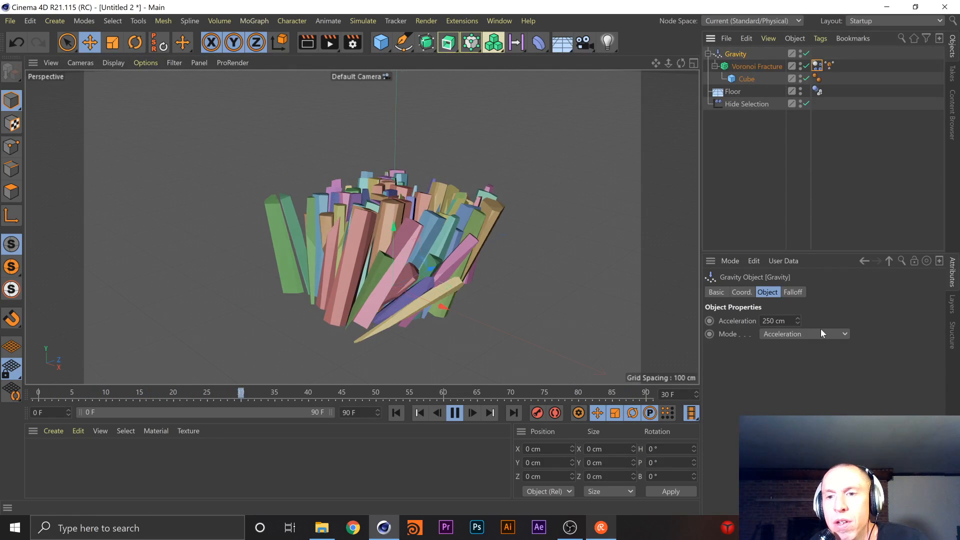
# Set the Gravity object's mode to Force and its acceleration to 500 cm
pyautogui.click(820, 332)
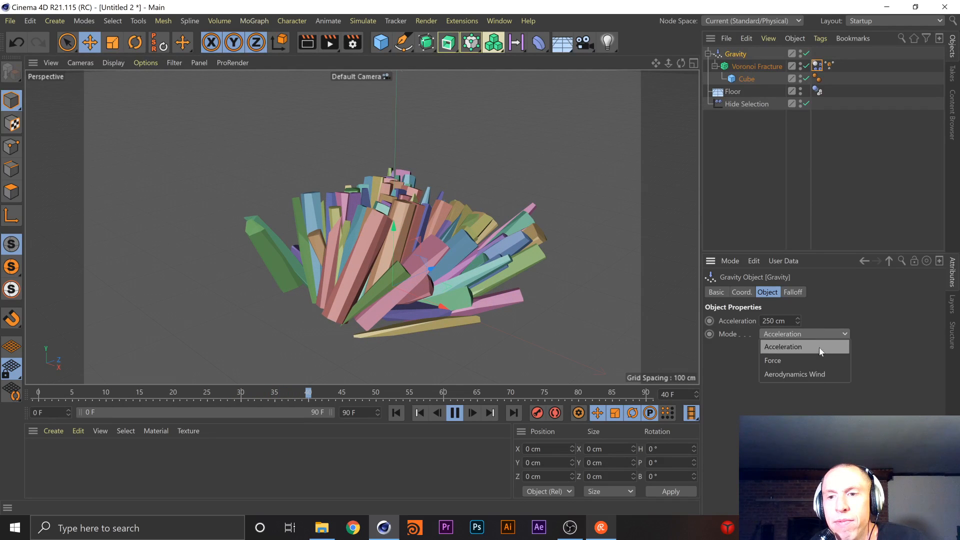
pyautogui.click(801, 362)
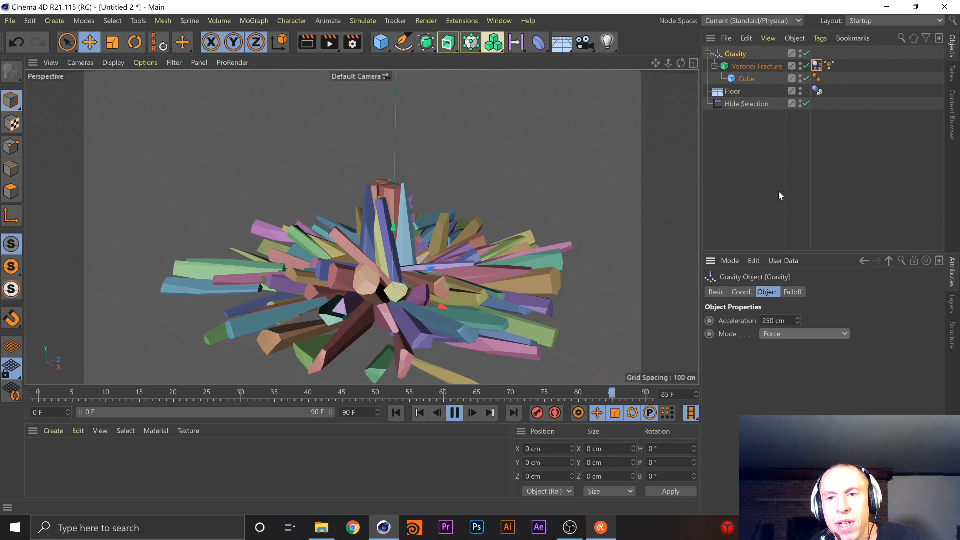
pyautogui.moveTo(797, 320); pyautogui.dragTo(716, 308)
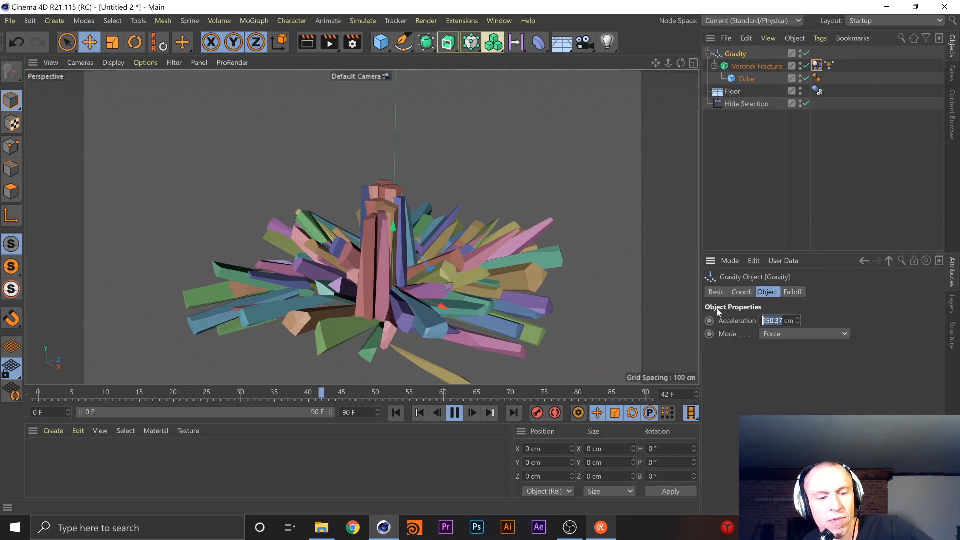
pyautogui.write('500')
pyautogui.press('Return')
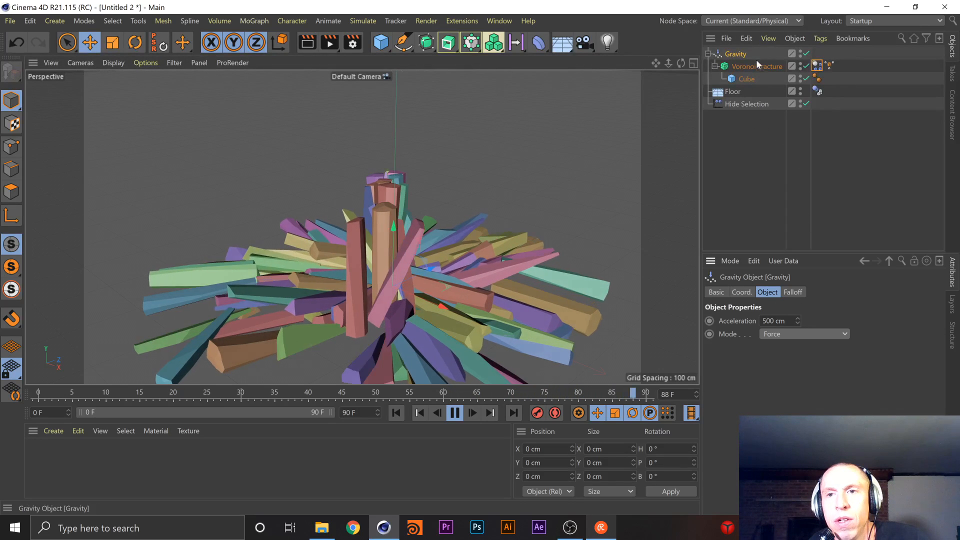
# Disable the Gravity object and bring up the Collision settings of the Voronoi Fracture's Dynamics Body tag
pyautogui.click(806, 53)
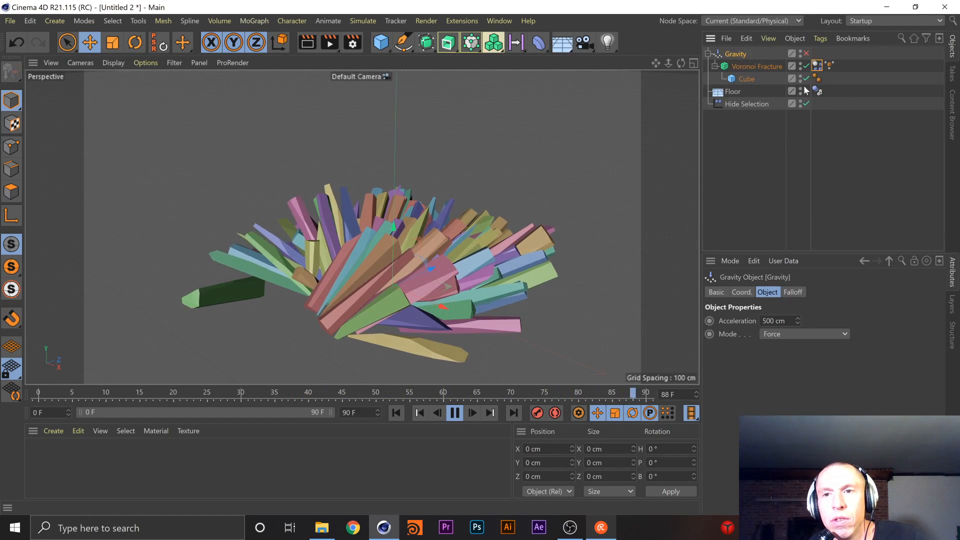
pyautogui.click(757, 67)
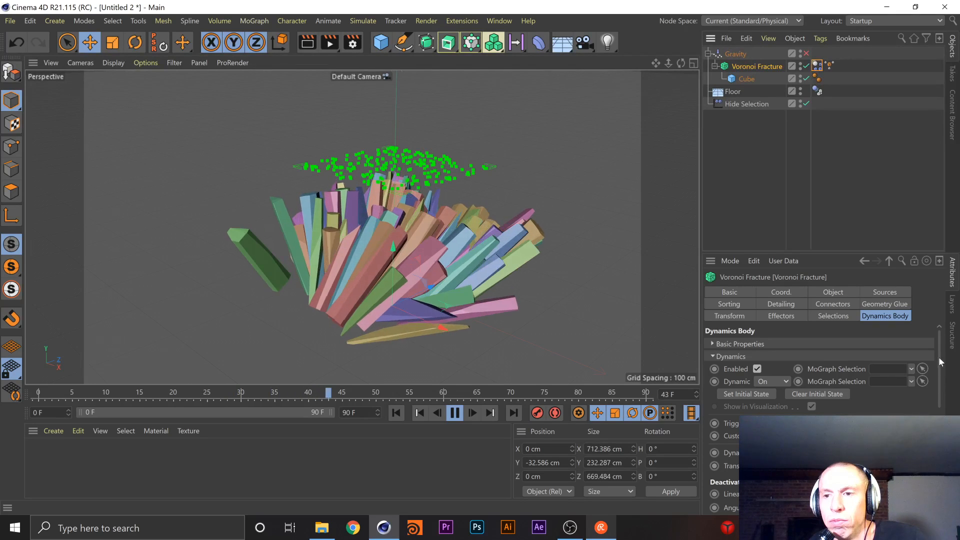
pyautogui.click(816, 66)
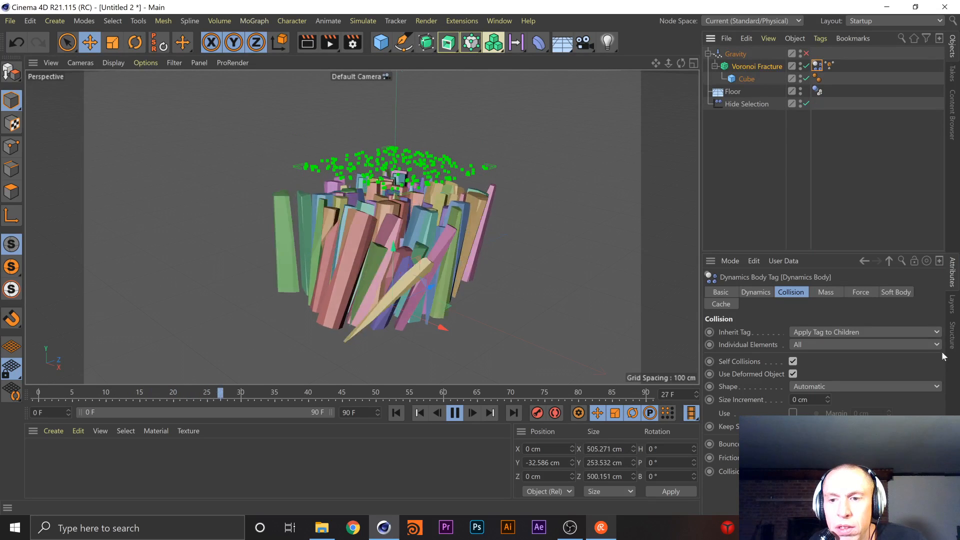
pyautogui.click(747, 291)
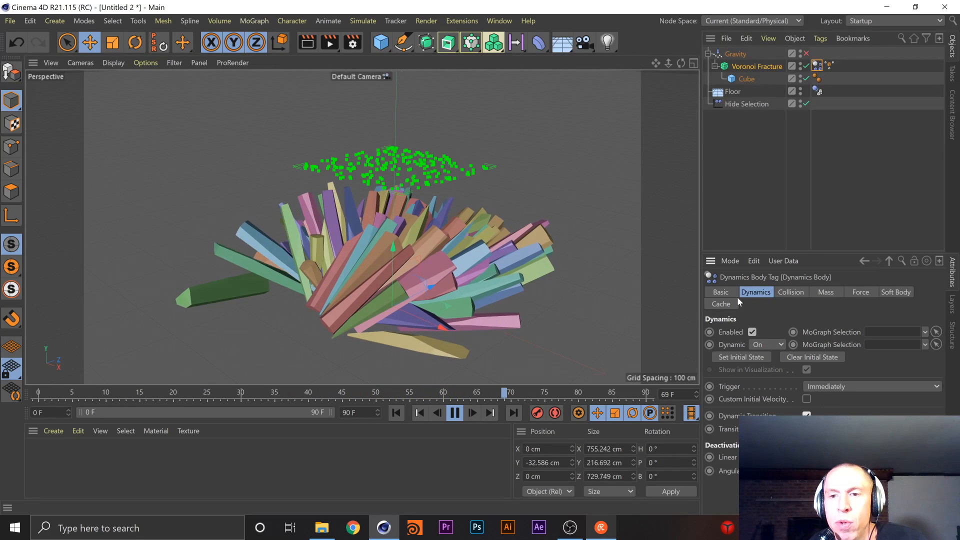
pyautogui.click(791, 292)
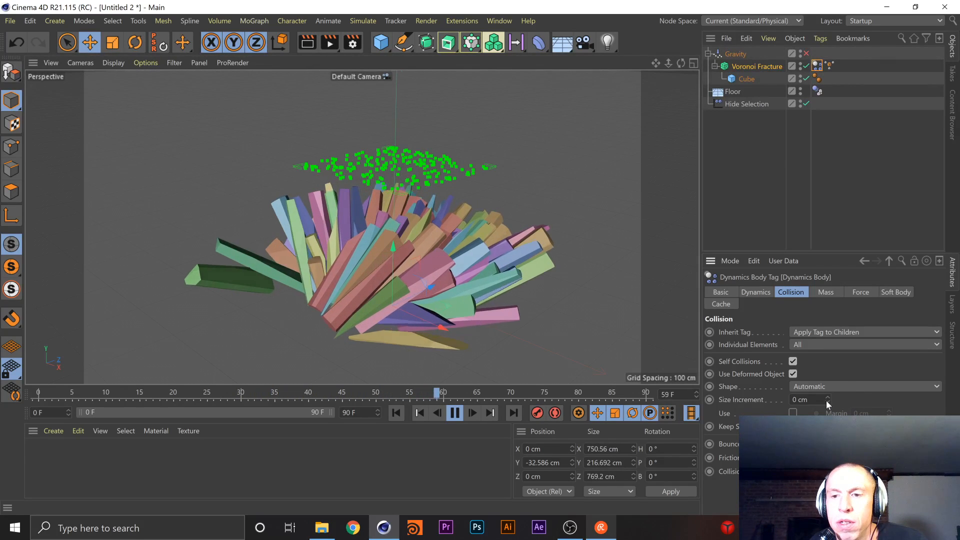
# Try Static Mesh as the Voronoi Fracture's collision shape, and return it to Automatic
pyautogui.click(823, 385)
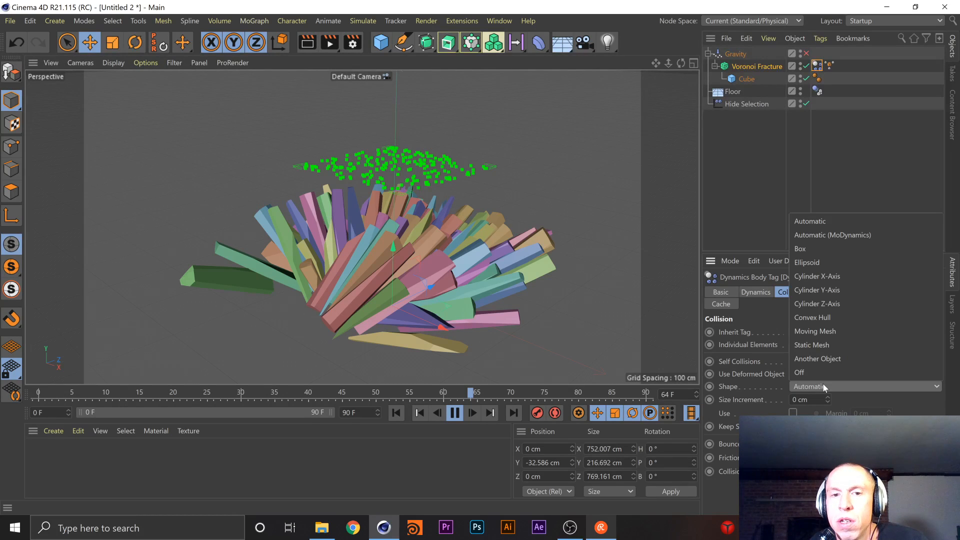
pyautogui.click(829, 344)
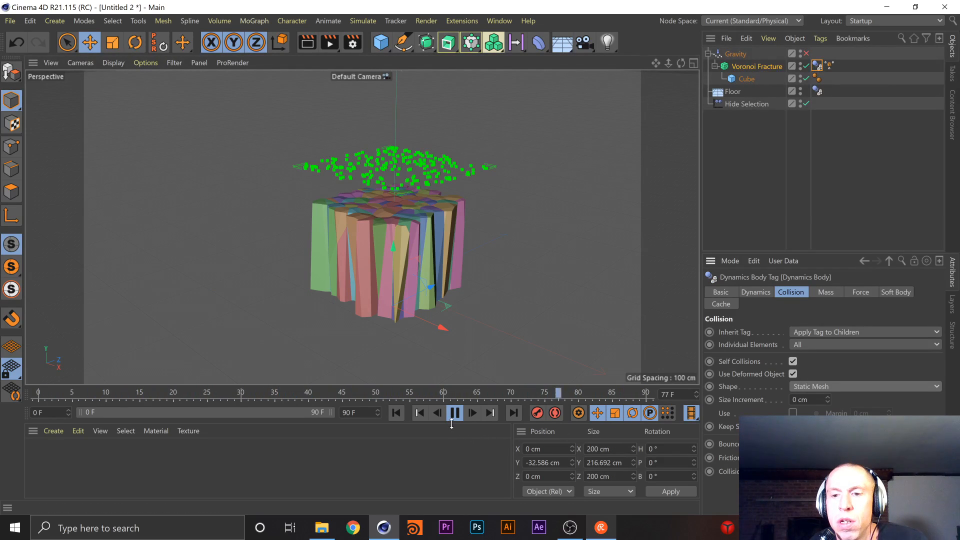
pyautogui.click(824, 387)
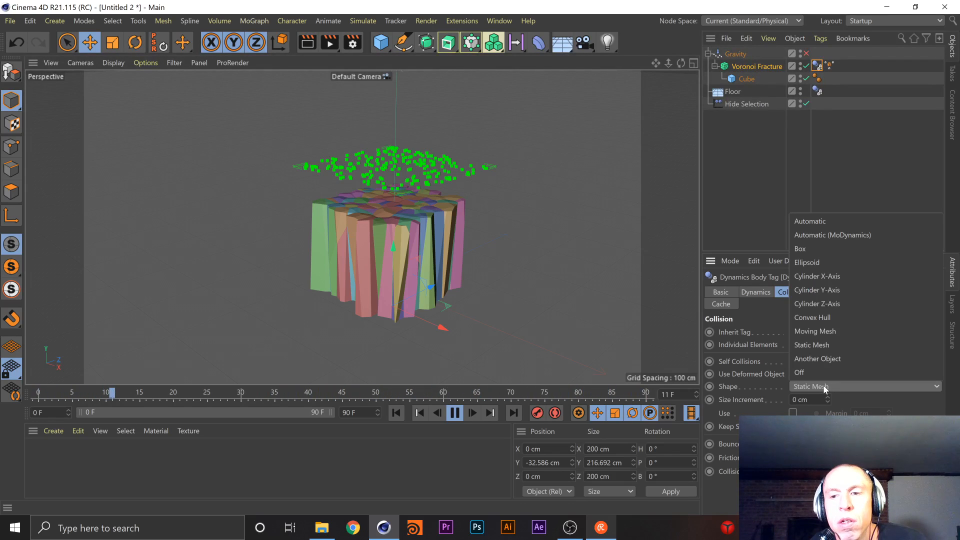
pyautogui.click(814, 221)
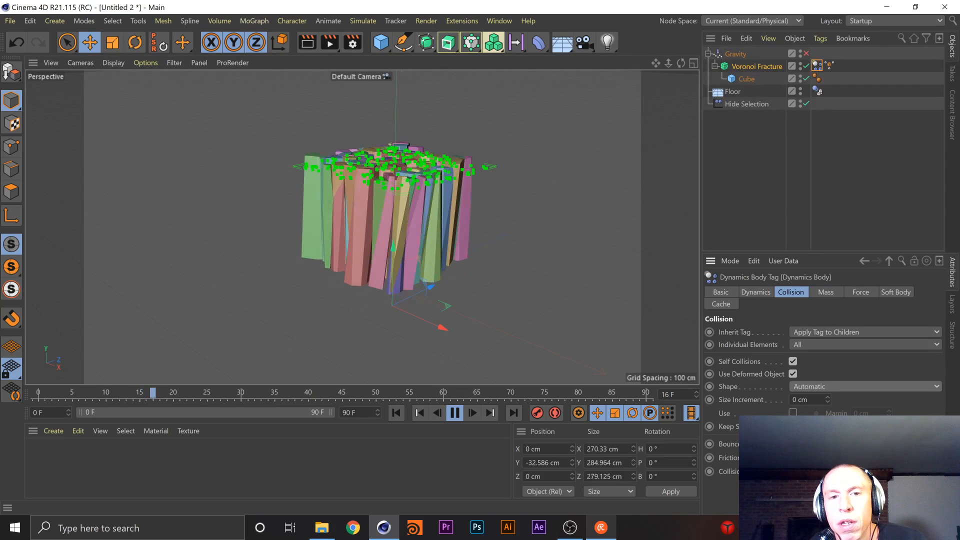
# Compare the Box and Static Mesh collision shapes on the Voronoi Fracture's dynamics tag, and settle on Box
pyautogui.click(839, 386)
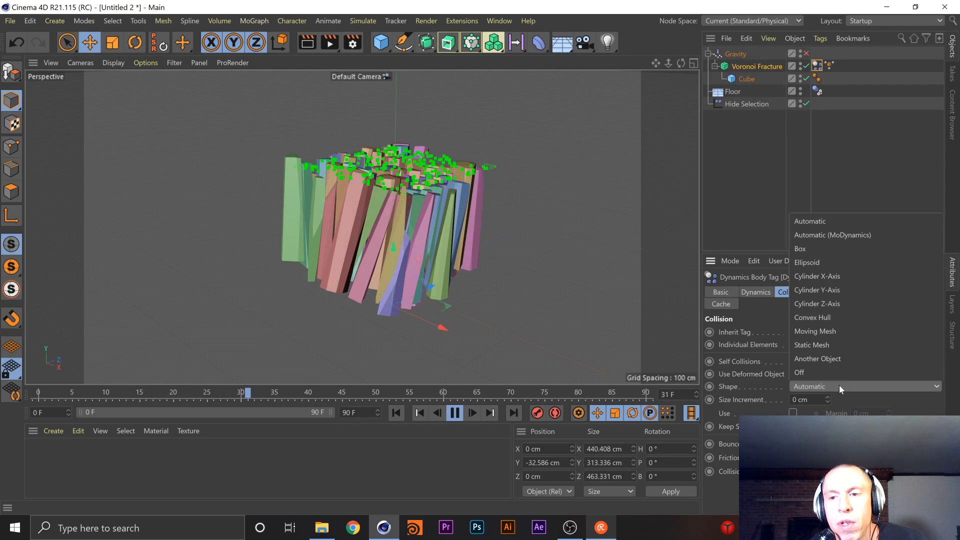
pyautogui.click(827, 247)
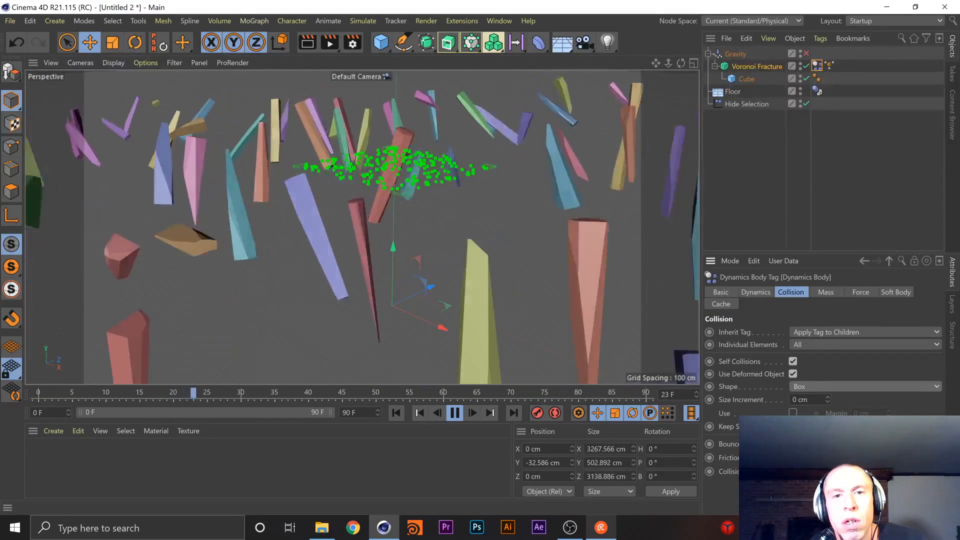
pyautogui.click(906, 386)
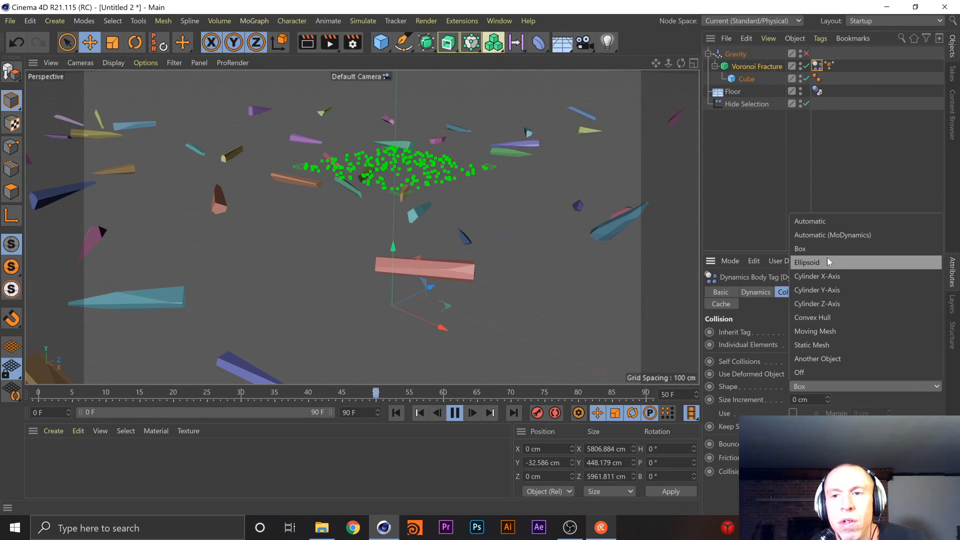
pyautogui.click(844, 345)
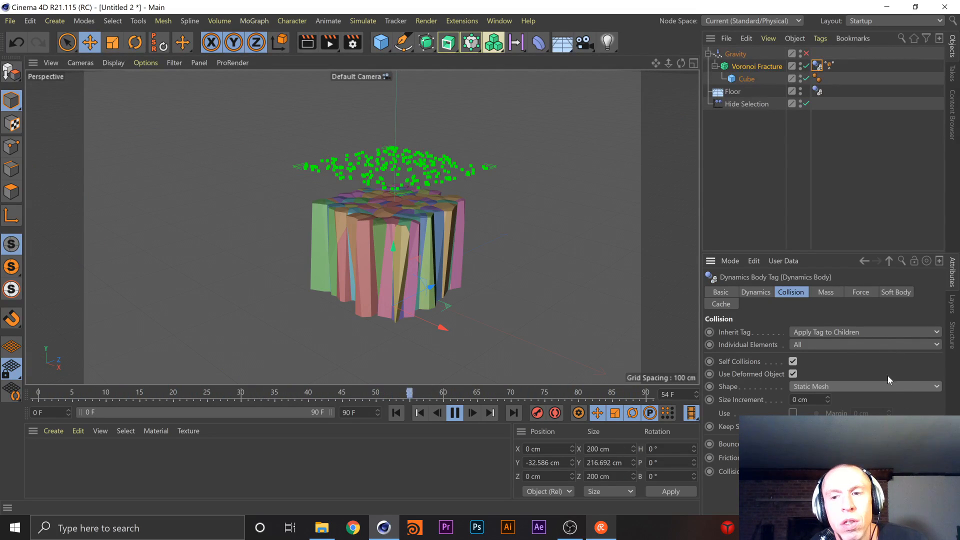
pyautogui.click(889, 388)
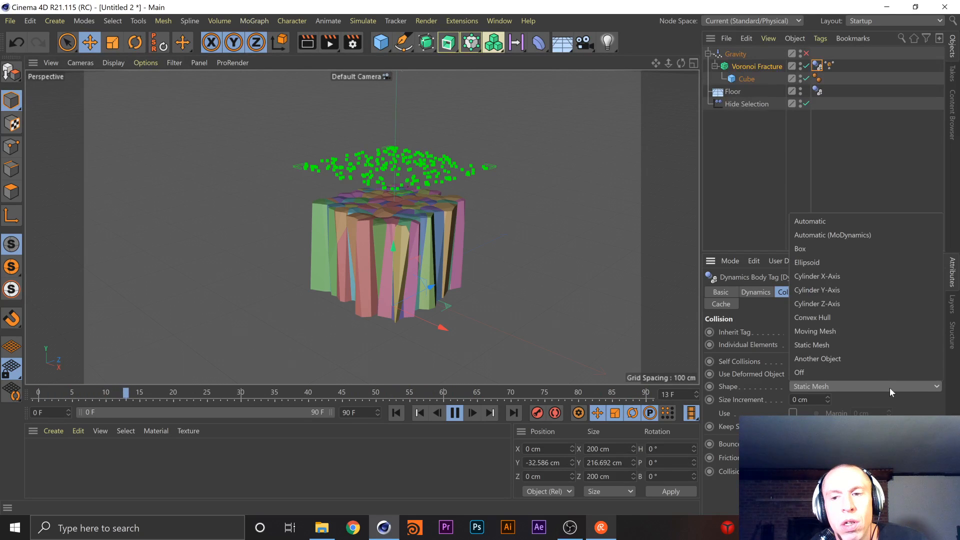
pyautogui.click(829, 252)
# Set the collision Size Increment to -10 cm and turn off Self Collisions and Use Deformed Object
pyautogui.moveTo(827, 399); pyautogui.dragTo(827, 435)
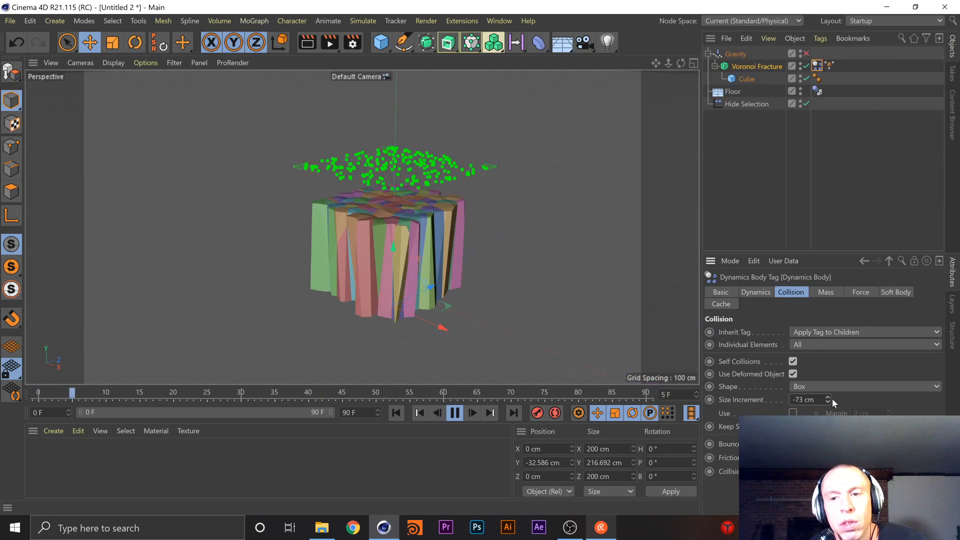
pyautogui.moveTo(828, 400); pyautogui.dragTo(831, 328)
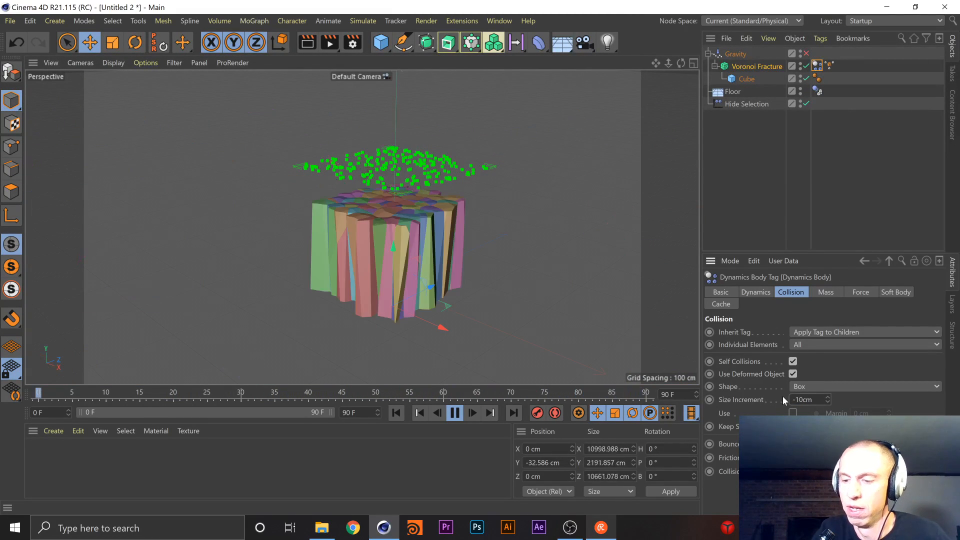
pyautogui.write('-10')
pyautogui.press('Return')
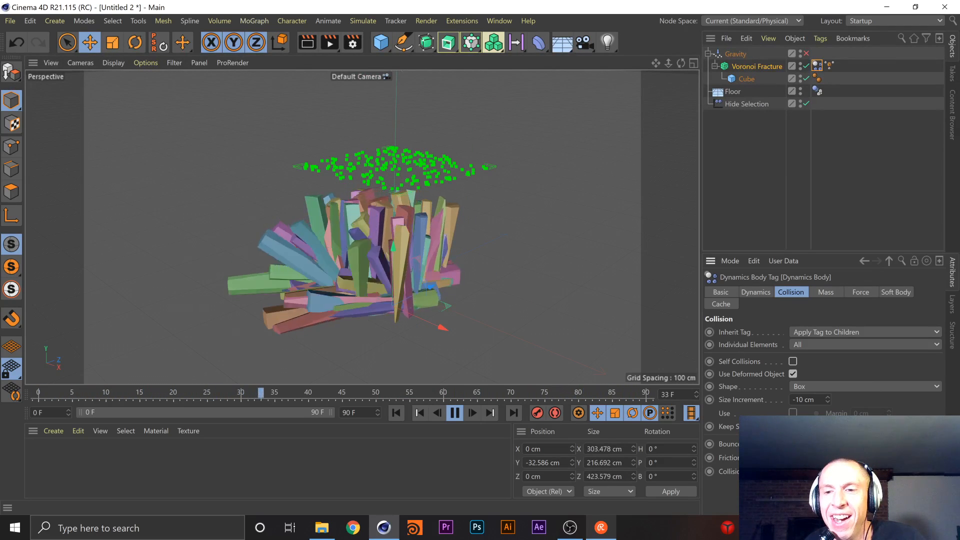
pyautogui.click(792, 374)
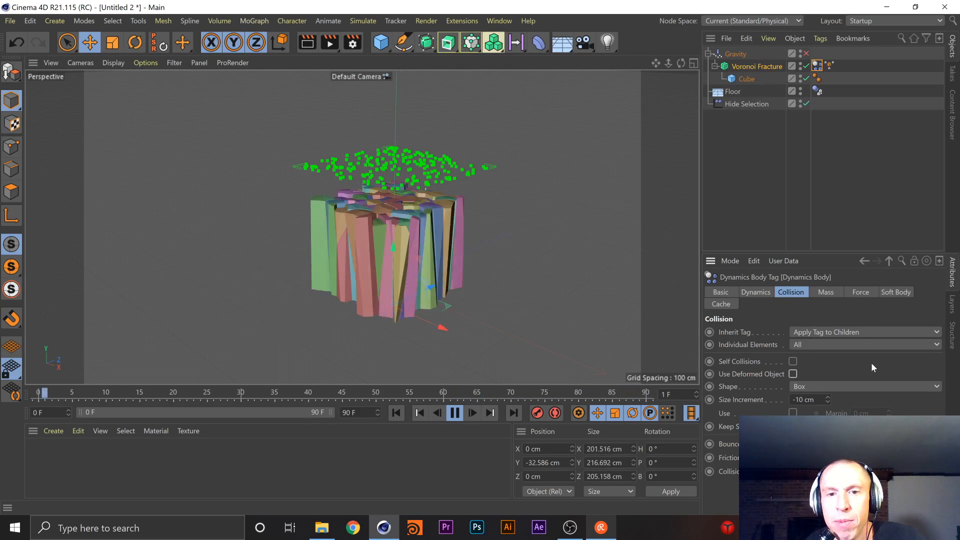
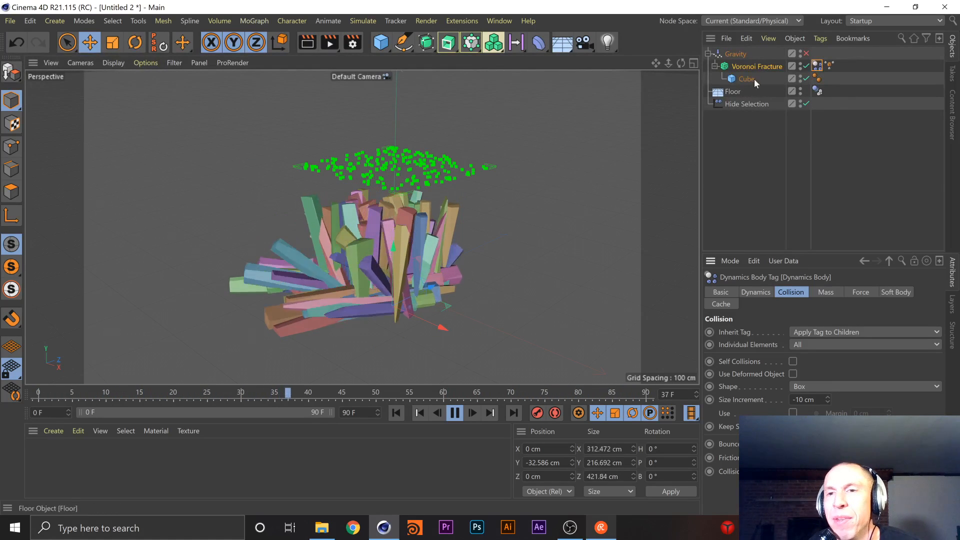
# Re-enable the Gravity object with an Acceleration of 5 cm in Aerodynamics Wind mode
pyautogui.click(805, 53)
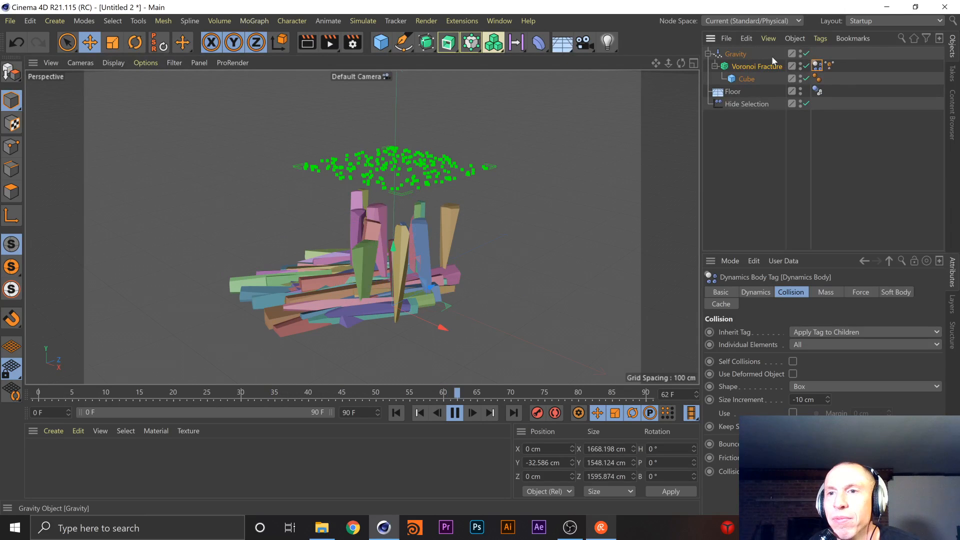
pyautogui.click(730, 54)
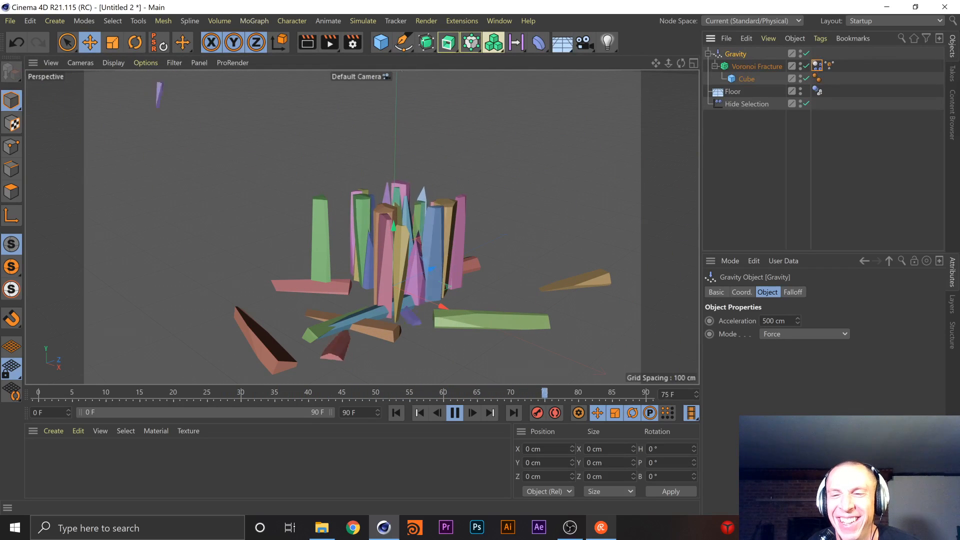
pyautogui.write('5')
pyautogui.press('Return')
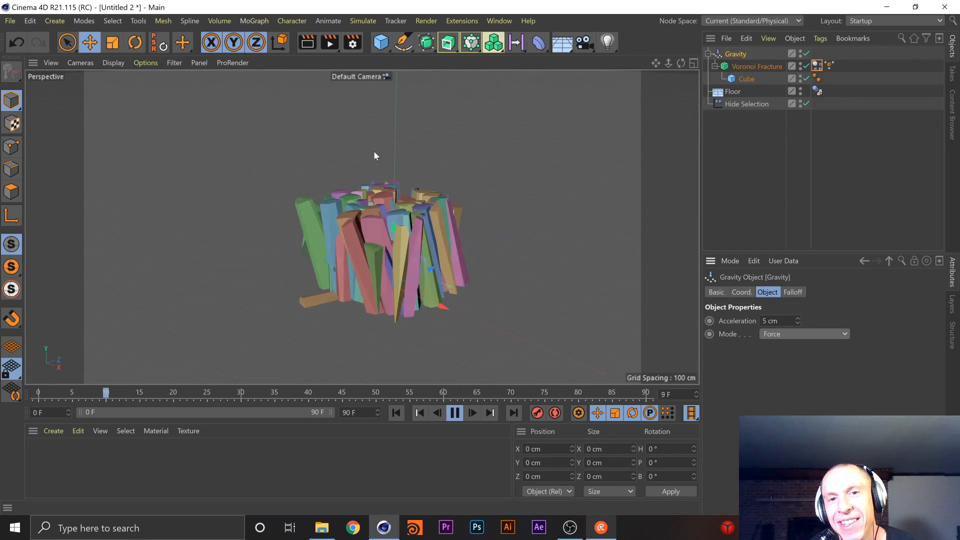
pyautogui.click(834, 332)
pyautogui.click(830, 371)
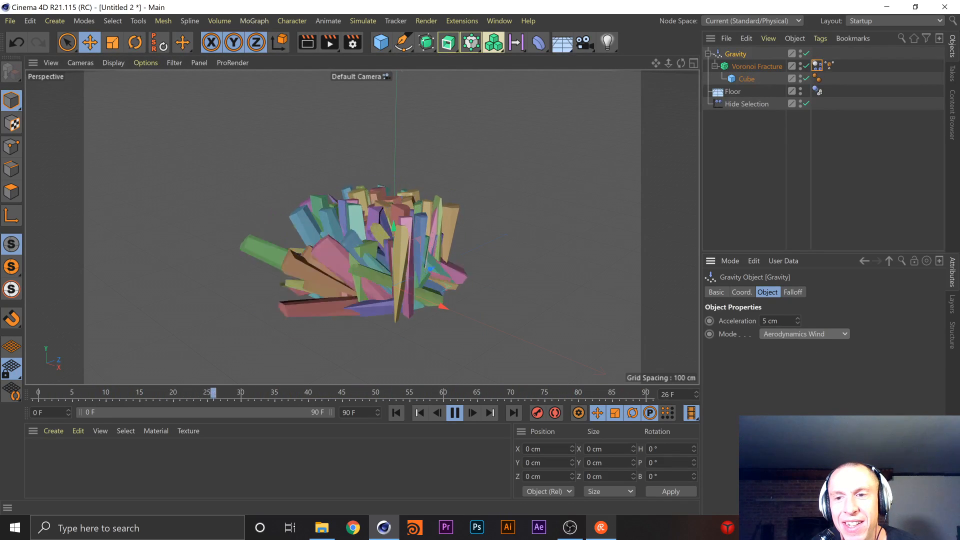
# Add a Linear Field to Gravity's falloff and move it to about X -33 cm and Y 124 cm
pyautogui.click(788, 291)
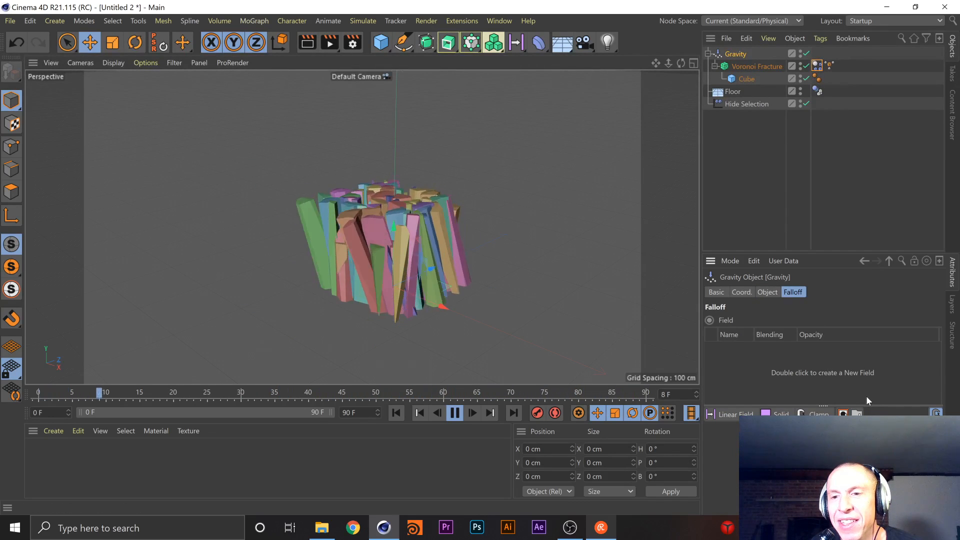
pyautogui.click(716, 415)
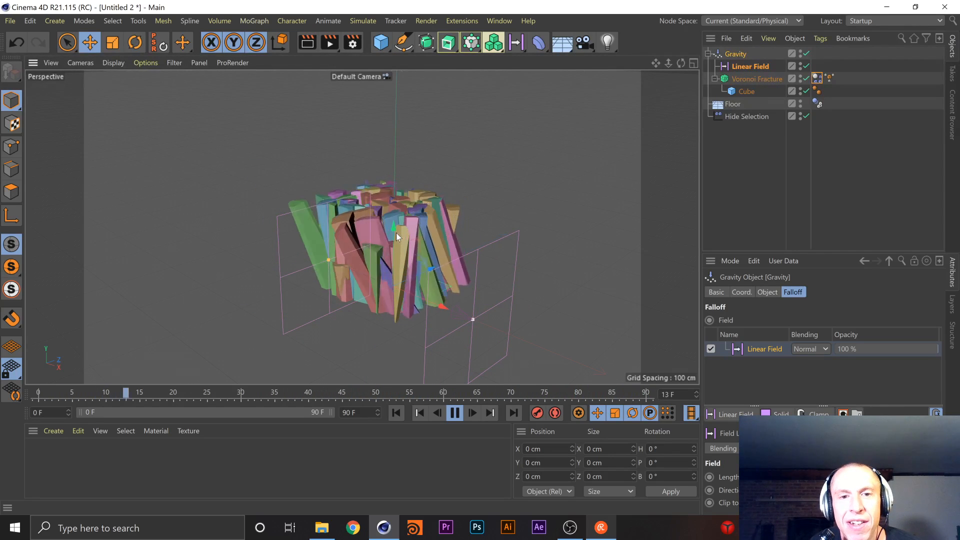
pyautogui.moveTo(392, 228); pyautogui.dragTo(399, 145)
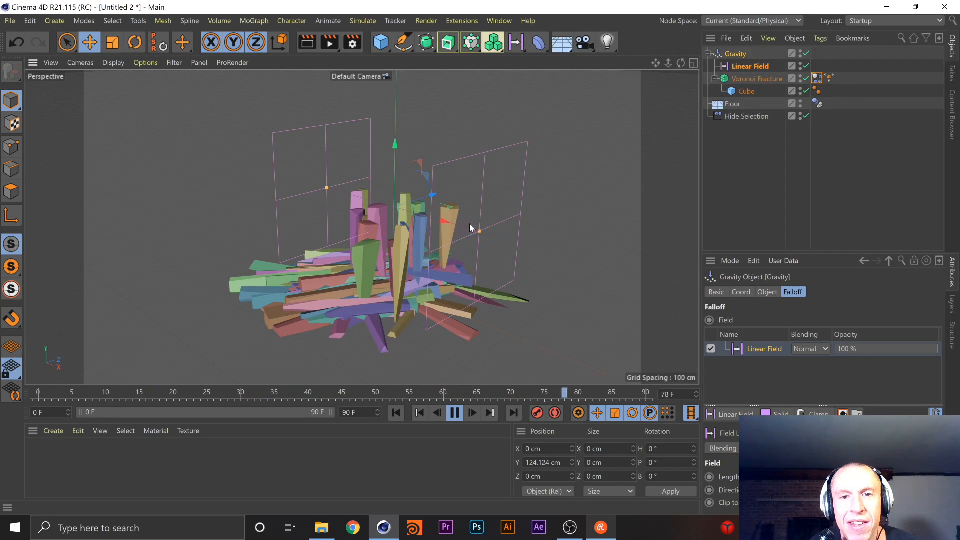
pyautogui.moveTo(440, 220); pyautogui.dragTo(419, 223)
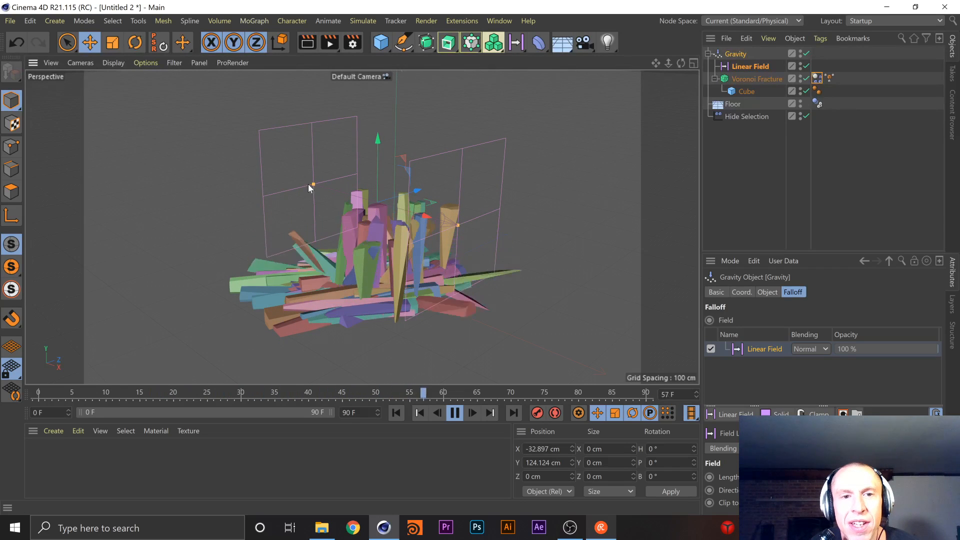
# Shorten the Linear Field's span in the viewport and turn its direction to the vertical Y axis
pyautogui.moveTo(313, 185); pyautogui.dragTo(352, 221)
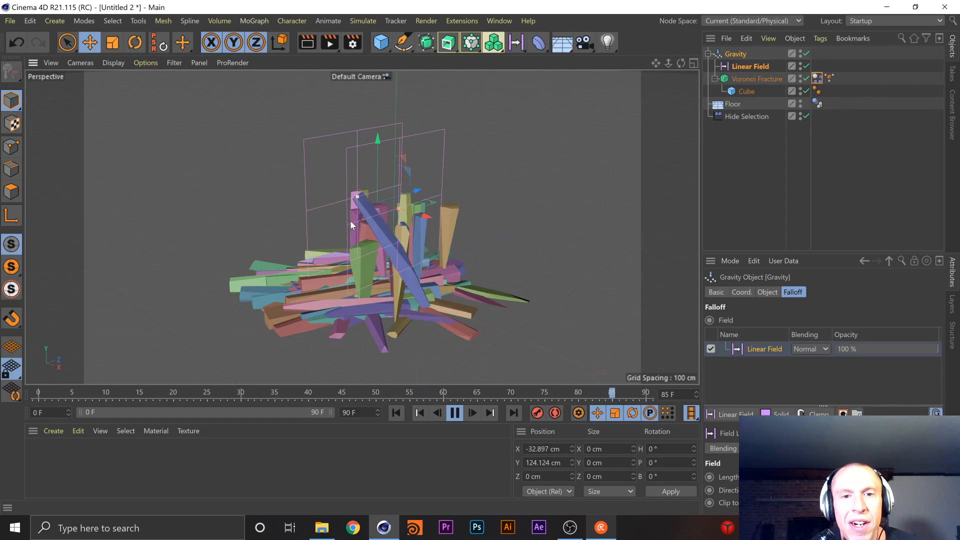
pyautogui.moveTo(367, 247); pyautogui.dragTo(338, 201)
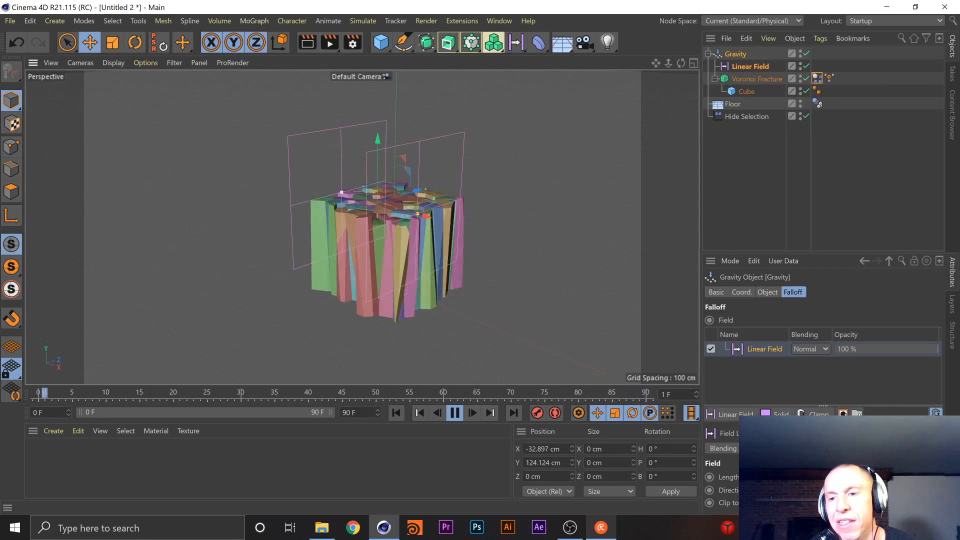
pyautogui.click(851, 490)
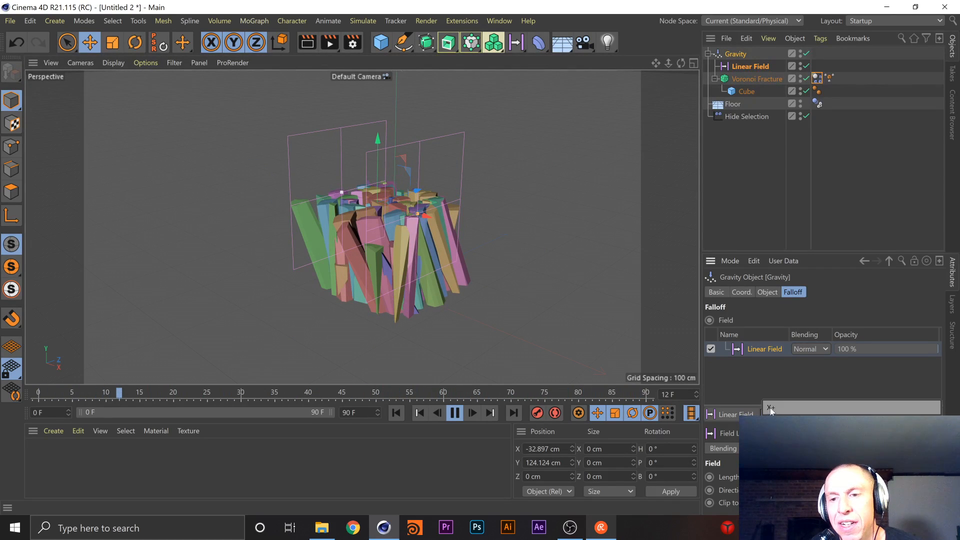
pyautogui.click(850, 433)
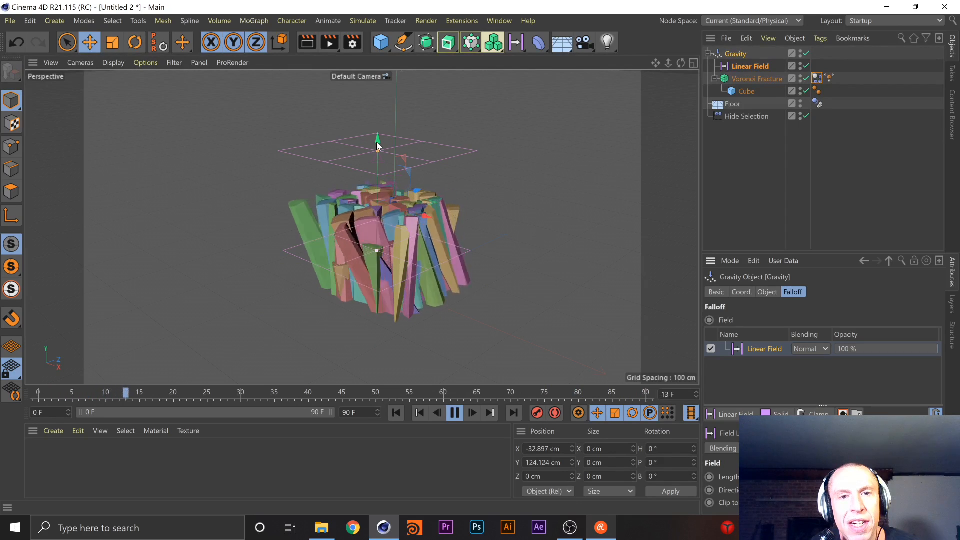
# Lower the Linear Field to about Y 46 cm and set its blending to Screen
pyautogui.moveTo(376, 141); pyautogui.dragTo(393, 193)
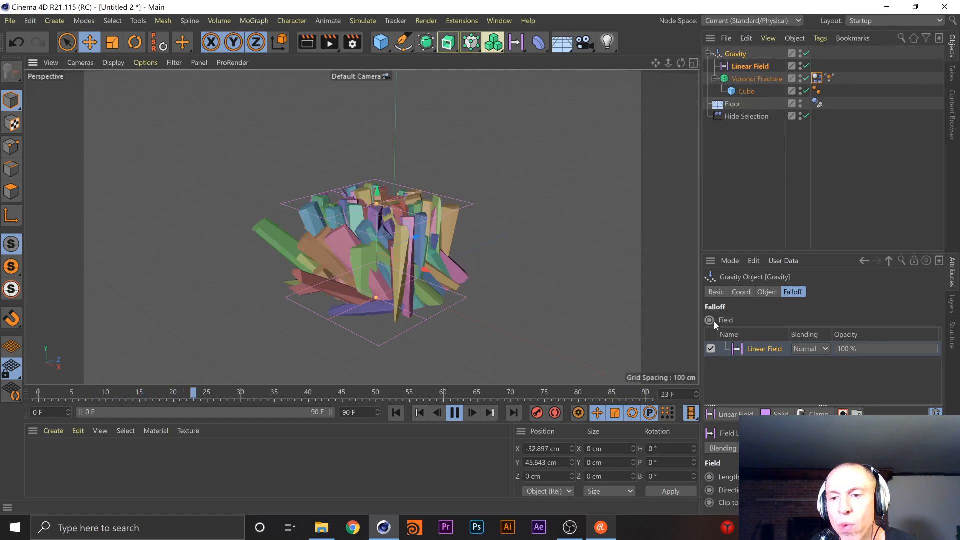
pyautogui.click(810, 349)
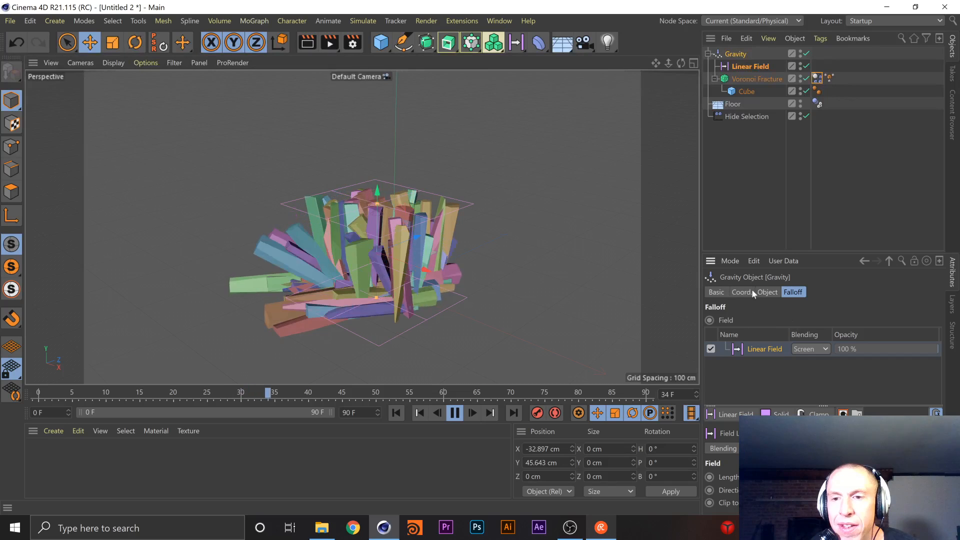
# Bring up the Voronoi Fracture's Selections settings and widen the attributes area to show all the options
pyautogui.click(746, 79)
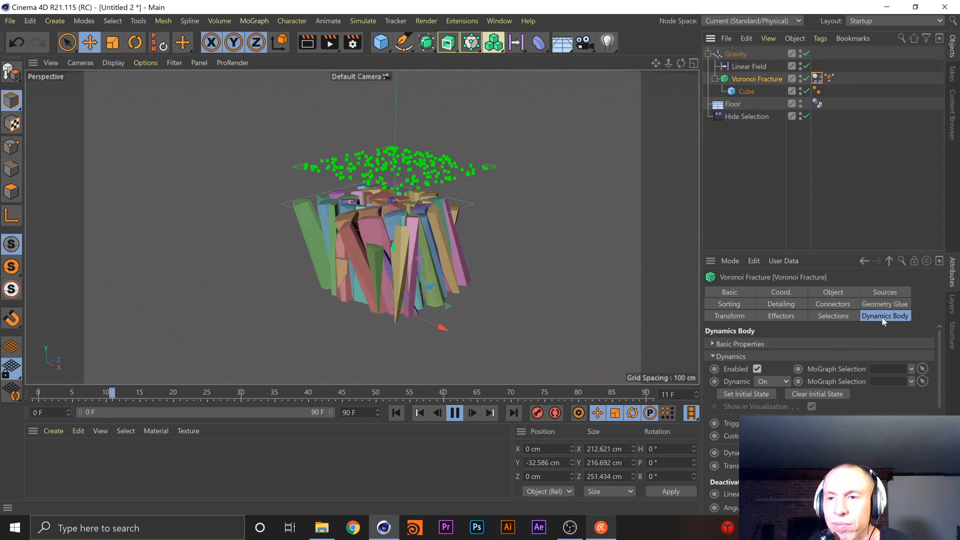
pyautogui.click(847, 316)
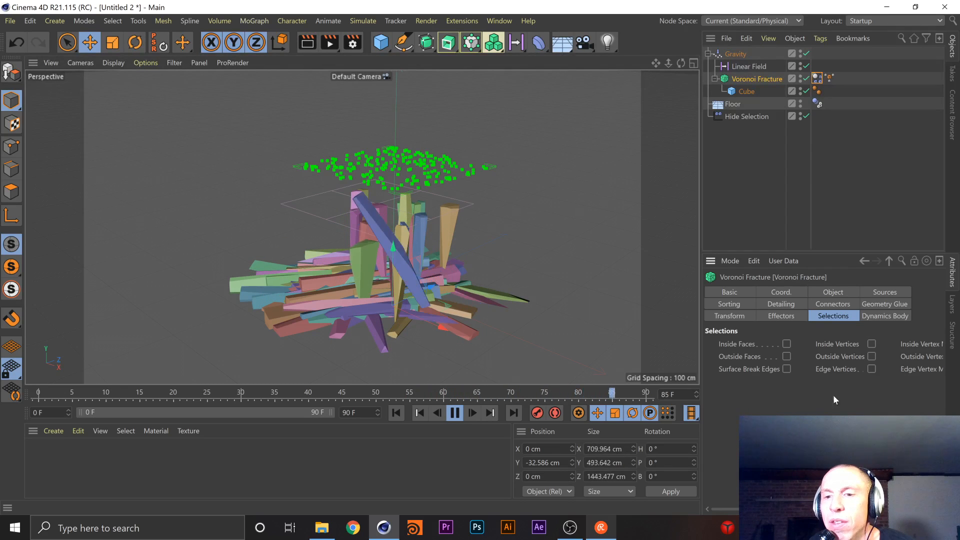
pyautogui.moveTo(701, 343); pyautogui.dragTo(555, 333)
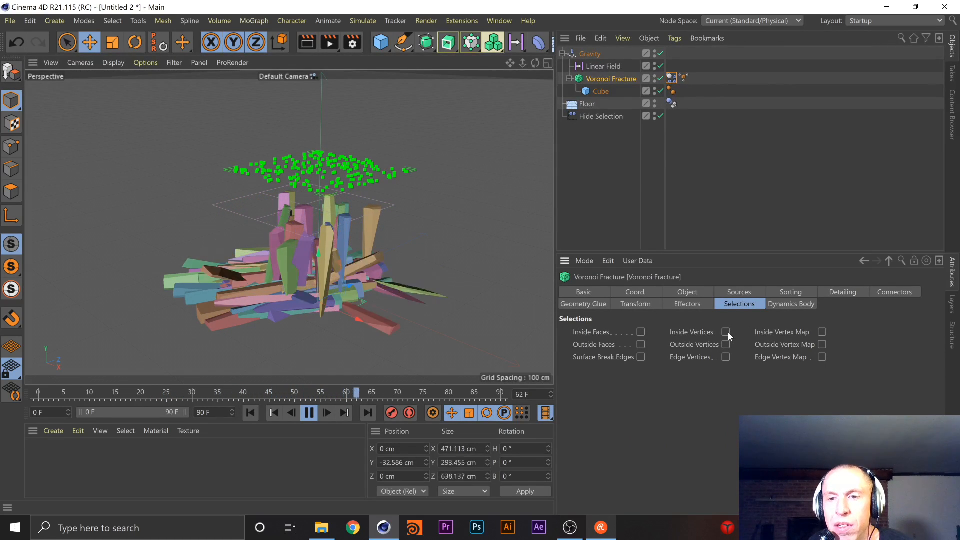
# Try the Voronoi Fracture's face, break edge, vertex and vertex map selections, and turn them all off again
pyautogui.click(639, 333)
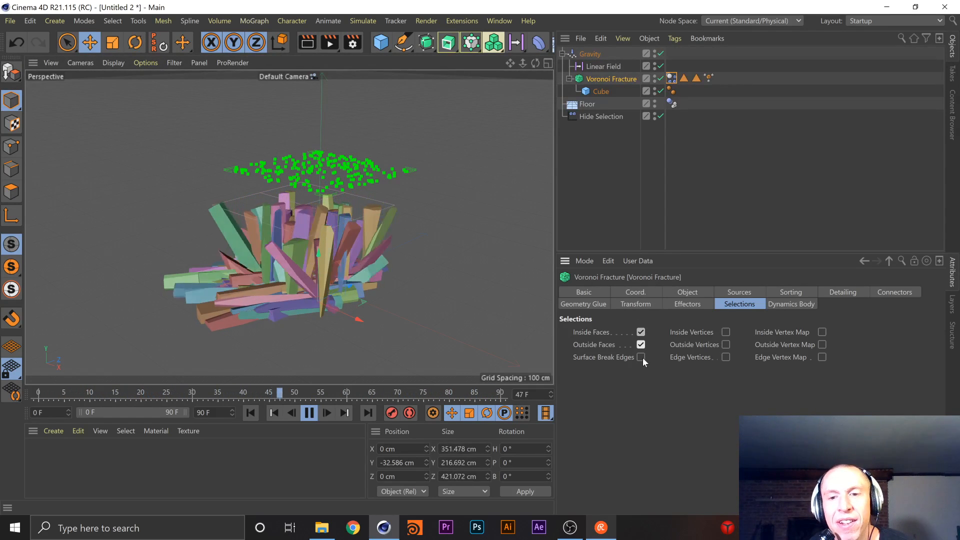
pyautogui.click(641, 356)
pyautogui.click(725, 344)
pyautogui.click(726, 332)
pyautogui.click(822, 332)
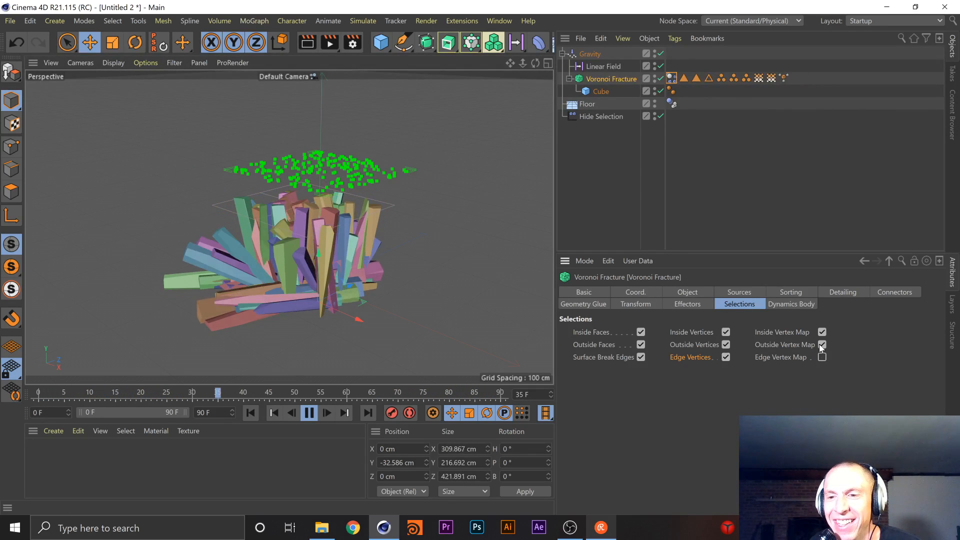
pyautogui.click(726, 332)
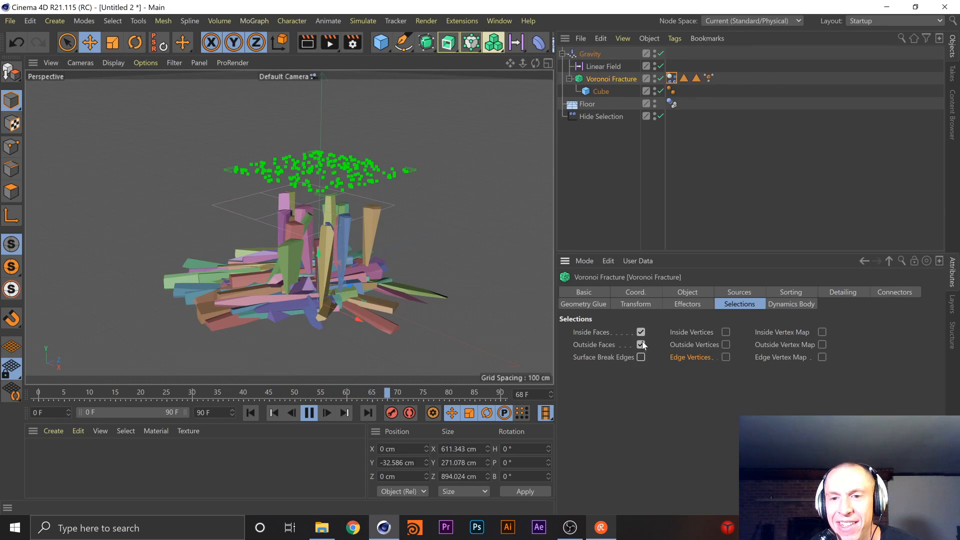
# Look over the Voronoi Fracture's Effectors and Transform settings, then try Enable Geometry Glue and switch it back off
pyautogui.click(688, 304)
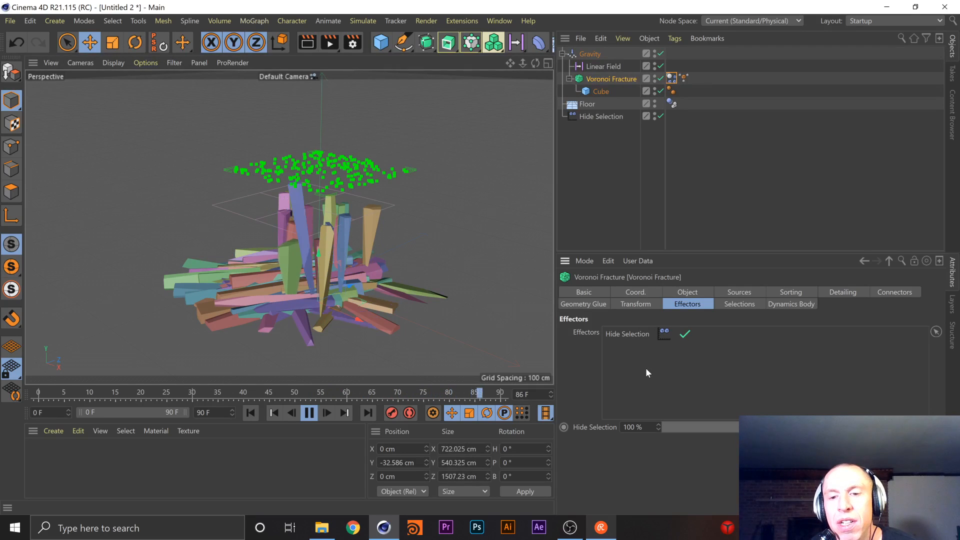
pyautogui.click(634, 306)
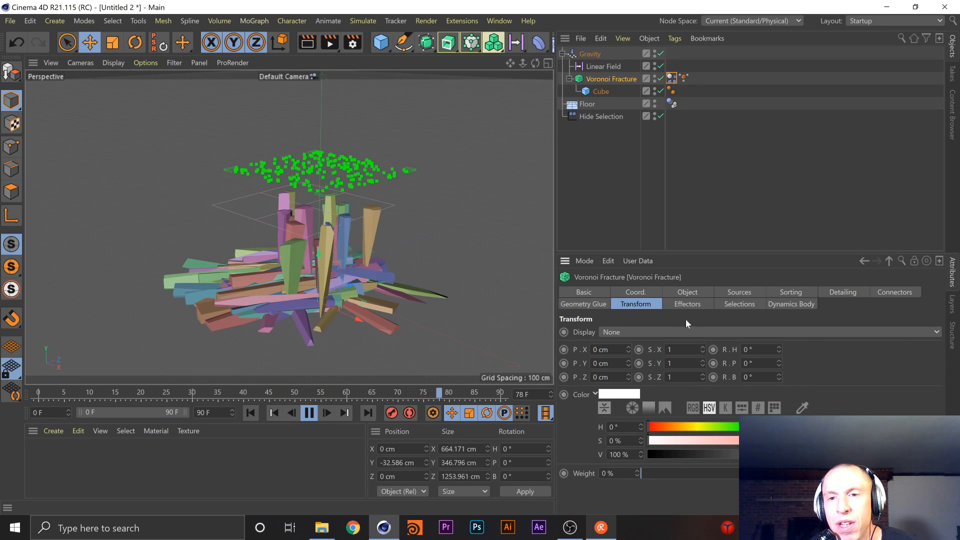
pyautogui.click(604, 304)
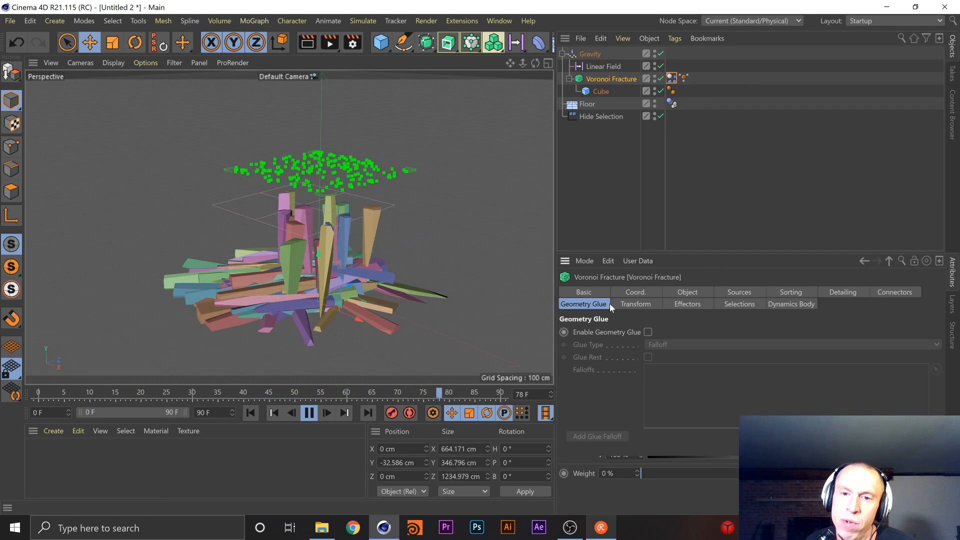
pyautogui.click(647, 332)
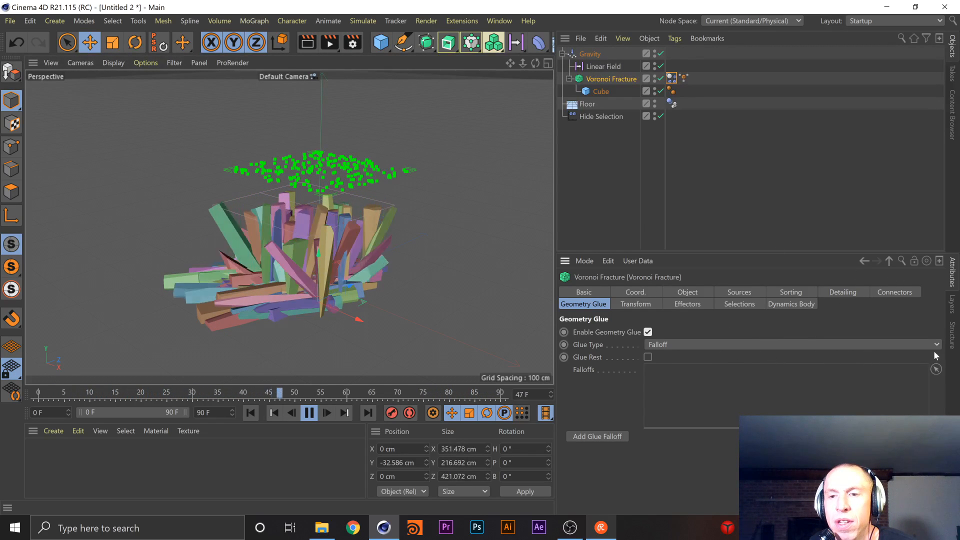
pyautogui.click(647, 332)
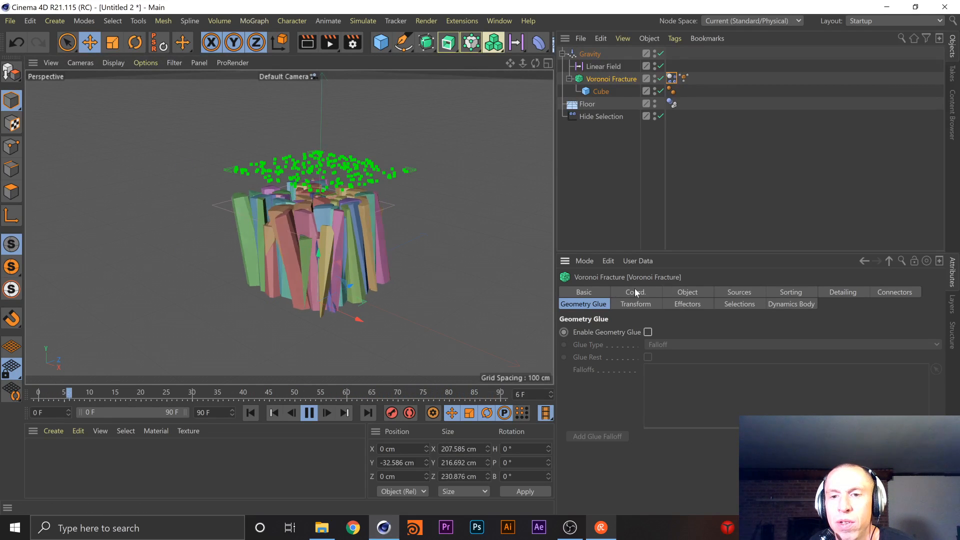
# Review the Voronoi Fracture's Object, Sorting, Detailing and Sources settings, including the properties of the second point generator
pyautogui.click(709, 292)
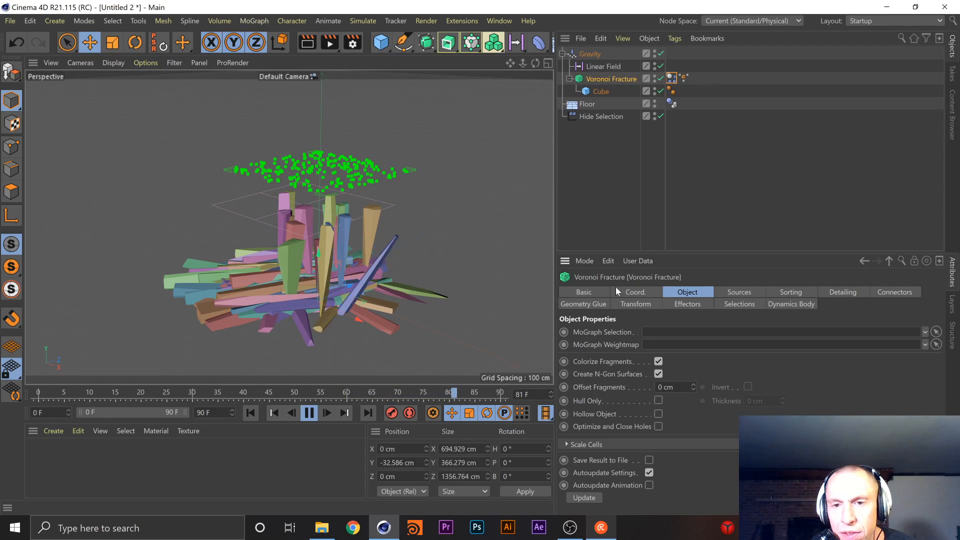
pyautogui.click(738, 292)
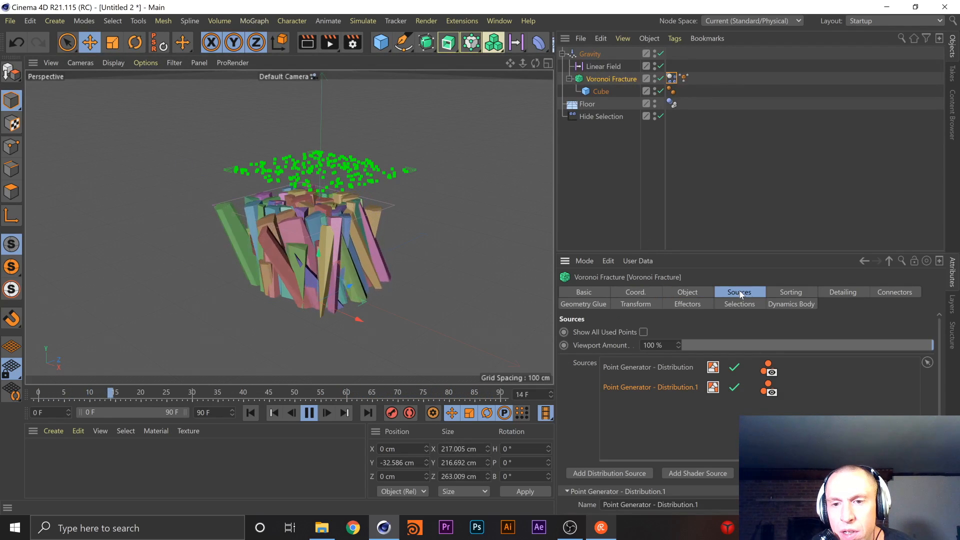
pyautogui.click(776, 292)
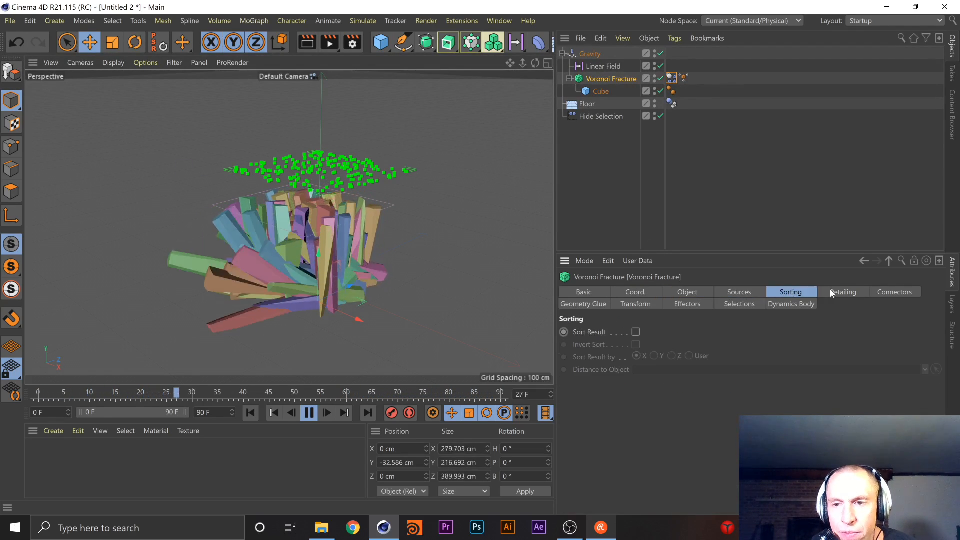
pyautogui.click(856, 295)
pyautogui.click(780, 293)
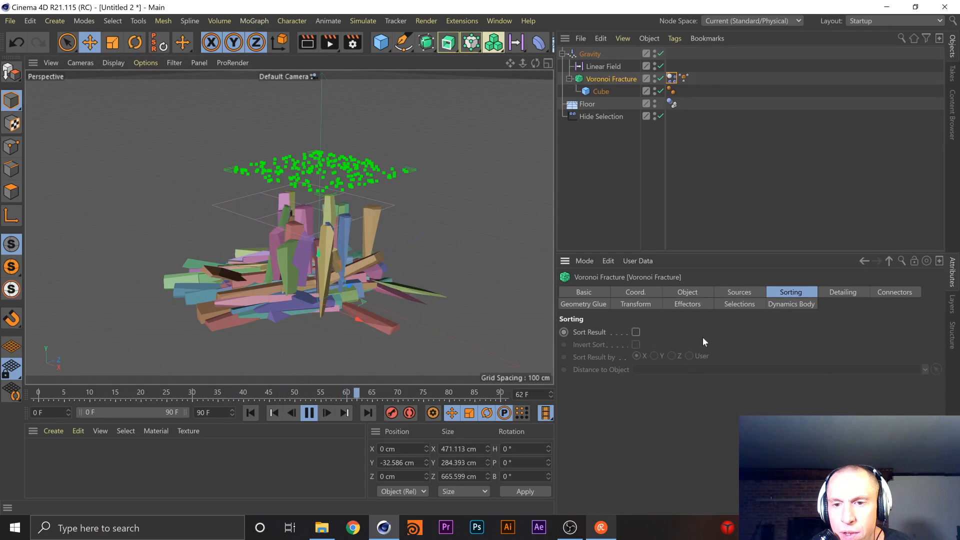
pyautogui.click(747, 292)
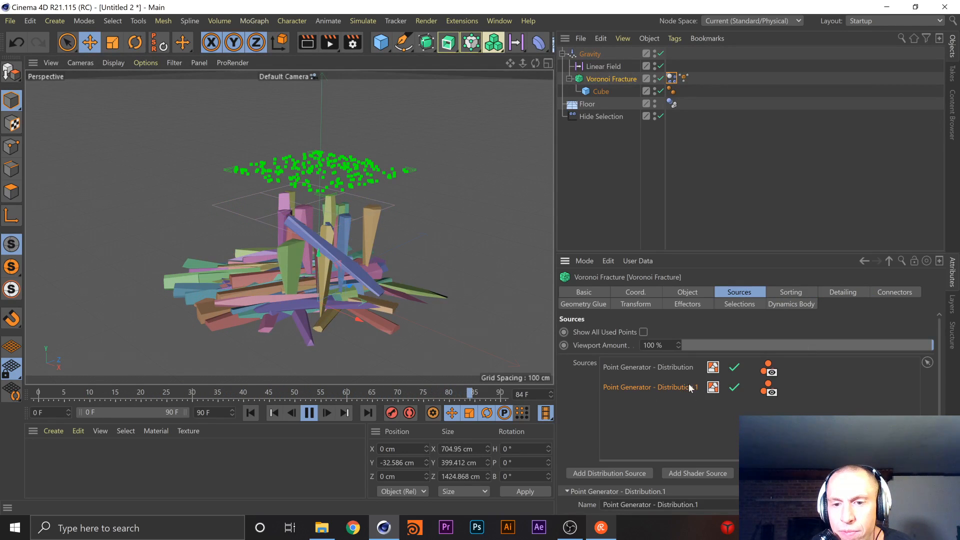
pyautogui.moveTo(940, 389); pyautogui.dragTo(940, 462)
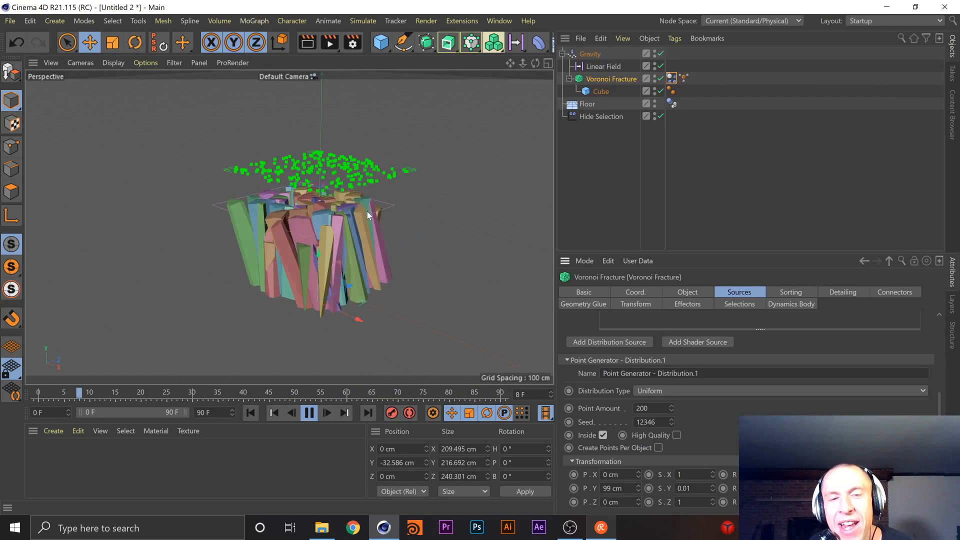
# Try Compound Collision Shape as the Inherit Tag of the Voronoi Fracture's Dynamics Body tag, and set it to None
pyautogui.click(671, 78)
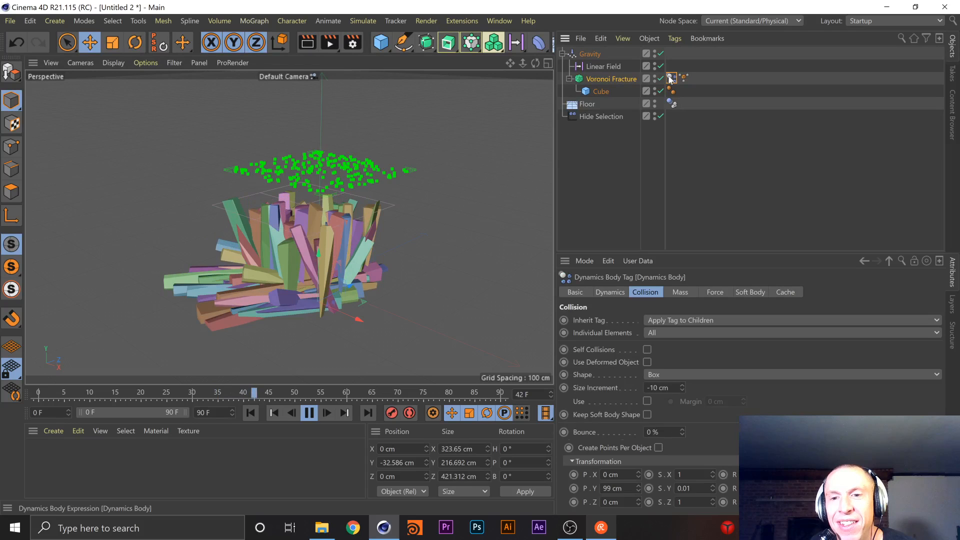
pyautogui.click(701, 320)
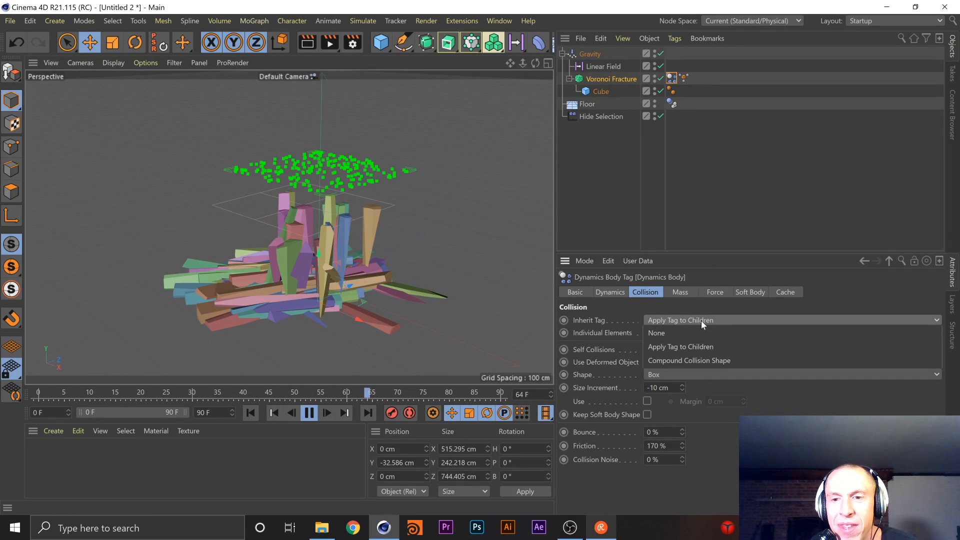
pyautogui.click(705, 360)
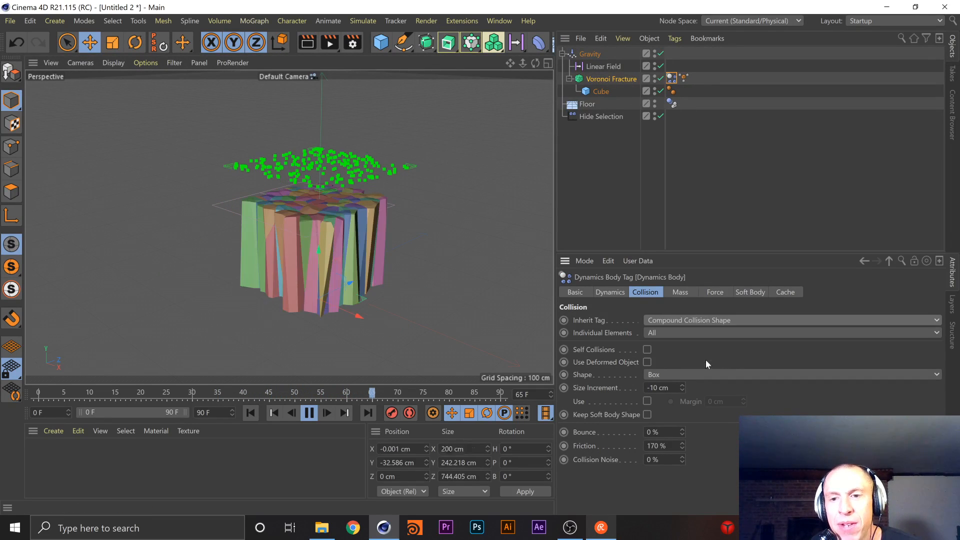
pyautogui.click(701, 319)
pyautogui.click(694, 333)
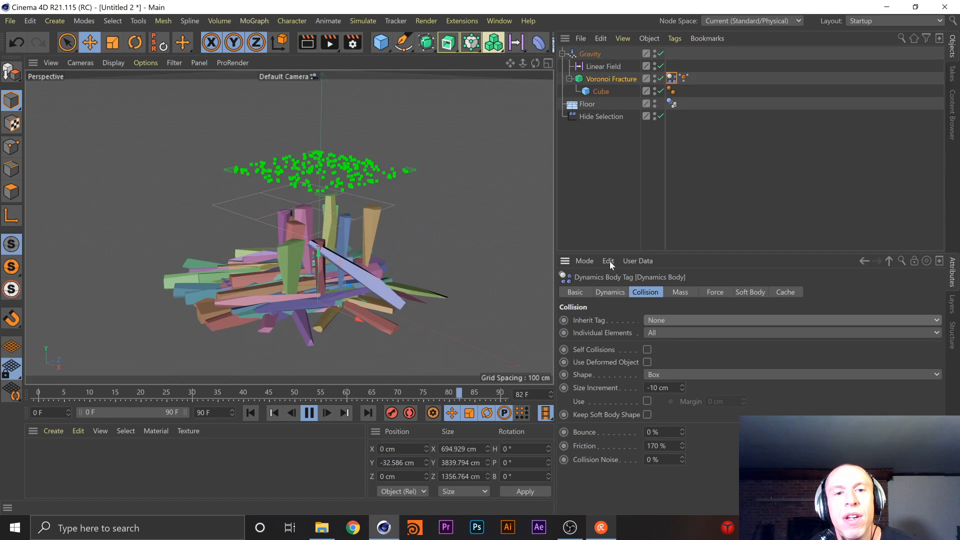
# Try Second Level for Individual Elements on the Voronoi Fracture's Dynamics Body tag and set its Size Increment to -14 cm
pyautogui.click(695, 335)
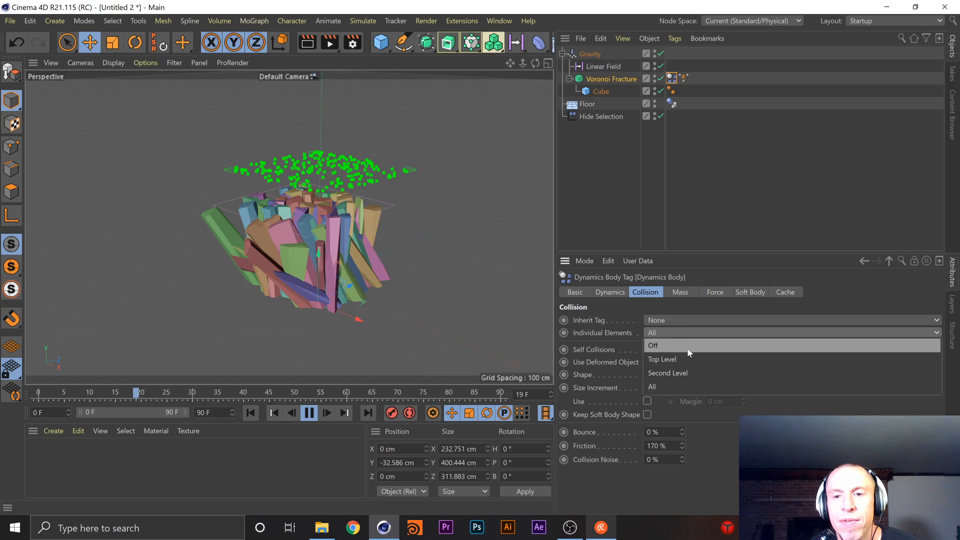
pyautogui.click(688, 372)
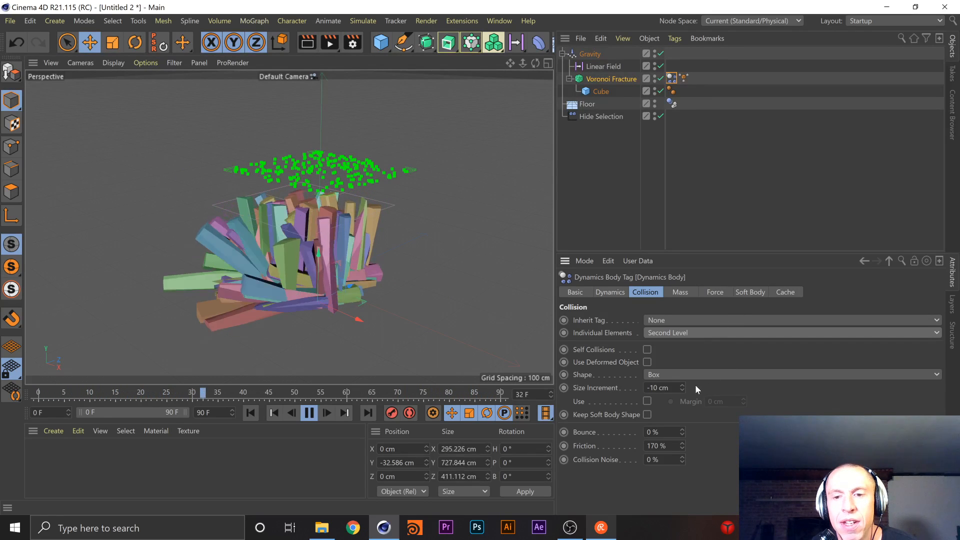
pyautogui.moveTo(682, 389); pyautogui.dragTo(682, 379)
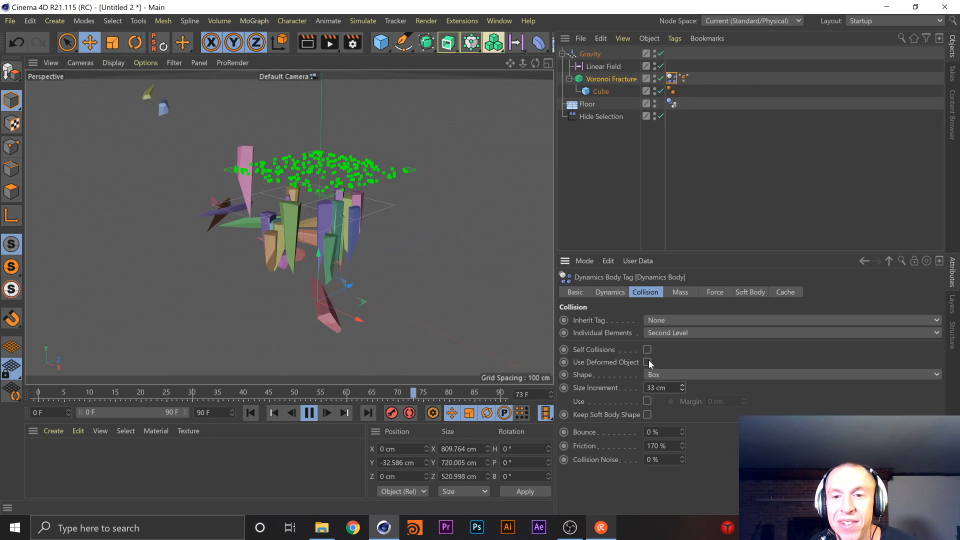
# Try Keep Soft Body Shape on the fracture's Dynamics Body tag, turn it off again, and raise Collision Noise to 8.7 %
pyautogui.click(648, 414)
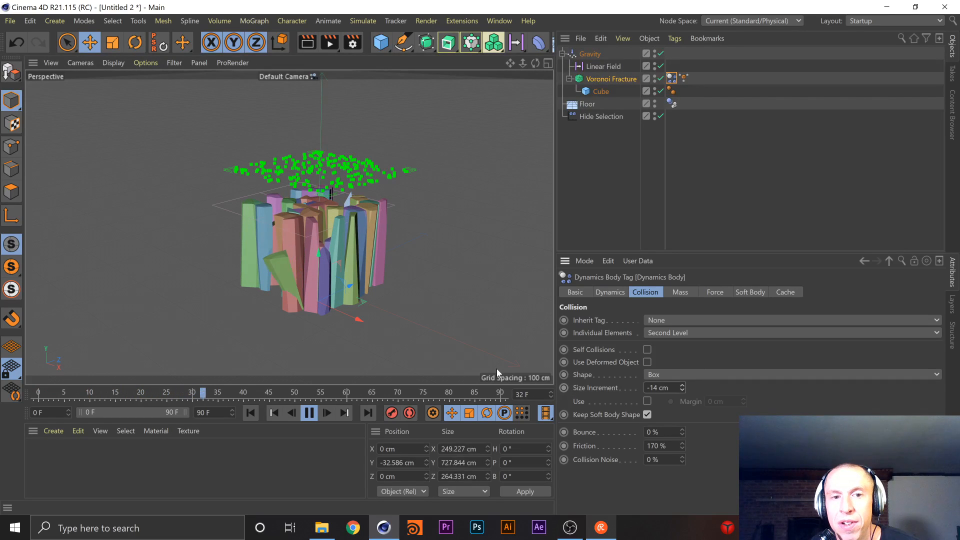
pyautogui.click(647, 414)
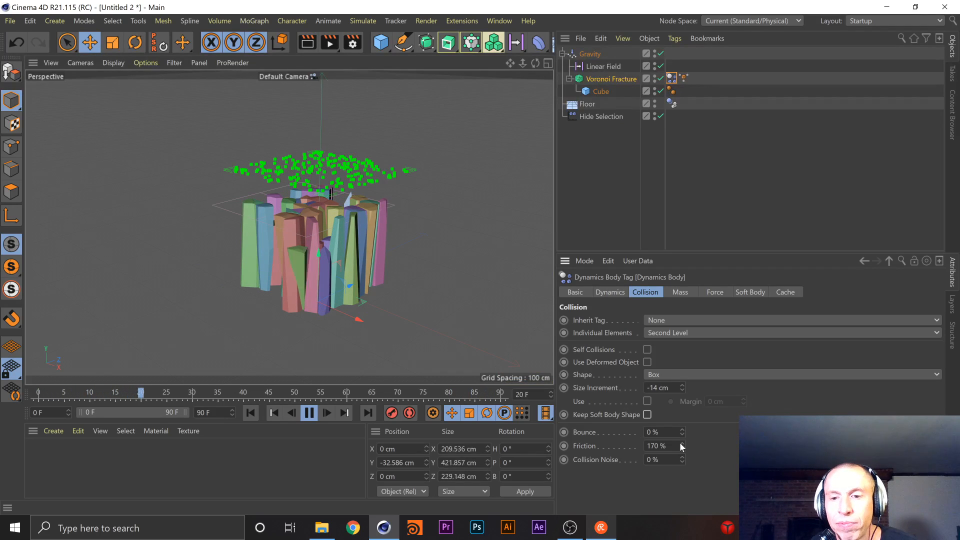
pyautogui.moveTo(682, 460); pyautogui.dragTo(665, 393)
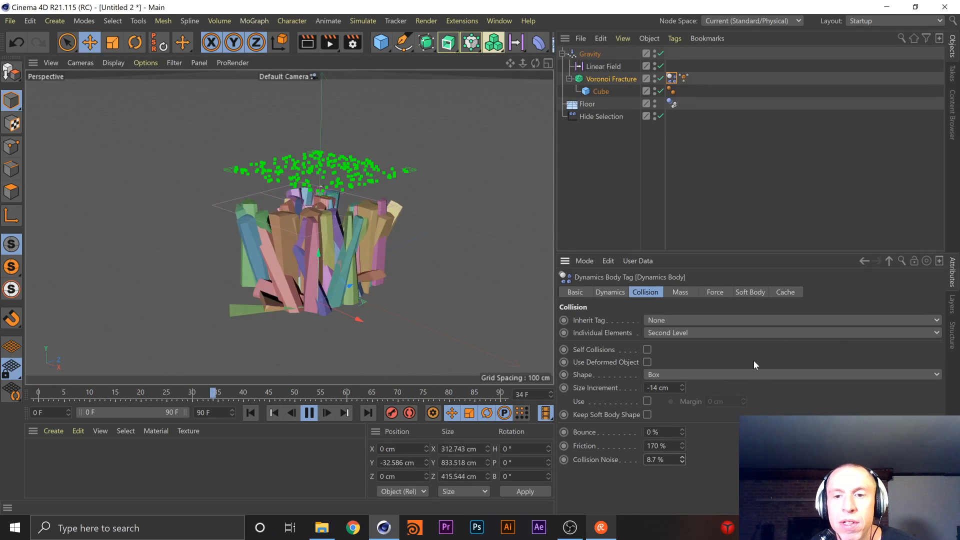
# Try Off for the Individual Elements option of the fracture's Dynamics Body tag, and set it to All
pyautogui.click(743, 333)
pyautogui.click(700, 344)
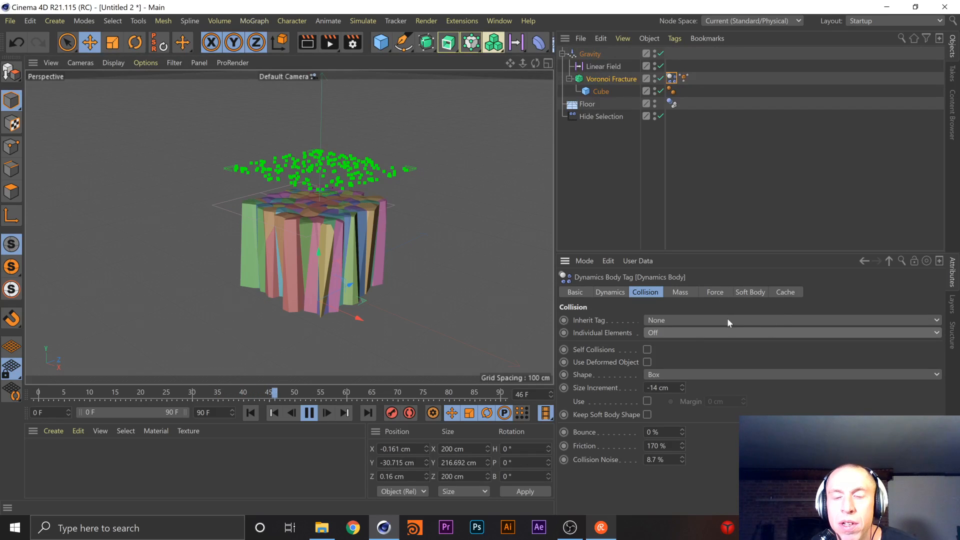
pyautogui.click(727, 333)
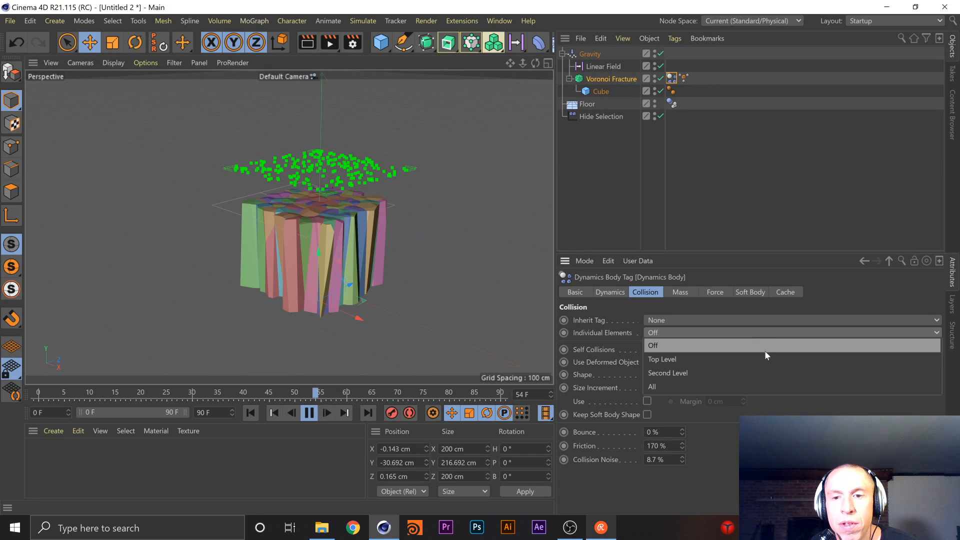
pyautogui.click(682, 383)
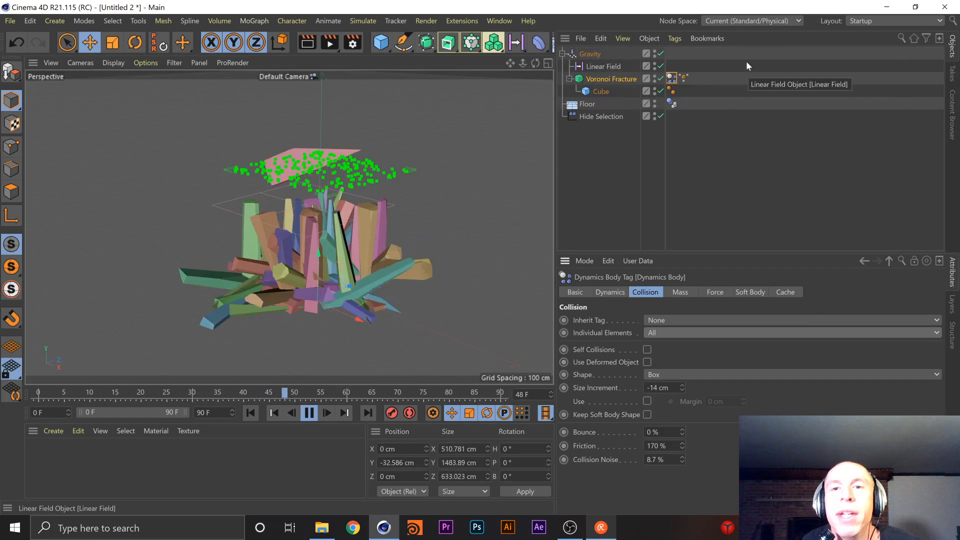
# Disable Gravity, and on the Floor's Dynamics Body tag turn off Keep Soft Body Shape and set Bounce to 0 %
pyautogui.click(660, 53)
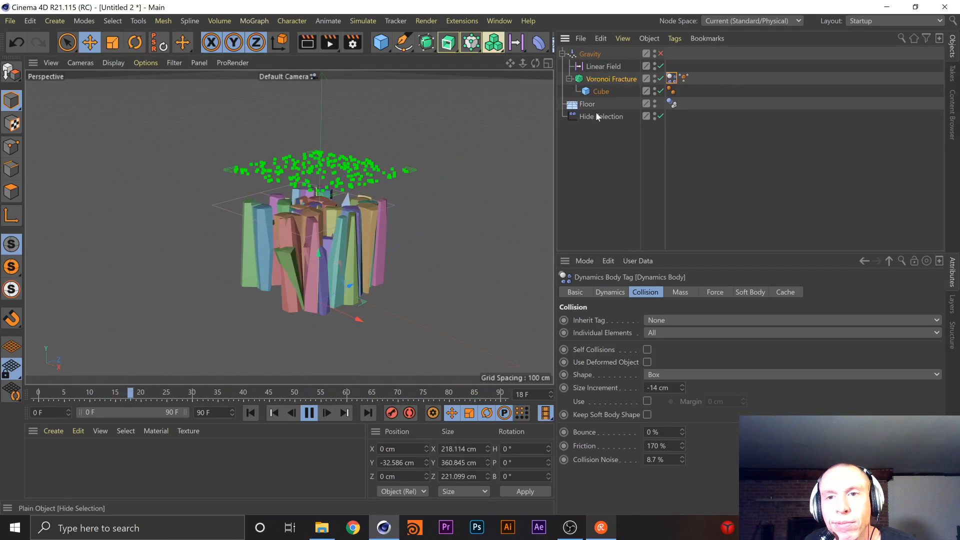
pyautogui.click(671, 103)
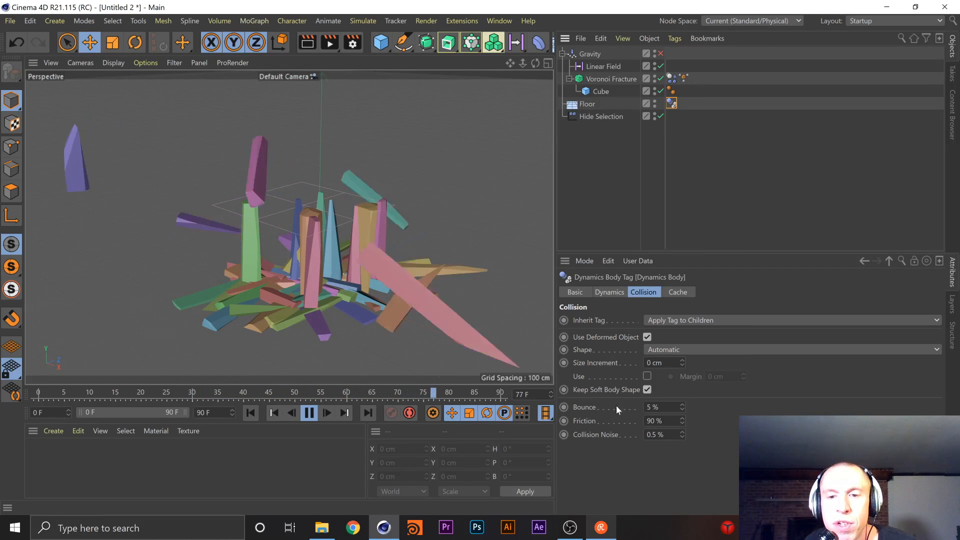
pyautogui.click(647, 390)
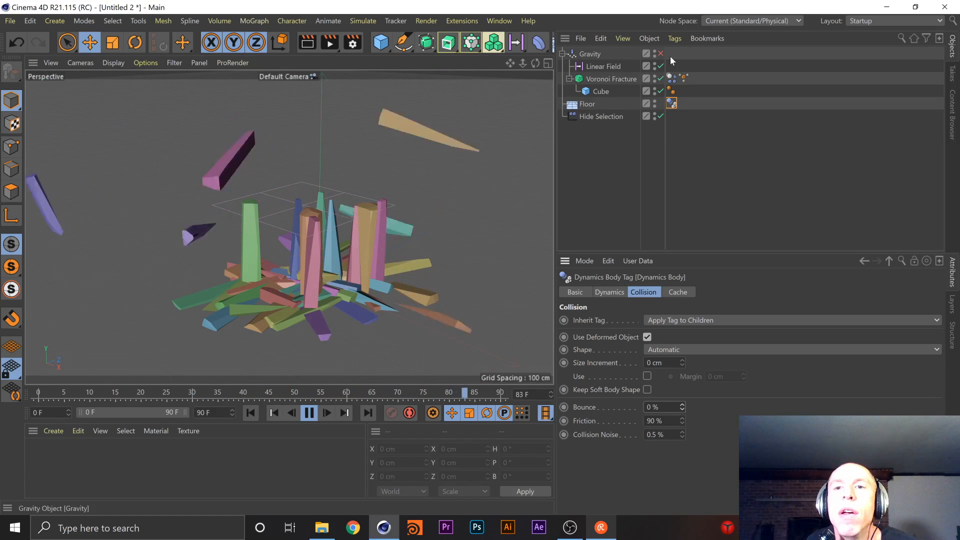
# Set Collision Noise to 0 % on the Voronoi Fracture's Dynamics Body tag
pyautogui.click(617, 79)
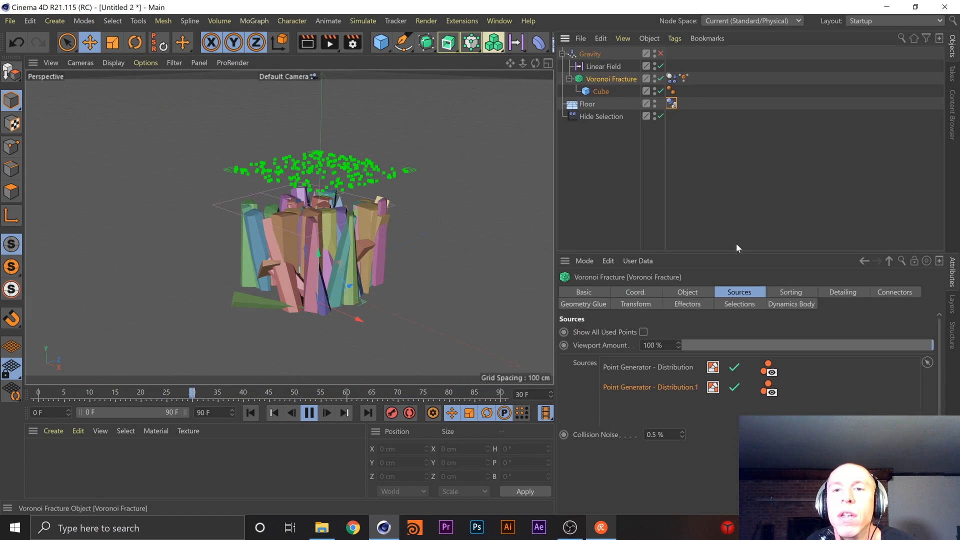
pyautogui.click(671, 78)
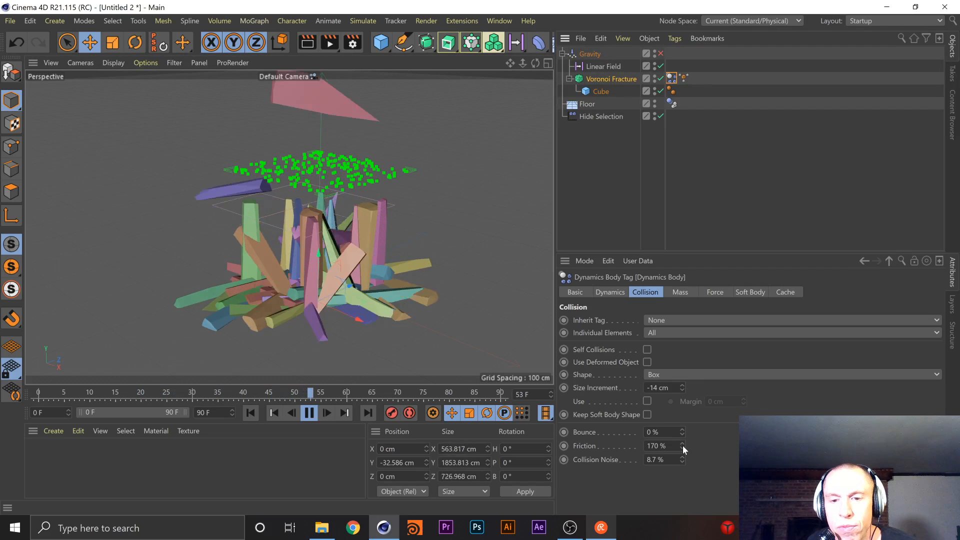
pyautogui.moveTo(682, 456); pyautogui.dragTo(690, 463)
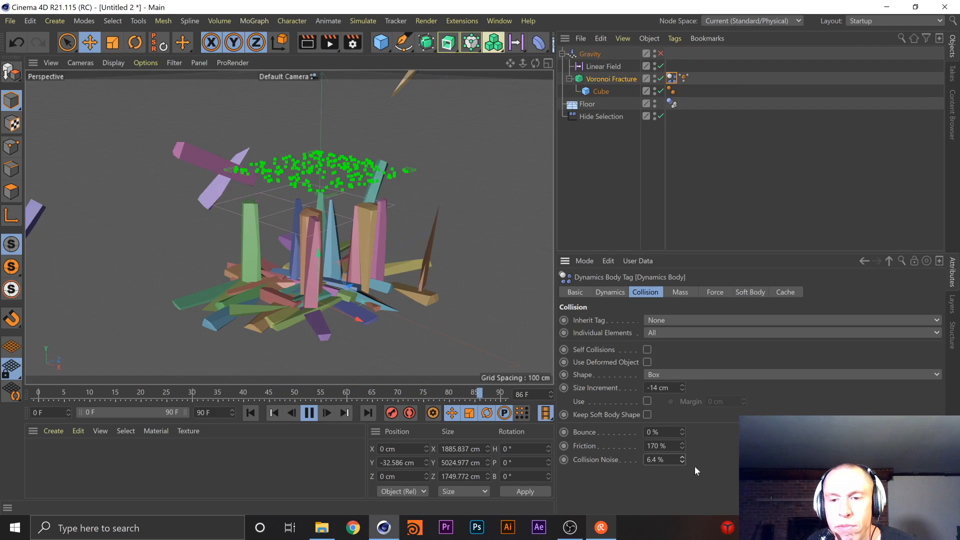
pyautogui.write('0')
pyautogui.press('Return')
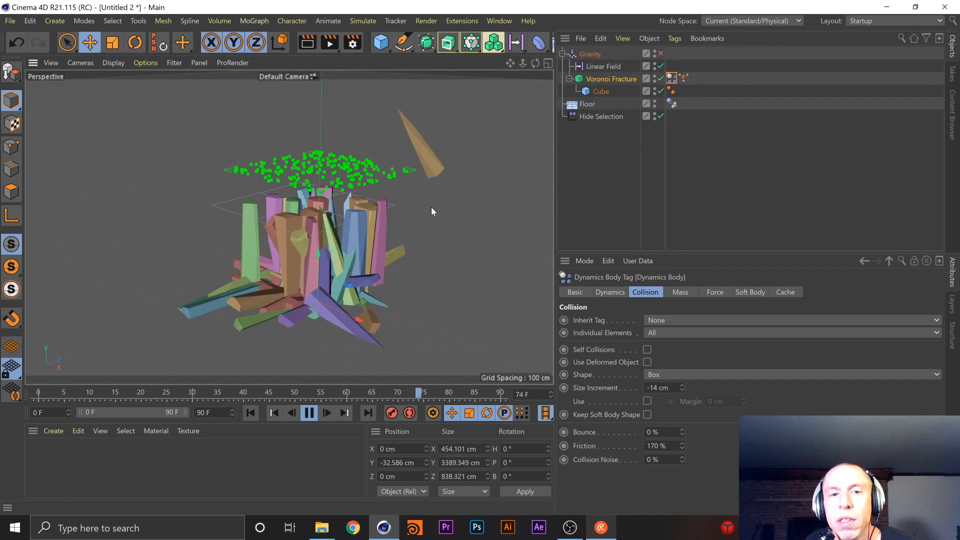
pyautogui.scroll(3, 423, 216)
pyautogui.scroll(2, 395, 243)
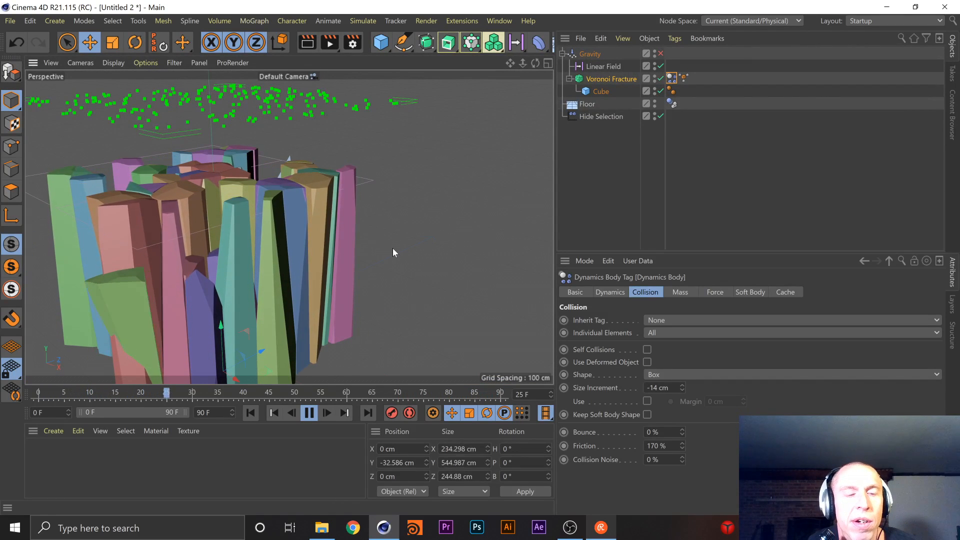
pyautogui.scroll(-4, 393, 252)
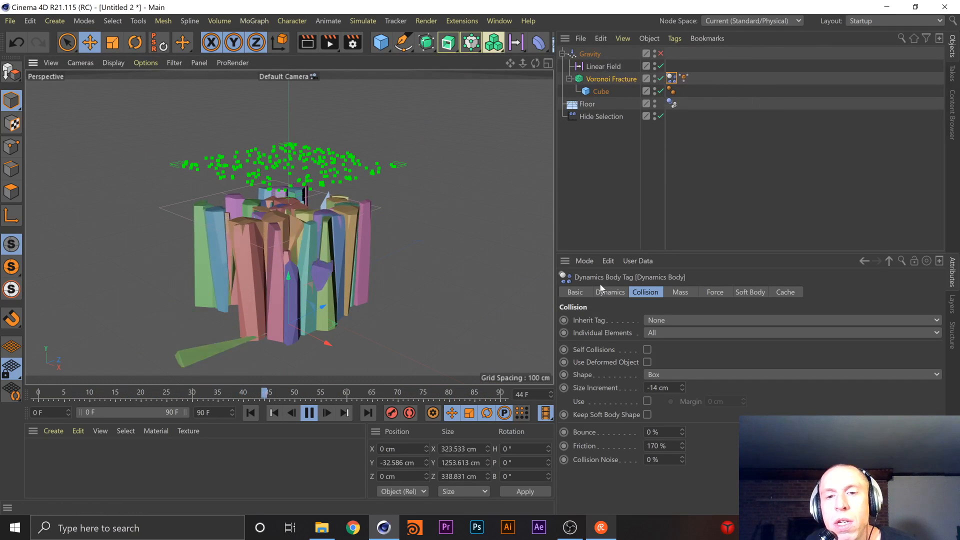
pyautogui.click(592, 54)
pyautogui.press('Delete')
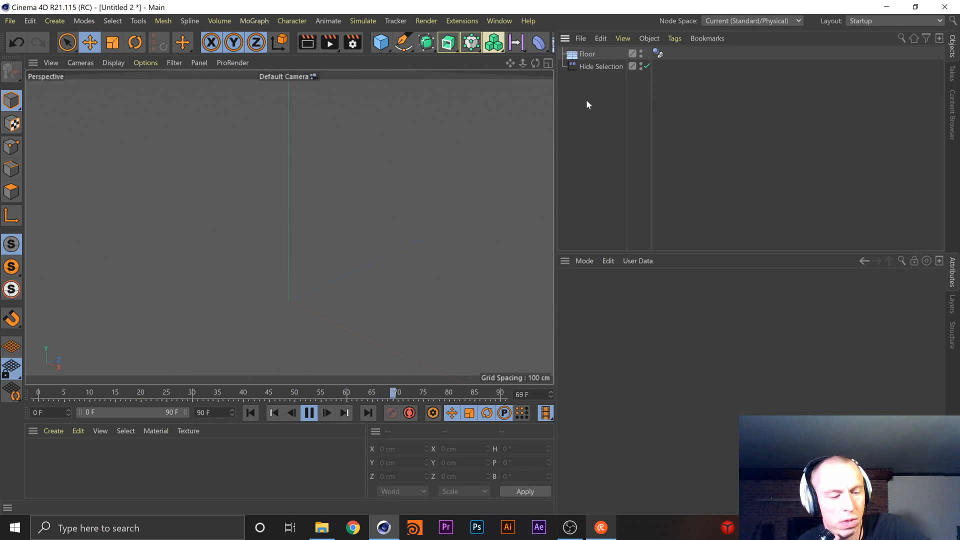
pyautogui.hotkey('ctrl', 'z')
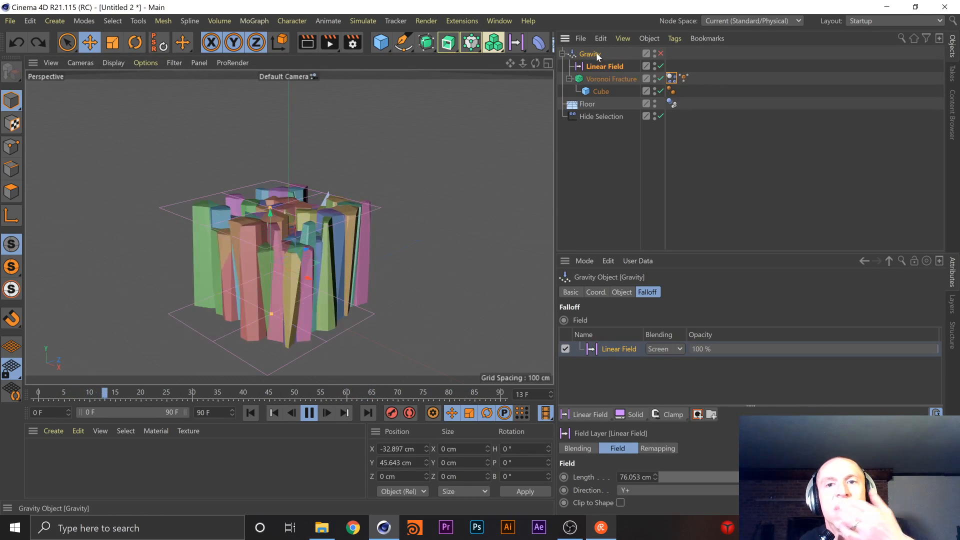
# Remove Gravity and its Linear Field from the scene, keeping the Voronoi Fracture with its Cube as a top-level object
pyautogui.moveTo(596, 67); pyautogui.dragTo(601, 165)
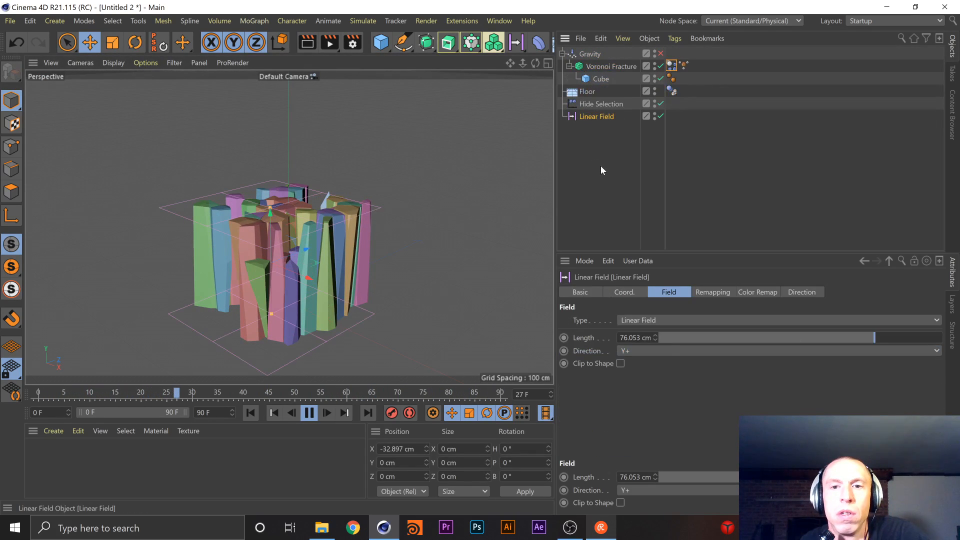
pyautogui.press('Delete')
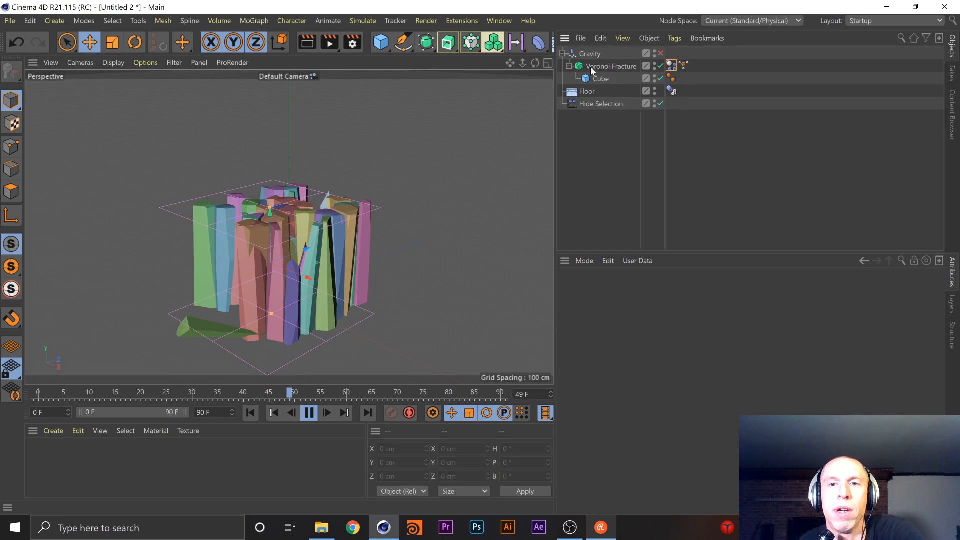
pyautogui.click(592, 66)
pyautogui.moveTo(592, 67); pyautogui.dragTo(600, 167)
pyautogui.click(596, 53)
pyautogui.press('Delete')
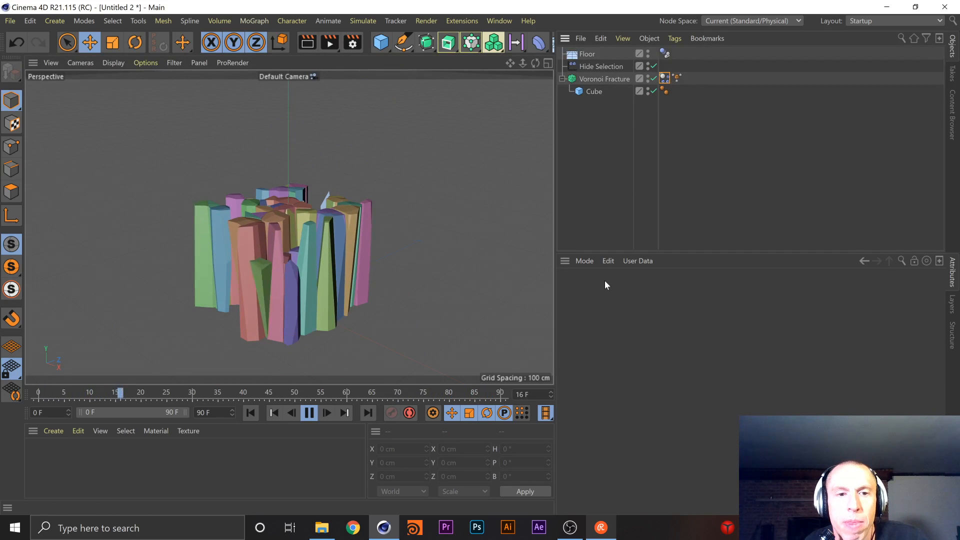
# Delete the Dynamics Body tags from the Voronoi Fracture and the Floor, and stop the playback
pyautogui.scroll(5, 388, 275)
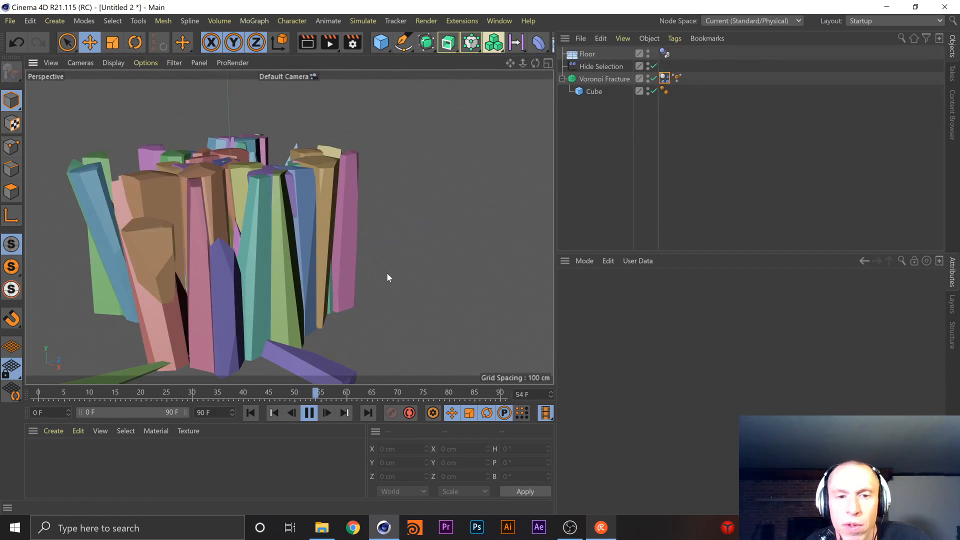
pyautogui.click(663, 80)
pyautogui.press('Delete')
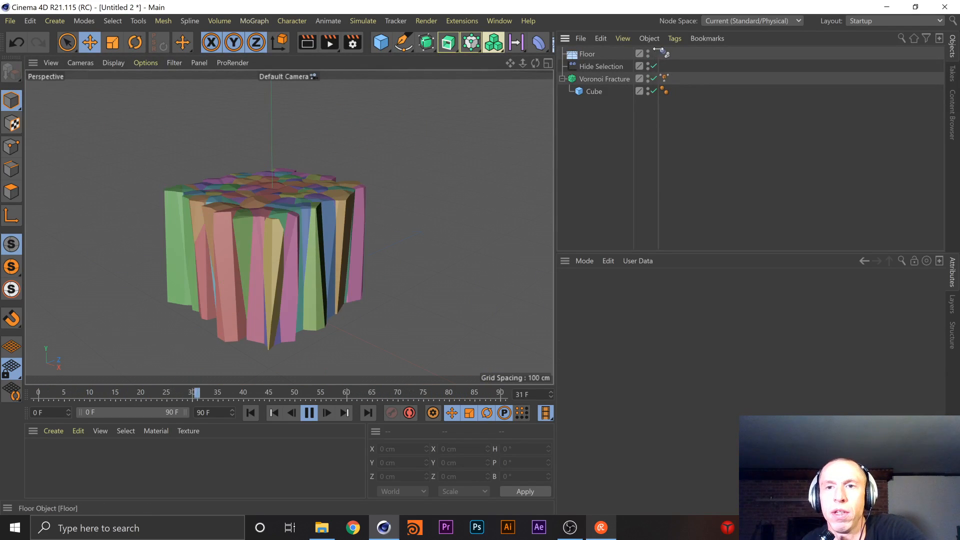
pyautogui.click(667, 51)
pyautogui.press('Delete')
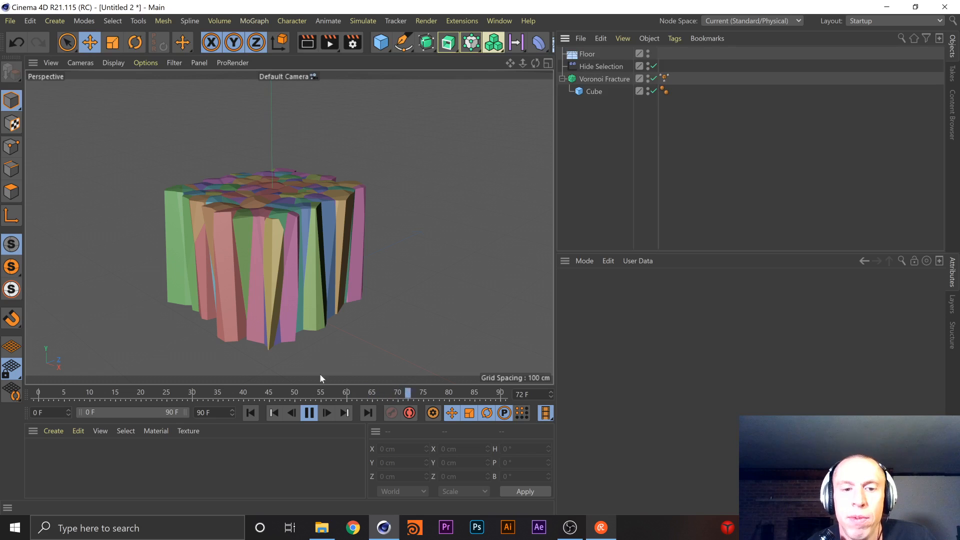
pyautogui.click(309, 413)
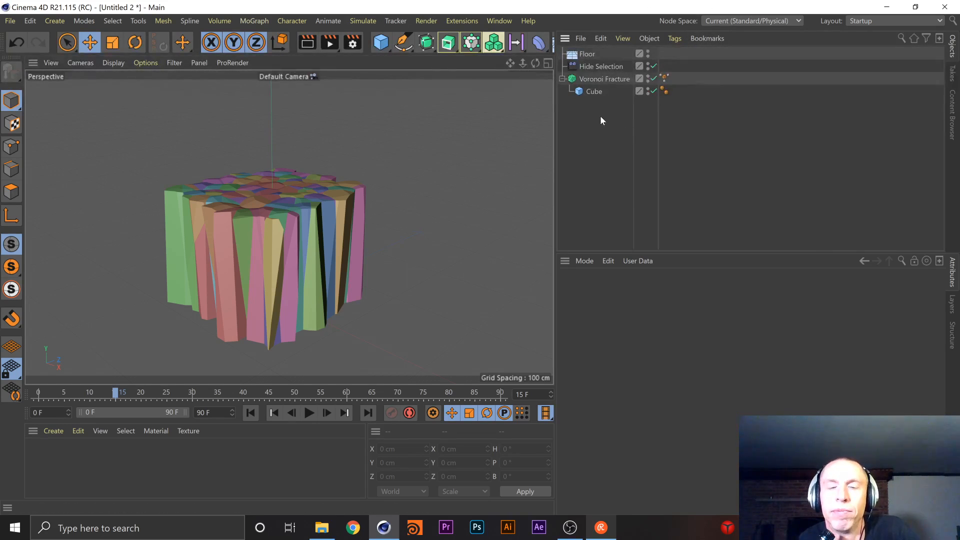
pyautogui.click(436, 47)
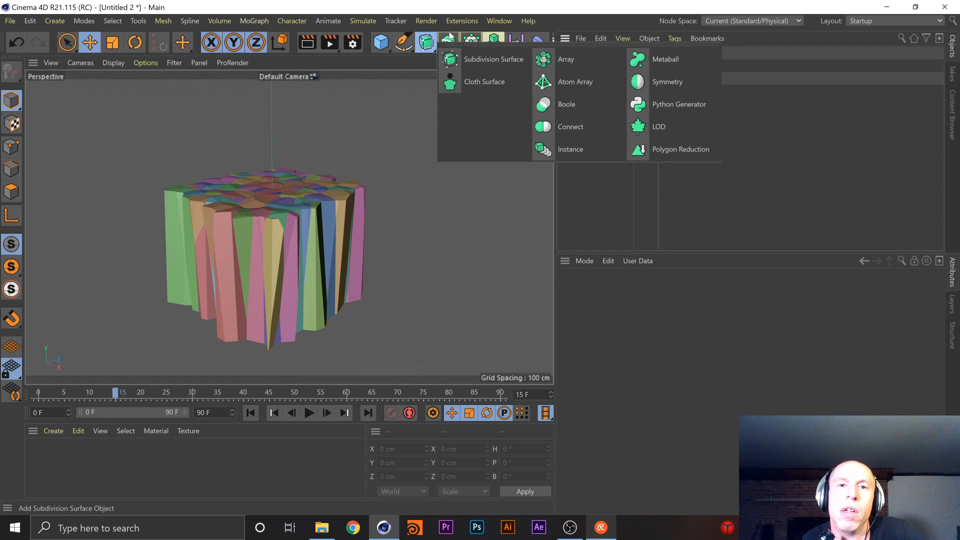
pyautogui.click(450, 40)
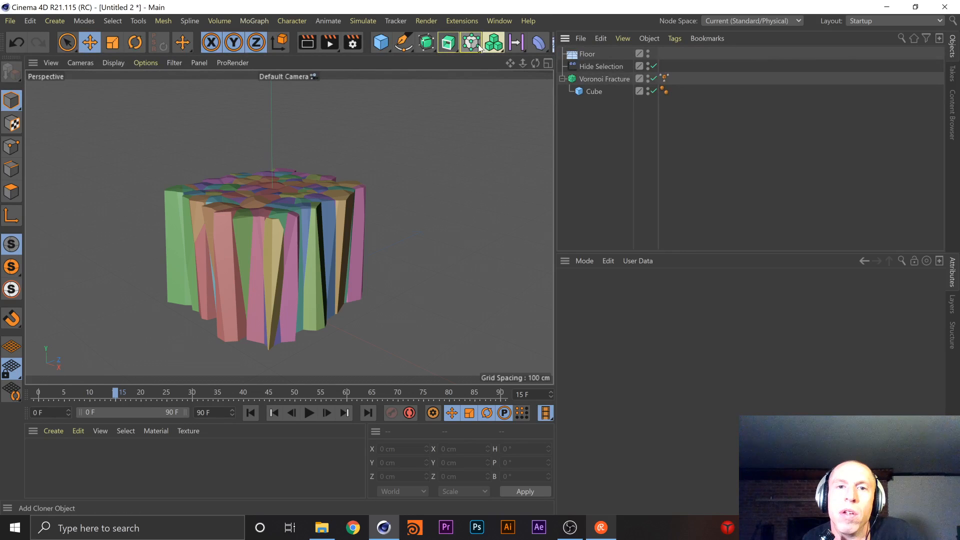
pyautogui.click(475, 43)
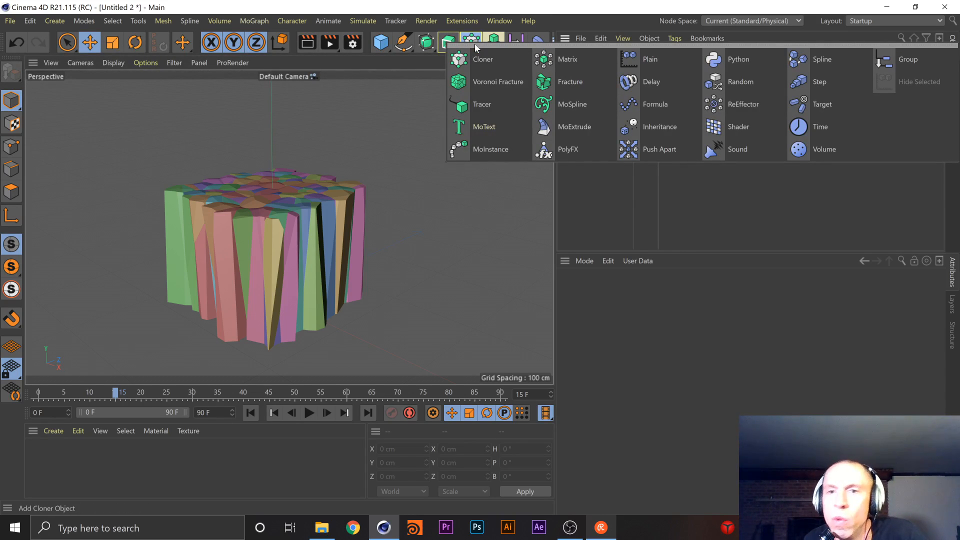
pyautogui.click(677, 317)
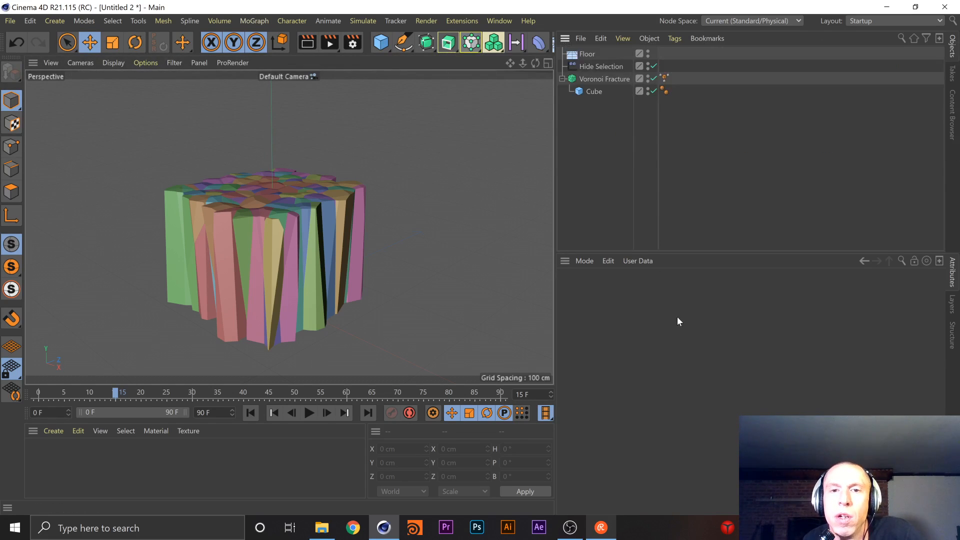
# Create a new material and apply it to the Voronoi Fracture
pyautogui.doubleClick(56, 460)
pyautogui.moveTo(45, 451); pyautogui.dragTo(608, 77)
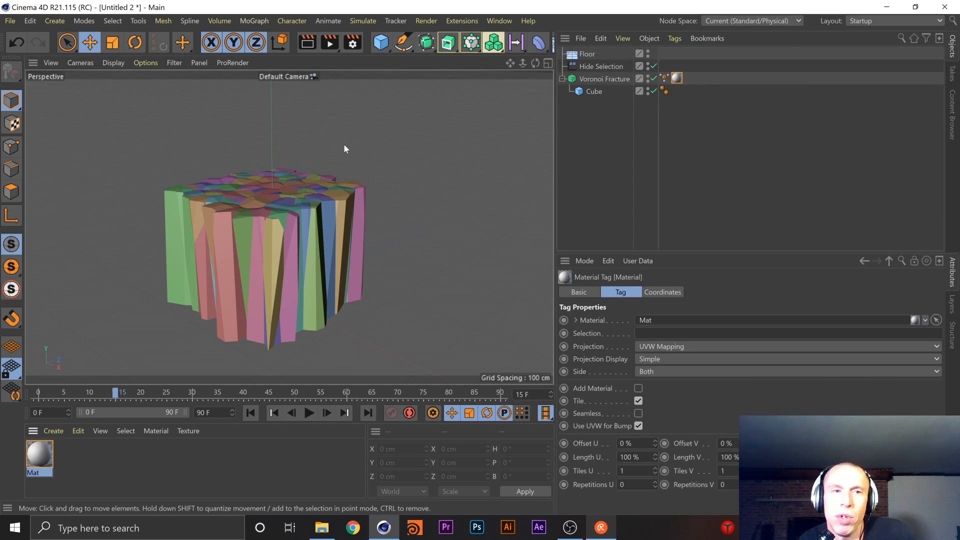
# Switch to the Render View (User) layout and set its additional viewport as the render view with an interactive render region
pyautogui.click(880, 21)
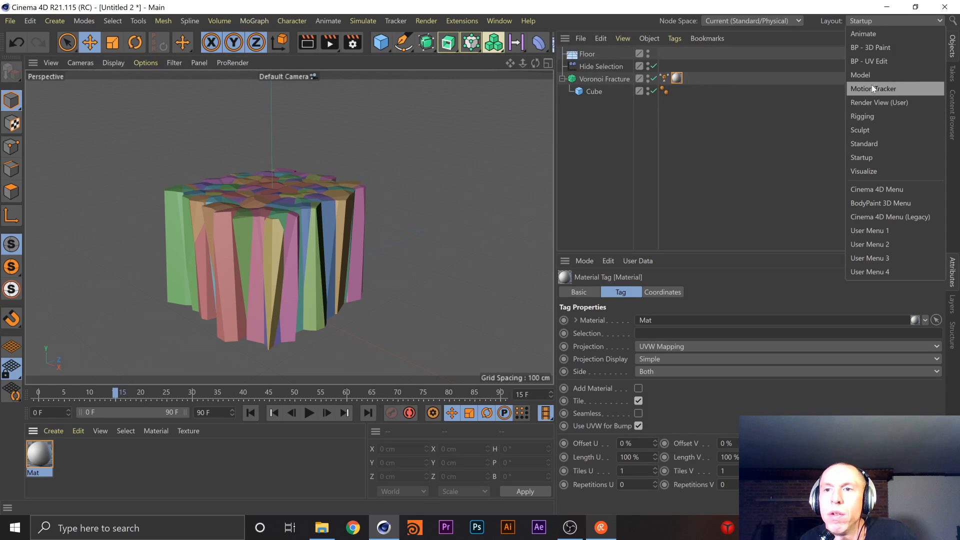
pyautogui.click(874, 102)
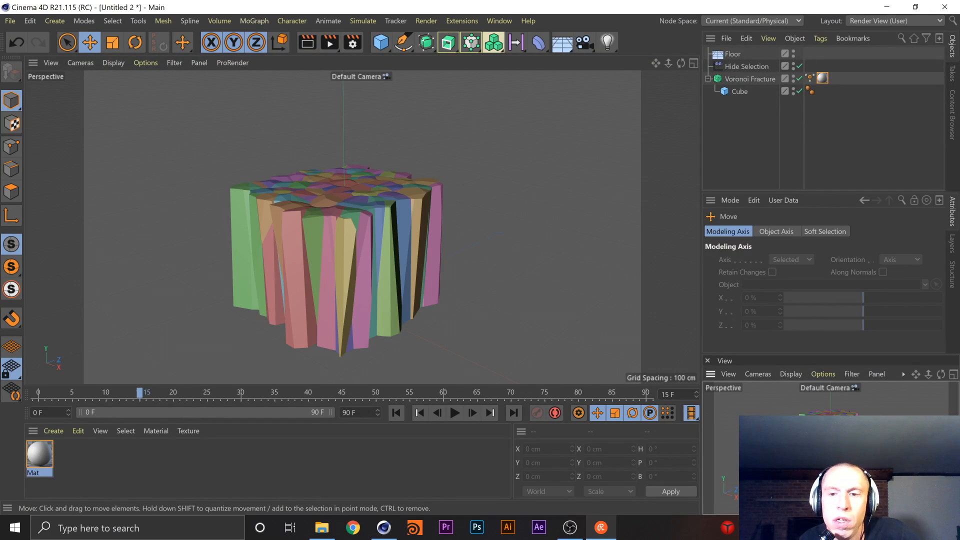
pyautogui.click(729, 374)
pyautogui.moveTo(757, 374)
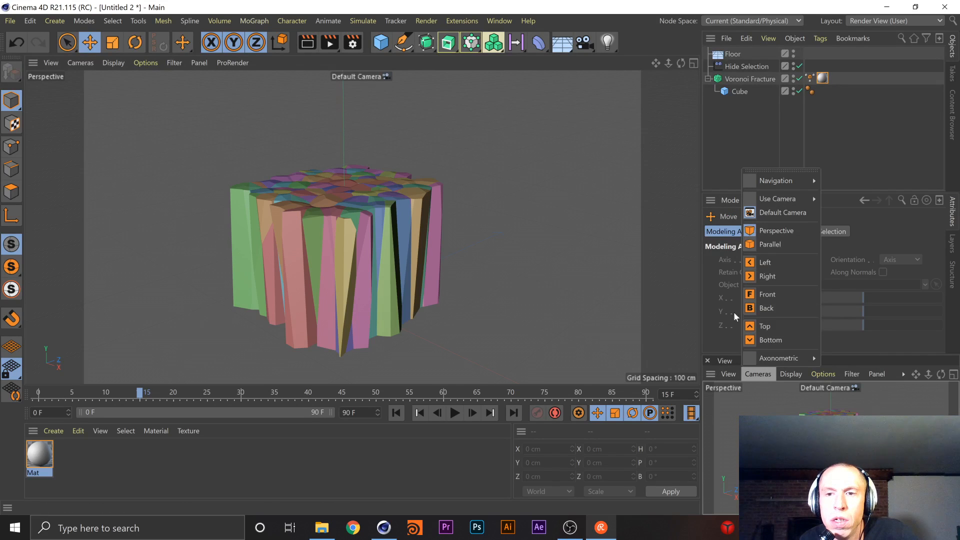
pyautogui.moveTo(728, 374)
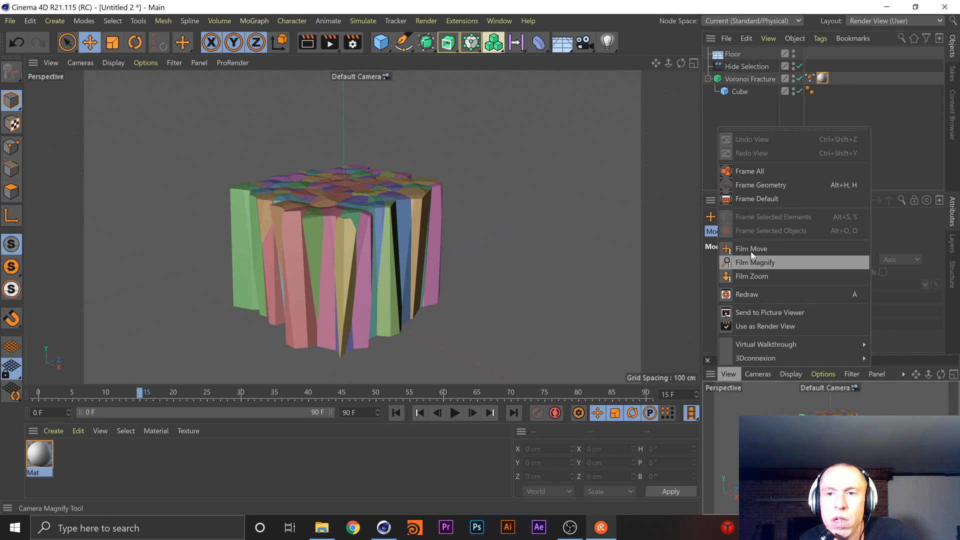
pyautogui.click(770, 326)
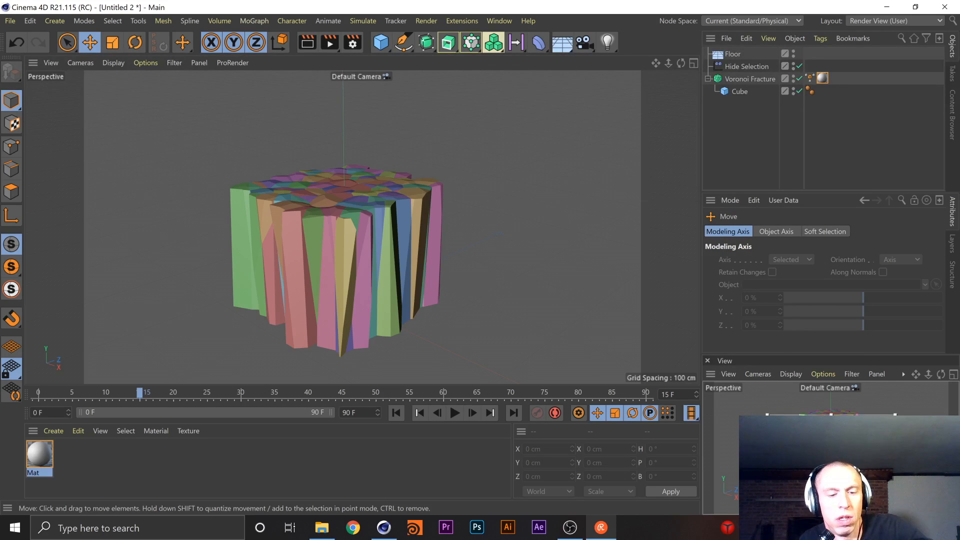
pyautogui.moveTo(830, 414); pyautogui.dragTo(830, 387)
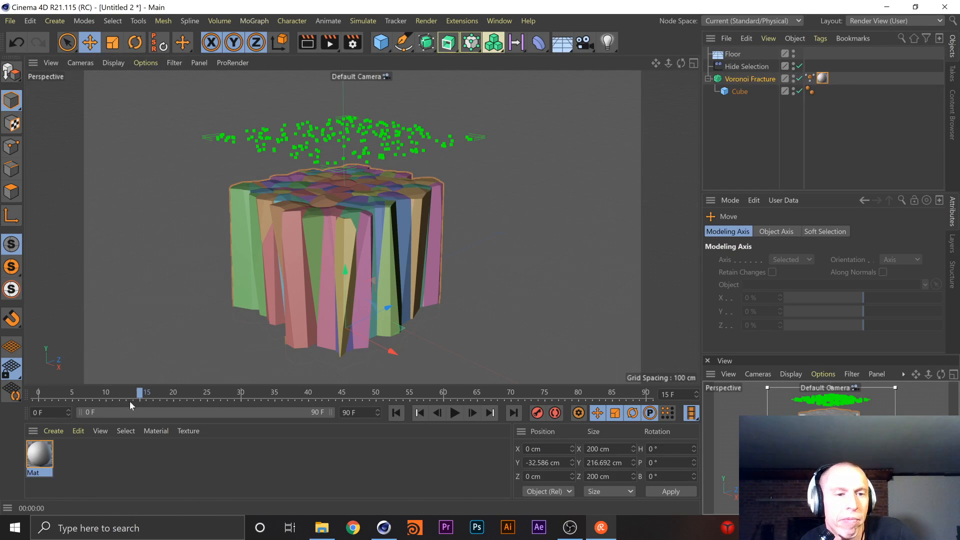
# In the material Mat, disable Color and enable Transparency with the Glass refraction preset
pyautogui.doubleClick(40, 455)
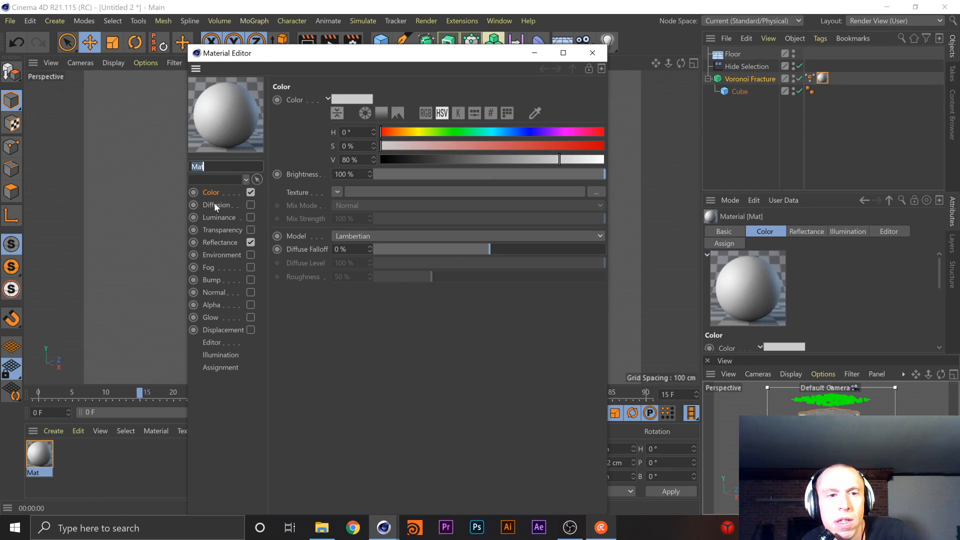
pyautogui.click(250, 193)
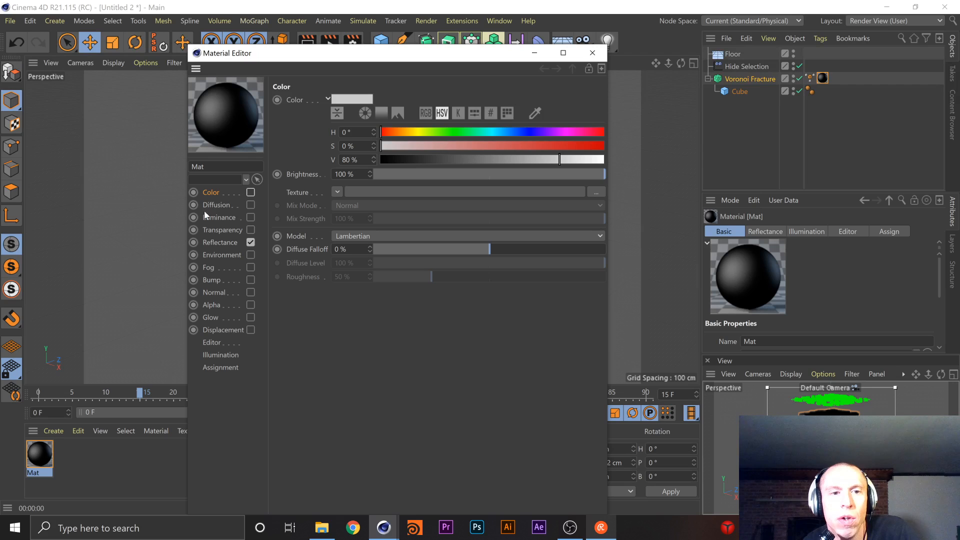
pyautogui.click(250, 229)
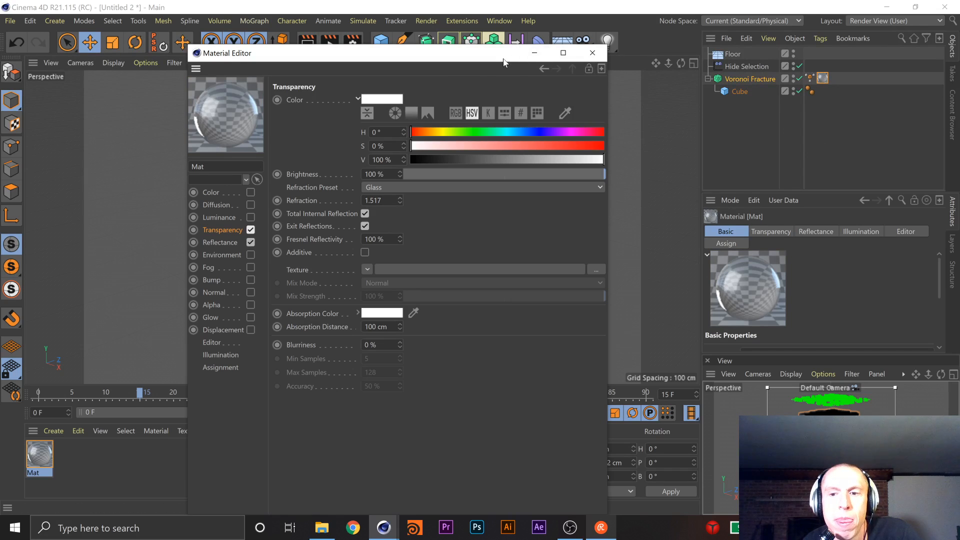
pyautogui.moveTo(522, 52); pyautogui.dragTo(458, 41)
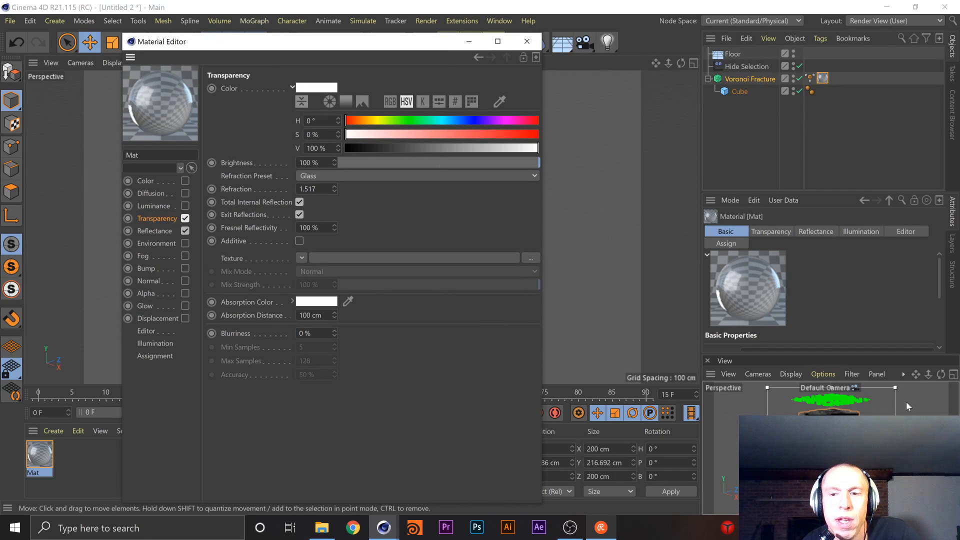
# Enable the Bump channel of Mat and load a Noise shader as its texture
pyautogui.click(162, 269)
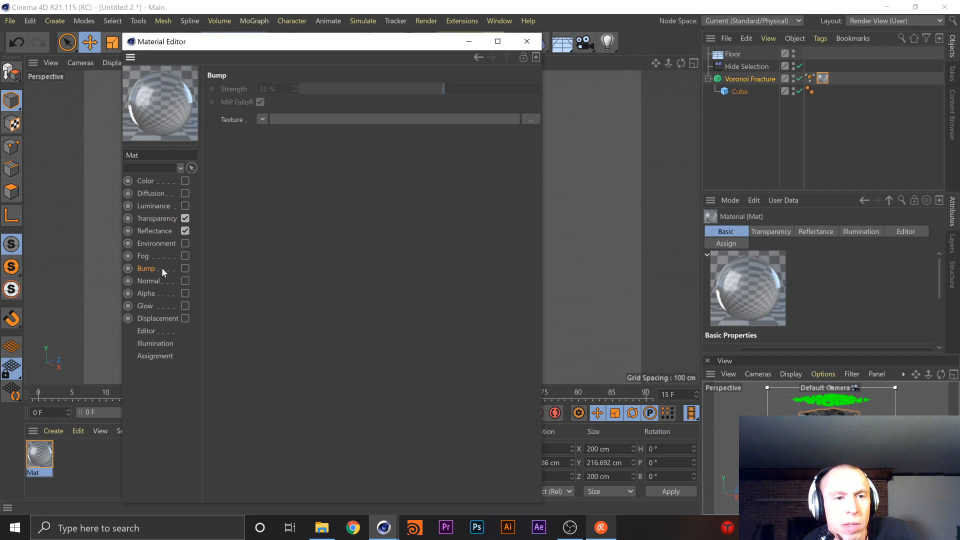
pyautogui.click(185, 268)
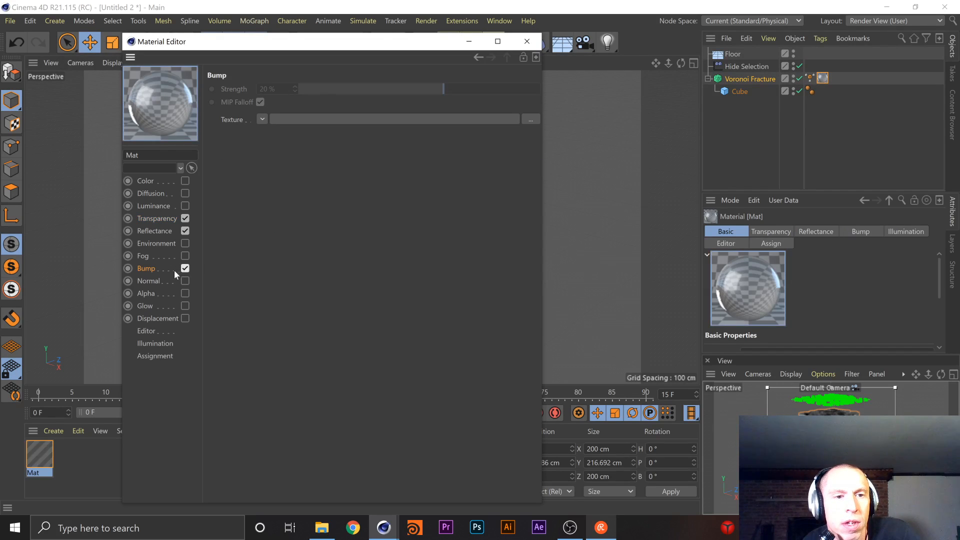
pyautogui.click(263, 120)
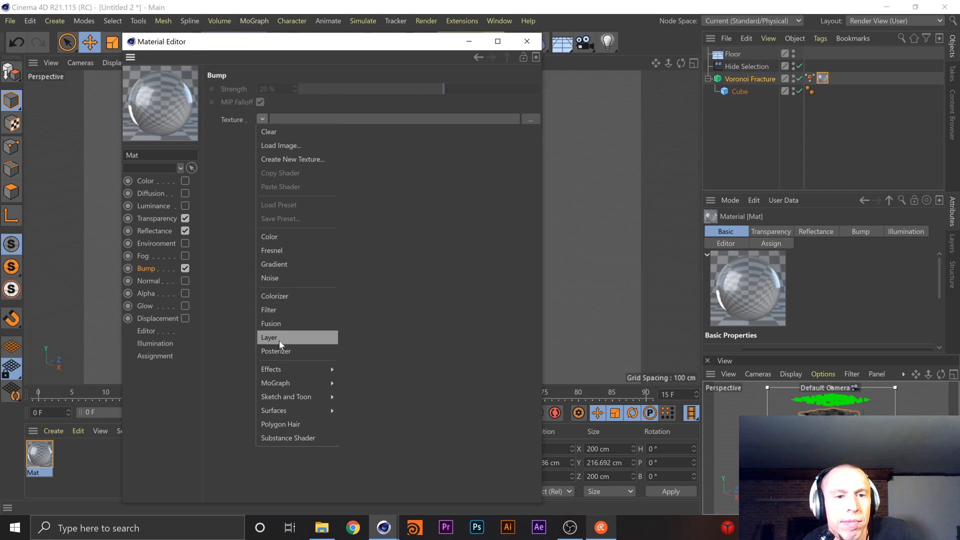
pyautogui.click(271, 278)
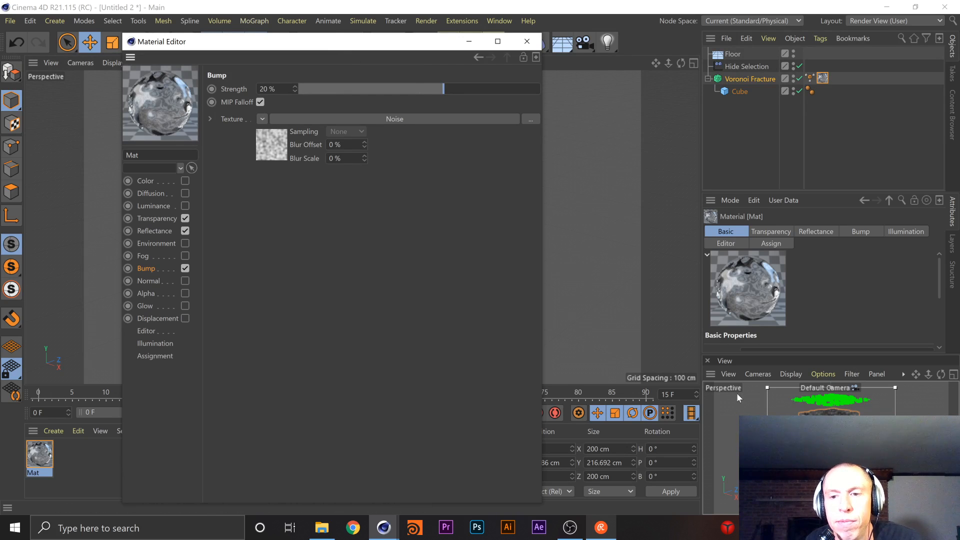
# Dock the render view beside the main viewport as a larger panel and move the Material Editor clear of it
pyautogui.moveTo(710, 374); pyautogui.dragTo(23, 65)
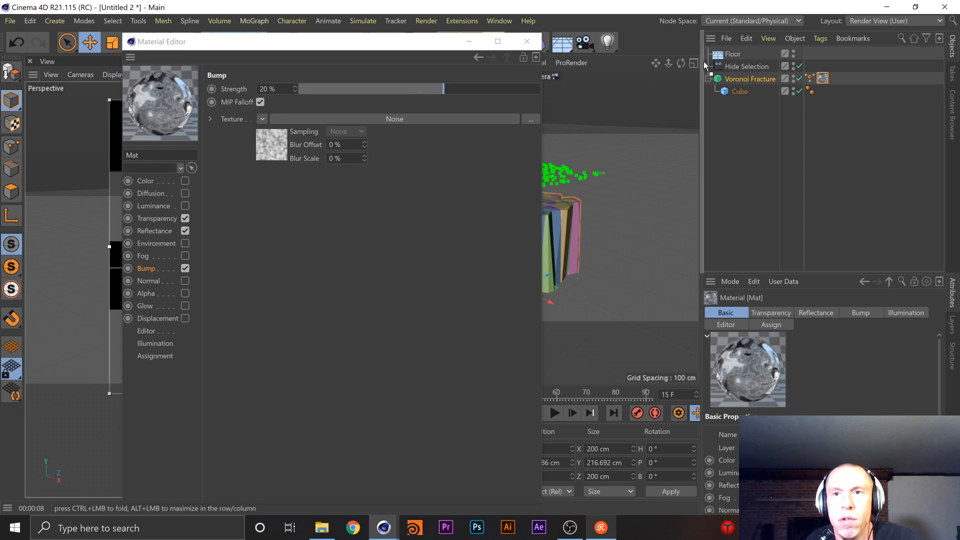
pyautogui.moveTo(702, 166); pyautogui.dragTo(707, 160)
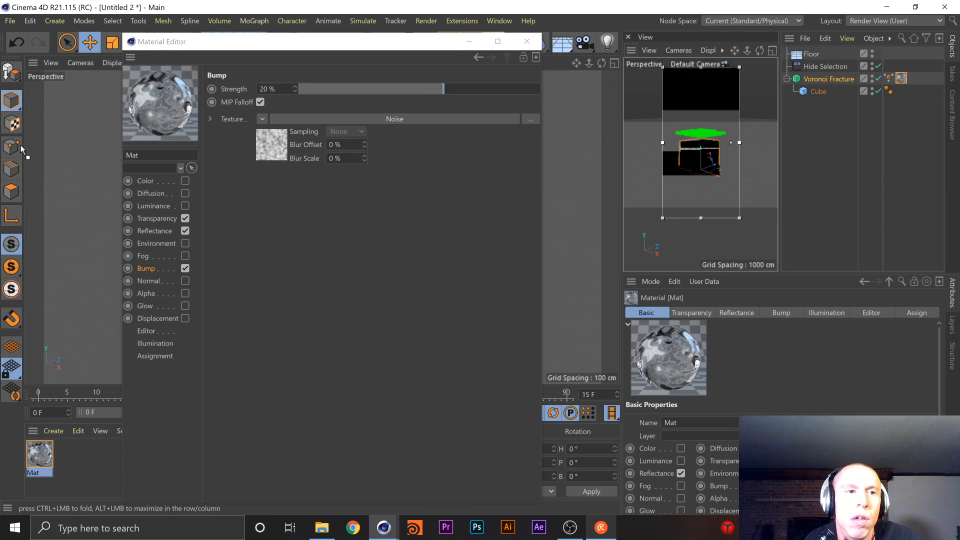
pyautogui.moveTo(26, 146); pyautogui.dragTo(26, 145)
pyautogui.moveTo(369, 42); pyautogui.dragTo(583, 34)
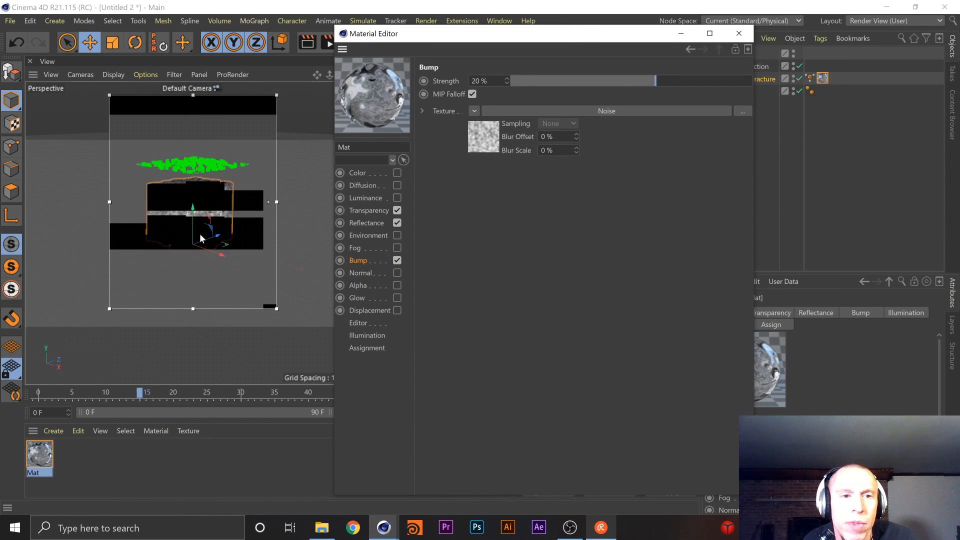
# Enlarge the interactive render region to cover more of the view and frame the fractured cube closely inside it
pyautogui.scroll(4, 209, 217)
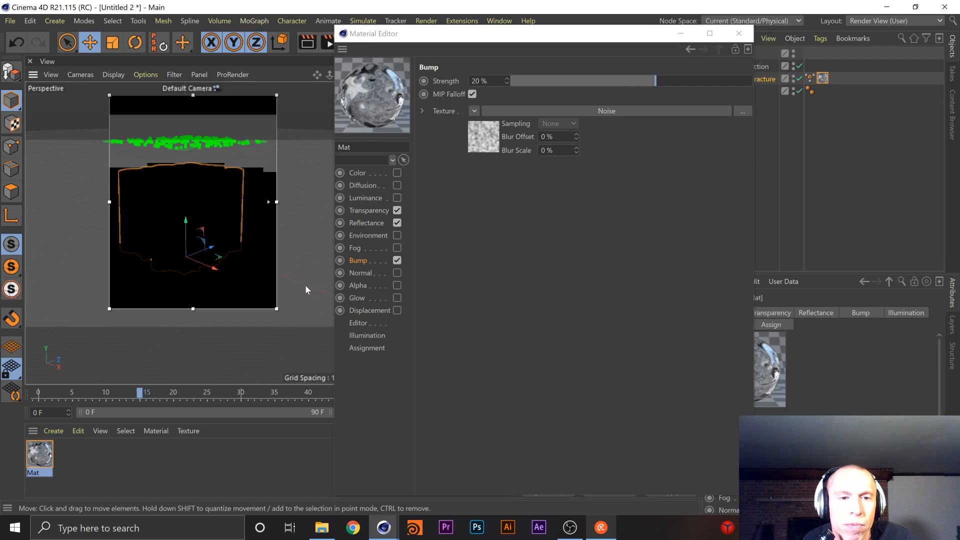
pyautogui.moveTo(276, 308); pyautogui.dragTo(308, 341)
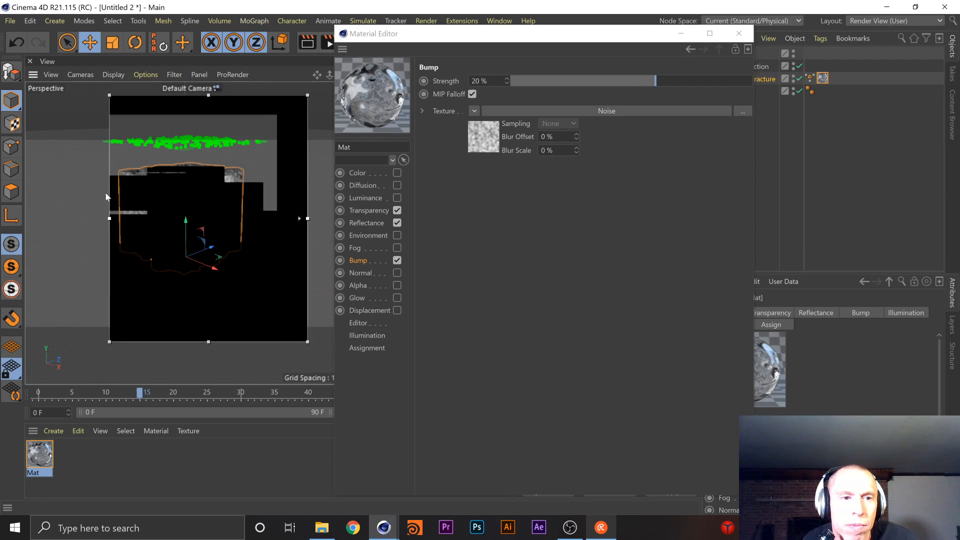
pyautogui.moveTo(111, 219); pyautogui.dragTo(26, 219)
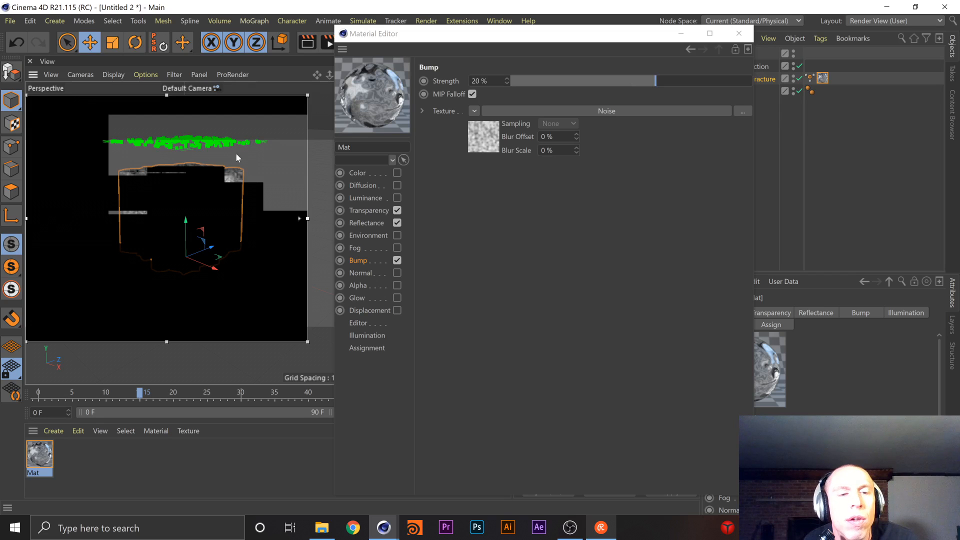
pyautogui.scroll(3, 214, 197)
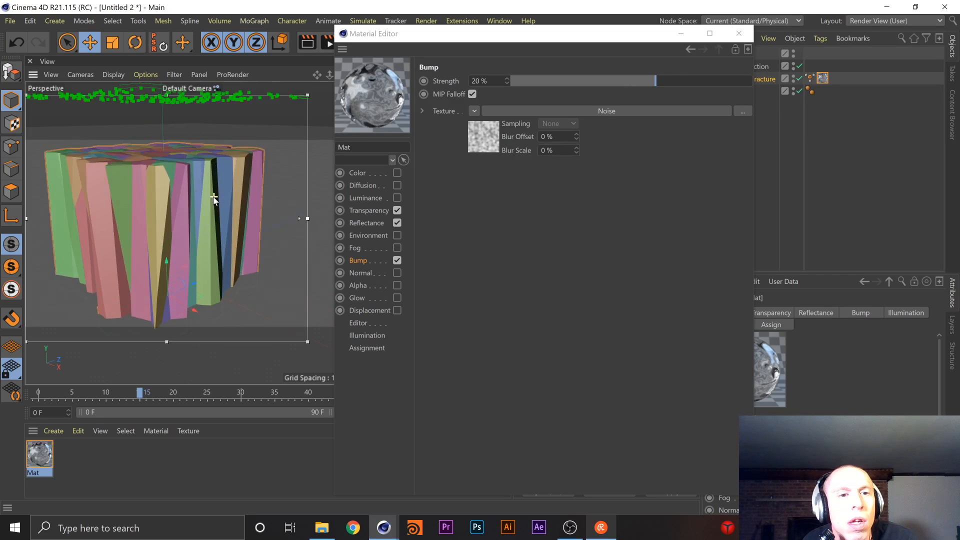
pyautogui.moveTo(166, 342); pyautogui.dragTo(167, 383)
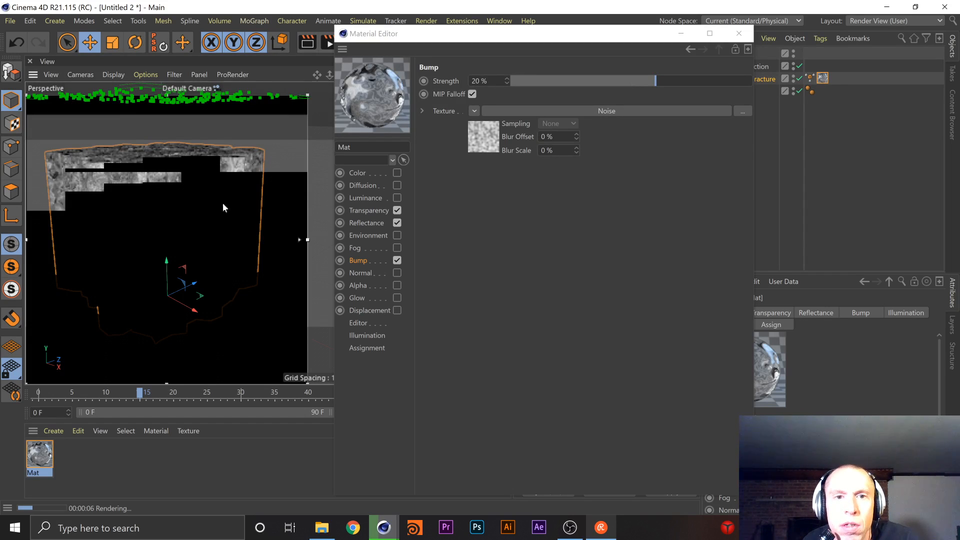
pyautogui.scroll(3, 204, 217)
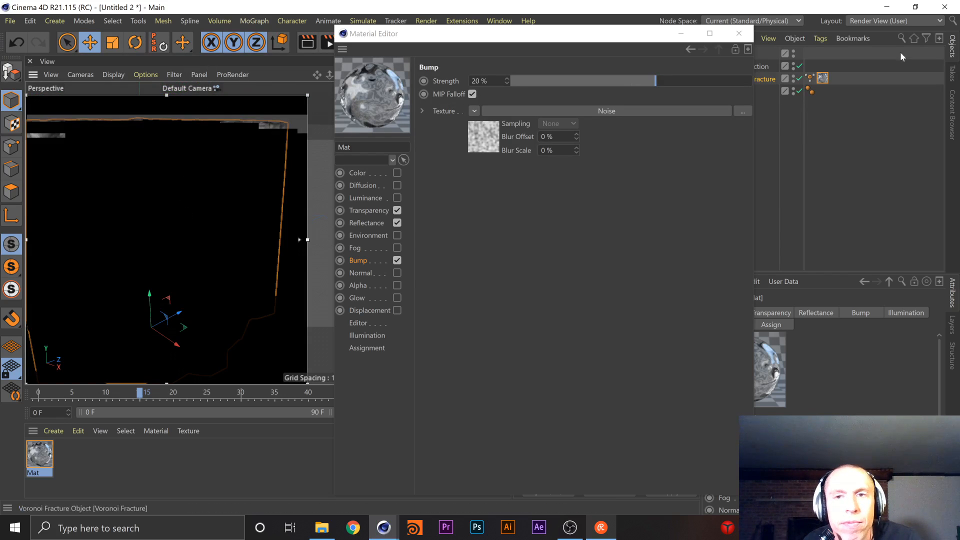
# Convert the Voronoi Fracture's current state to a separate object, and hide the original Voronoi Fracture generator
pyautogui.moveTo(600, 37); pyautogui.dragTo(569, 189)
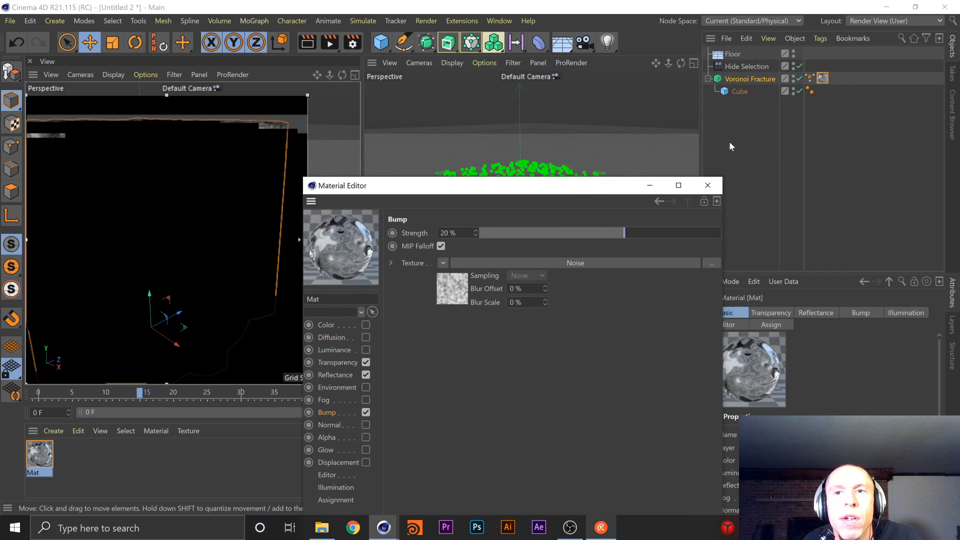
pyautogui.click(748, 79)
pyautogui.rightClick(749, 77)
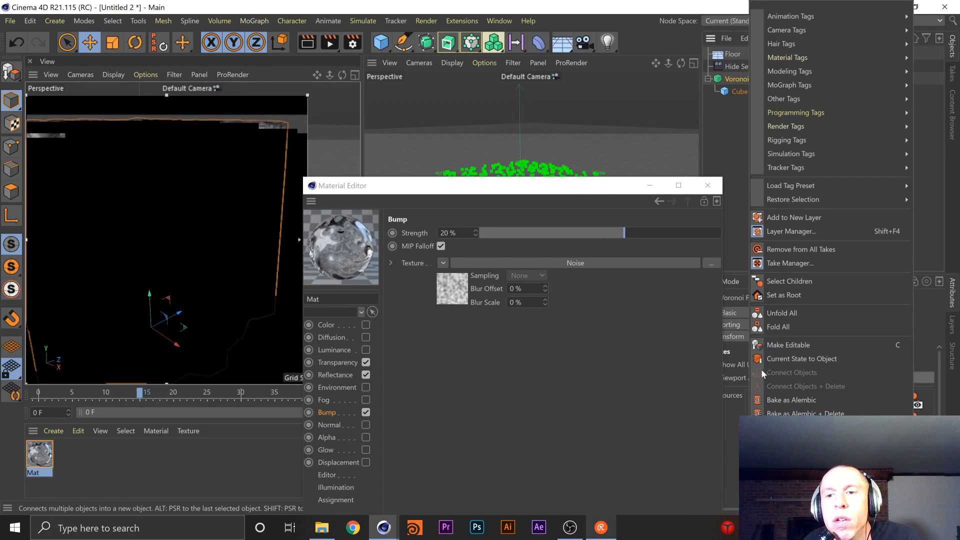
pyautogui.click(795, 359)
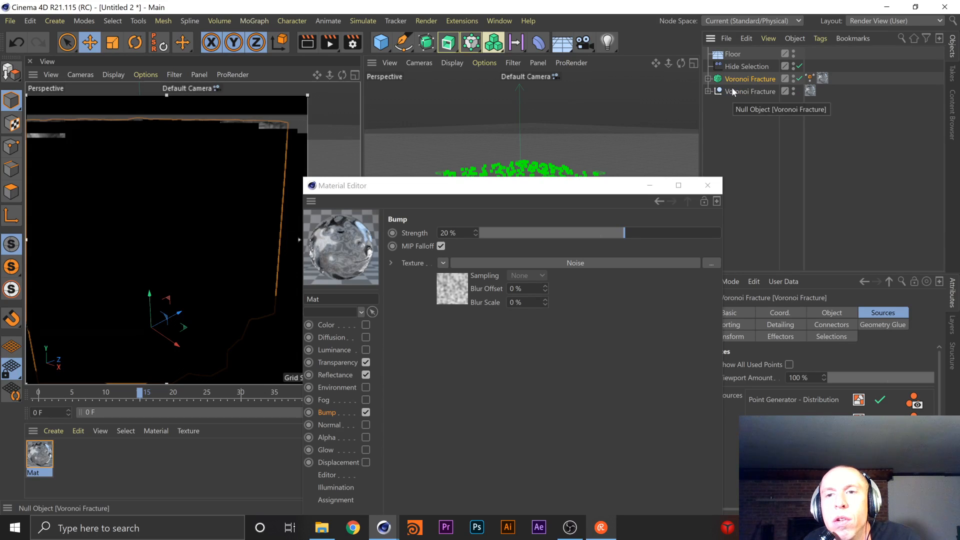
pyautogui.click(733, 92)
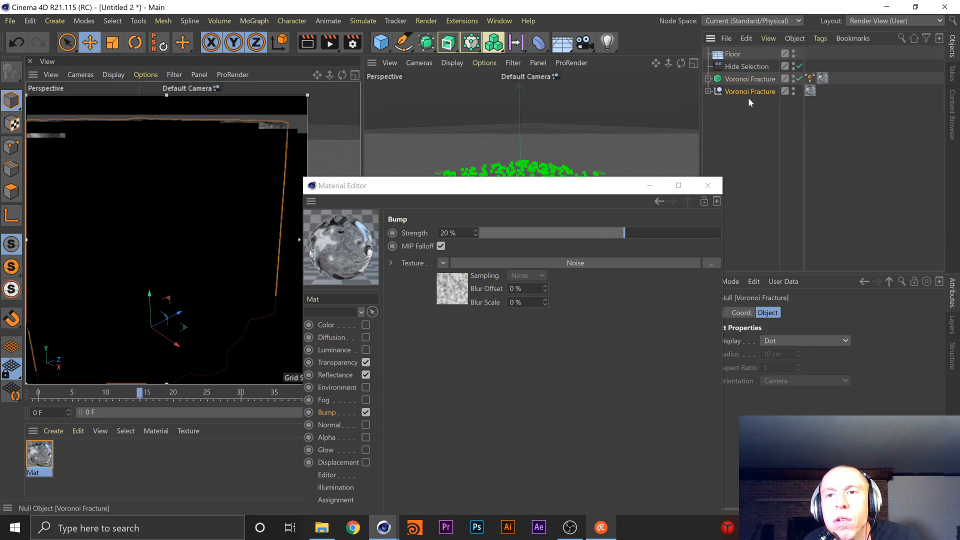
pyautogui.click(793, 79)
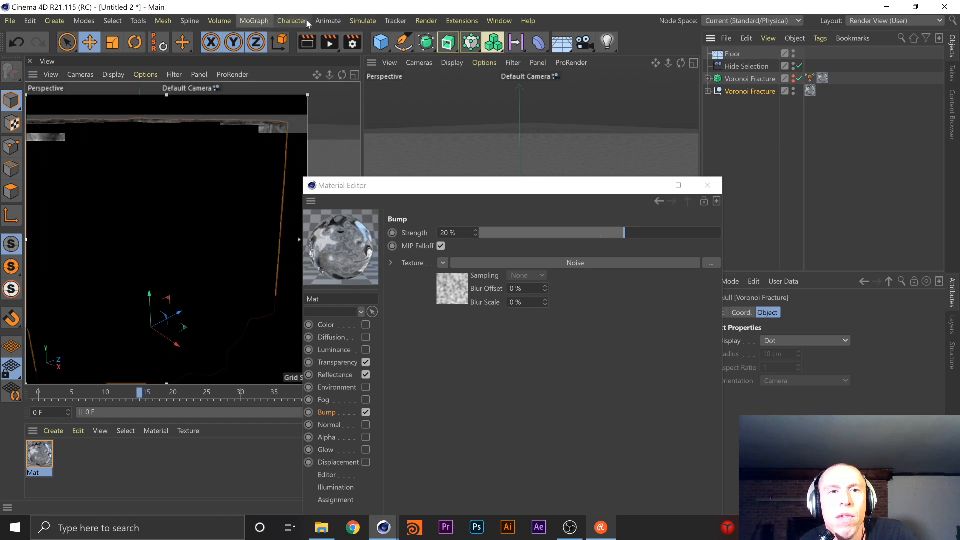
# Add a MoGraph Fracture object and make the converted Voronoi Fracture null its child
pyautogui.click(429, 44)
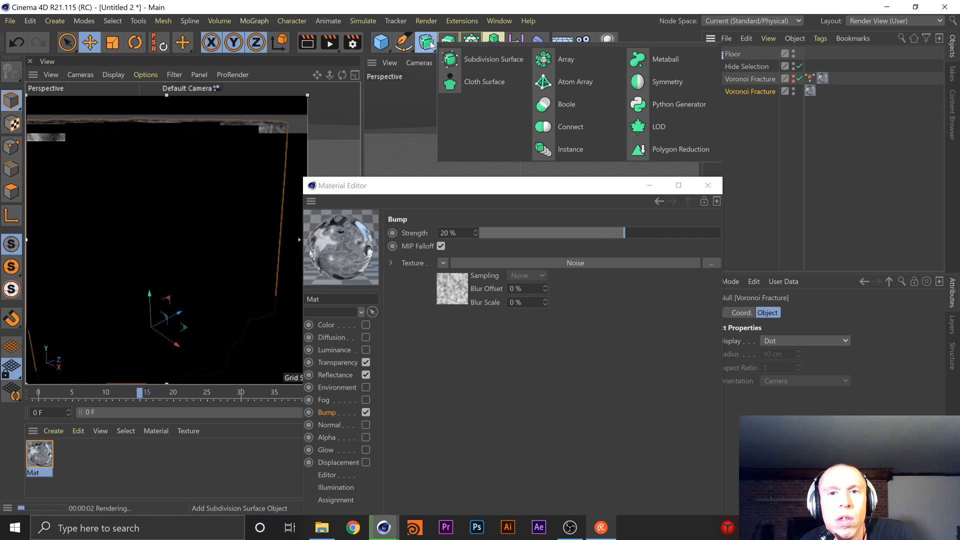
pyautogui.click(264, 21)
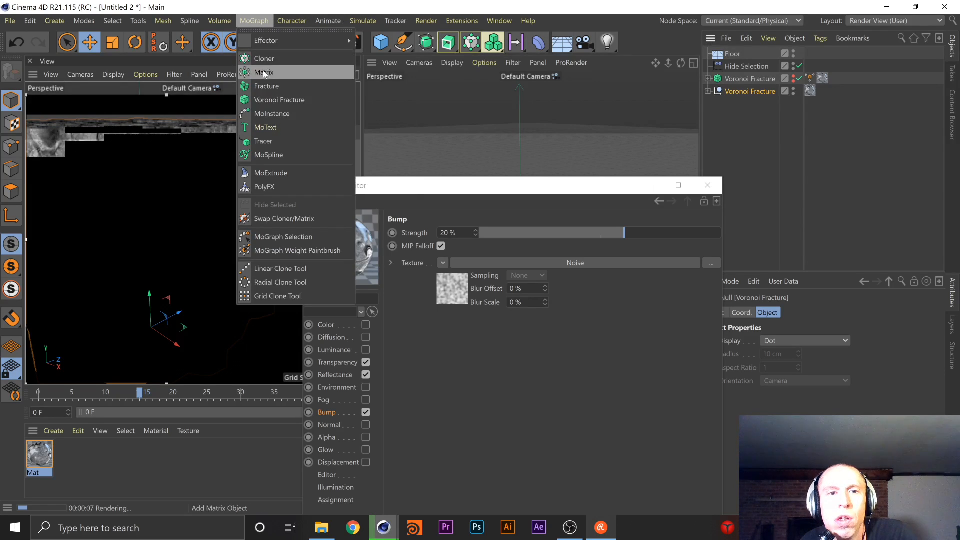
pyautogui.click(265, 87)
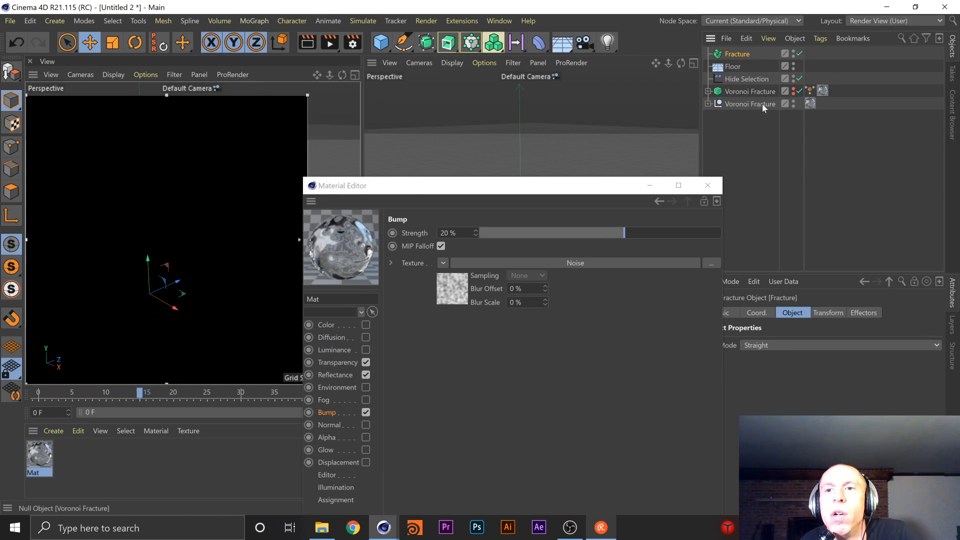
pyautogui.click(733, 104)
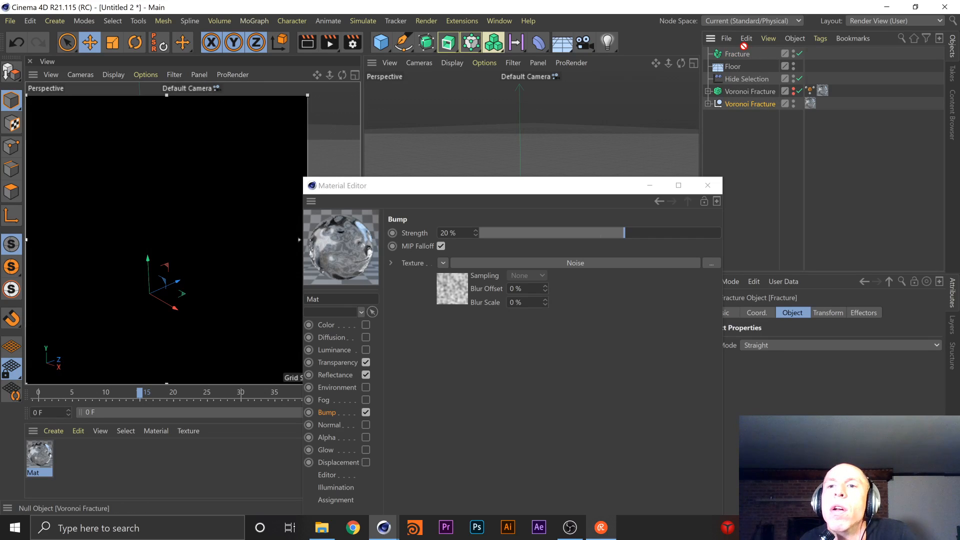
pyautogui.moveTo(734, 56); pyautogui.dragTo(735, 55)
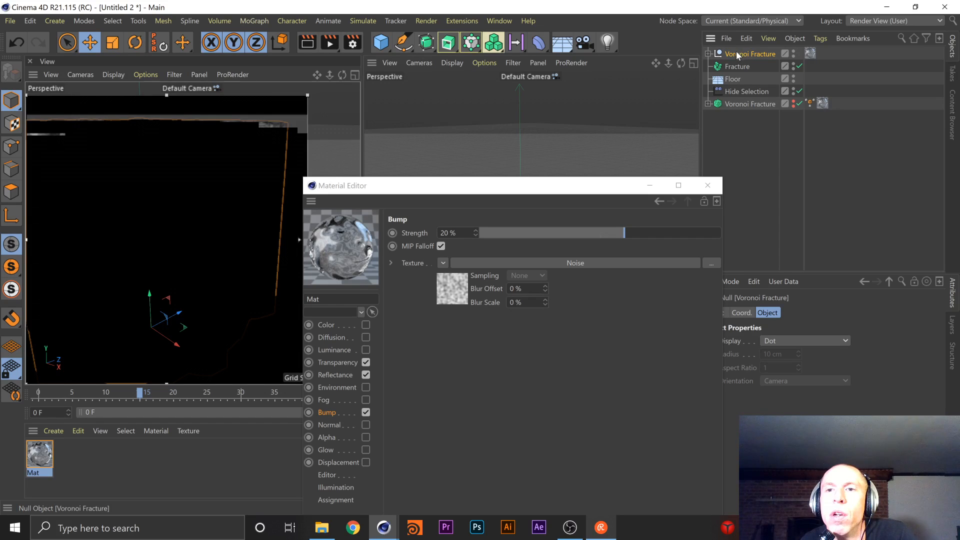
pyautogui.moveTo(736, 52); pyautogui.dragTo(736, 67)
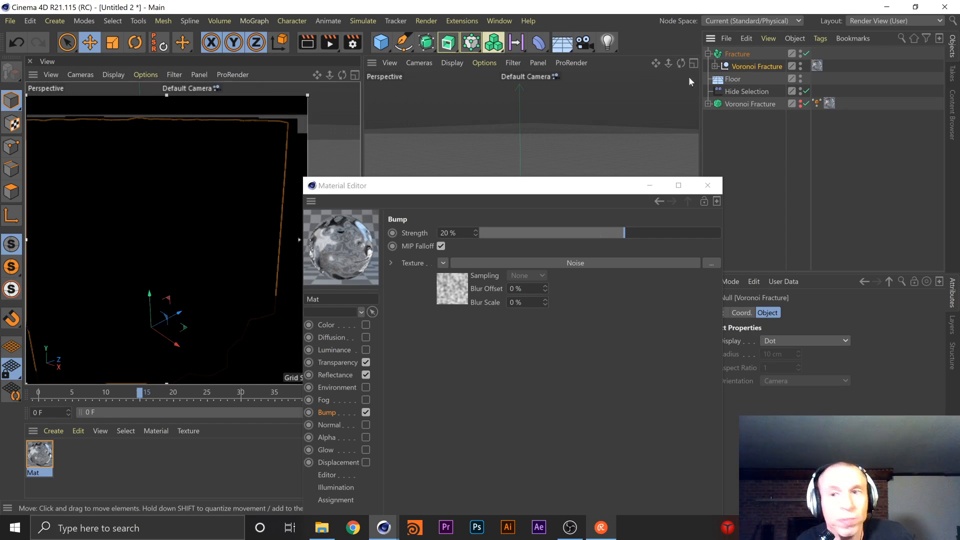
pyautogui.click(737, 54)
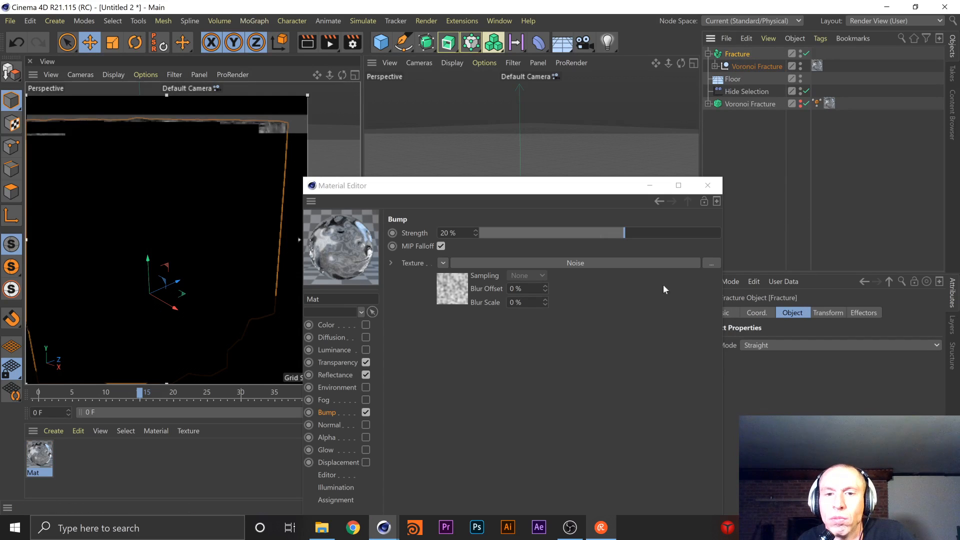
# Move the Material Editor clear and examine the Fracture object's effector, transform, coordinate, basic and object properties, including its Mode options
pyautogui.moveTo(568, 195); pyautogui.dragTo(514, 55)
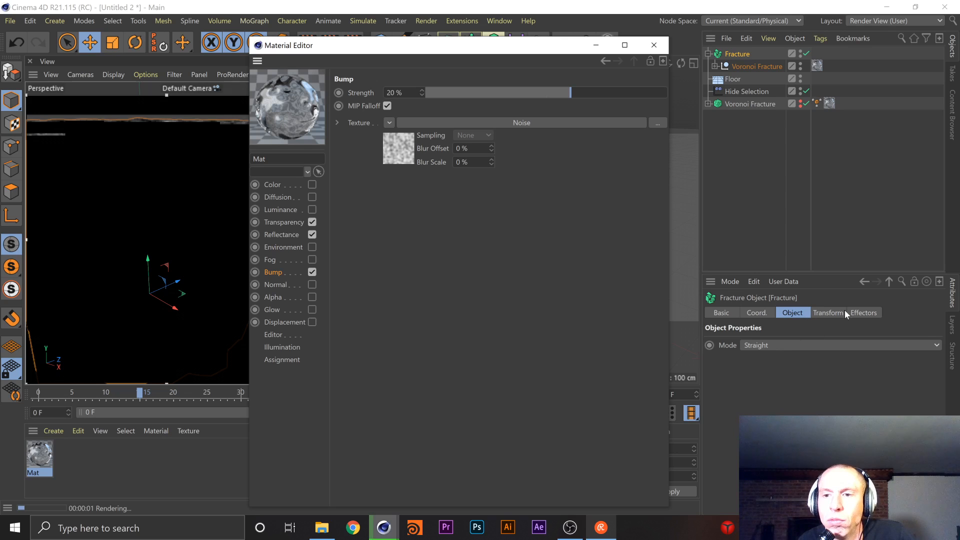
pyautogui.click(872, 312)
pyautogui.click(871, 312)
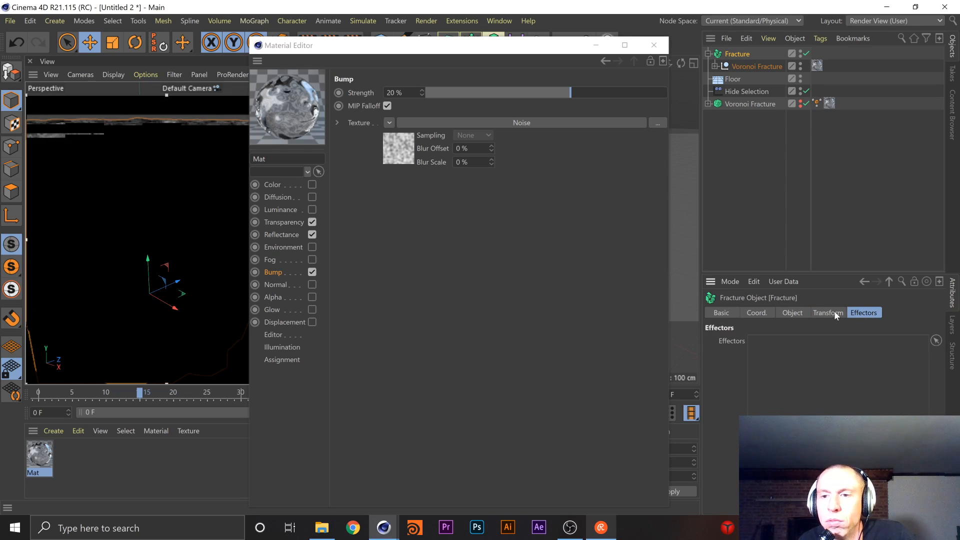
pyautogui.click(827, 313)
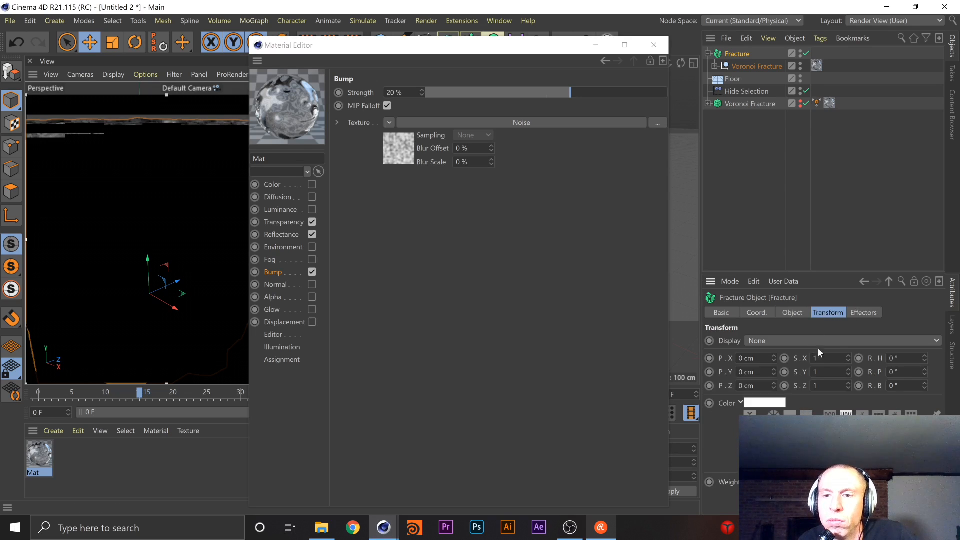
pyautogui.click(790, 312)
pyautogui.click(752, 313)
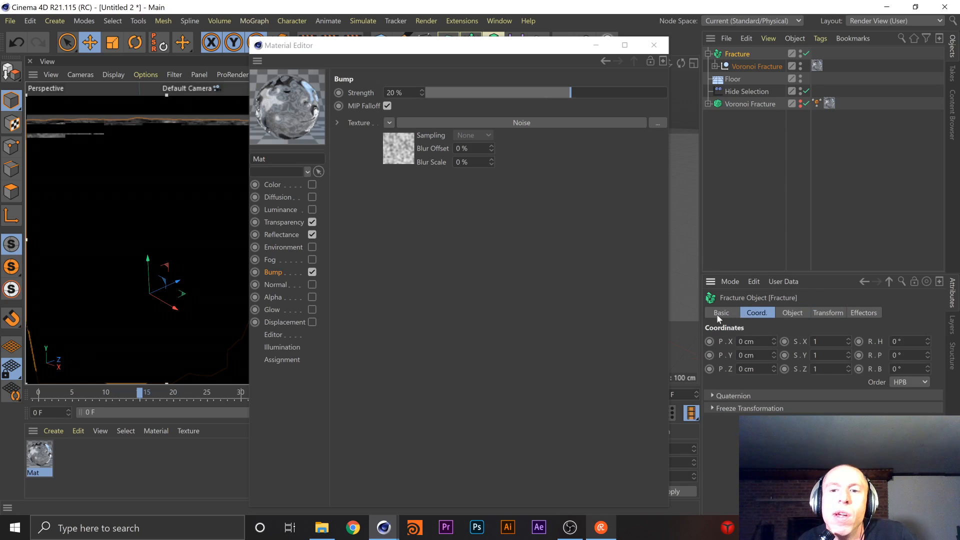
pyautogui.click(720, 313)
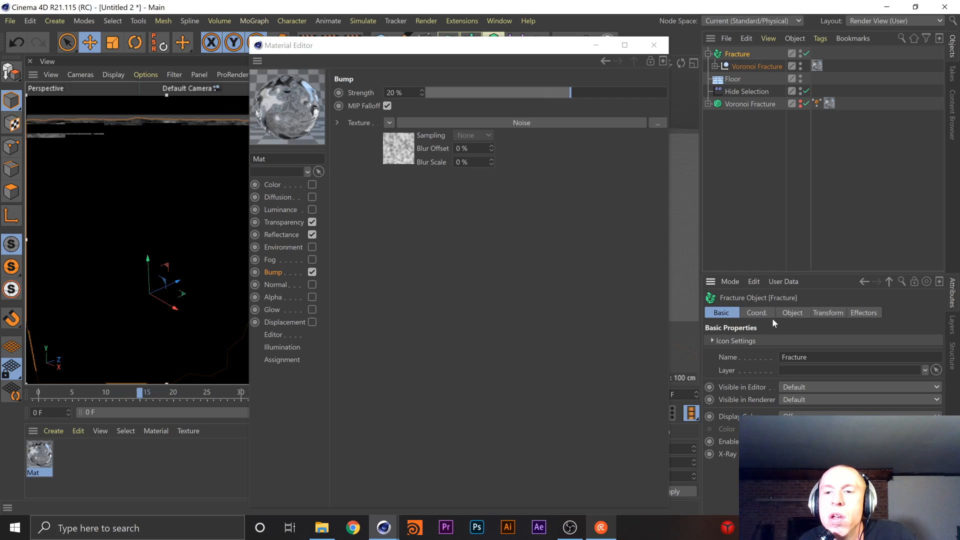
pyautogui.click(791, 312)
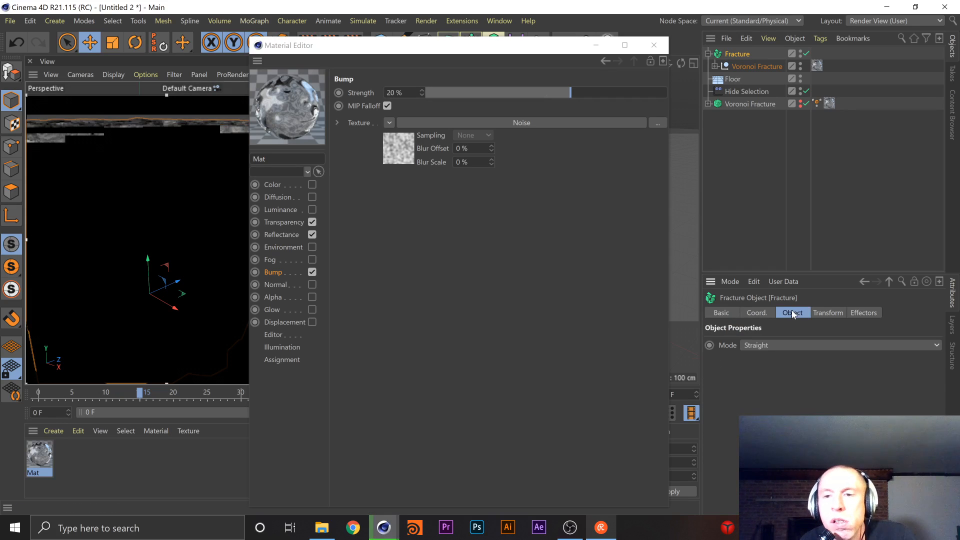
pyautogui.click(785, 344)
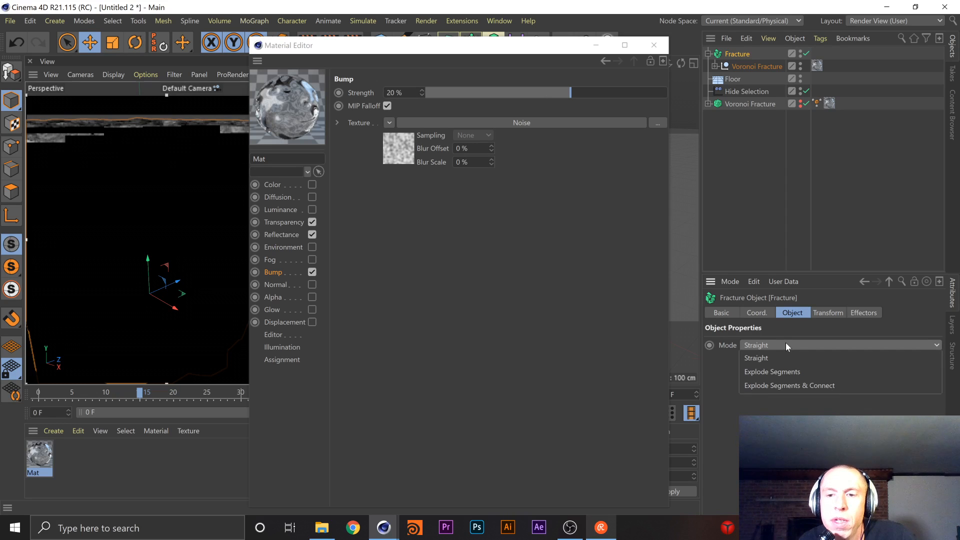
pyautogui.click(785, 344)
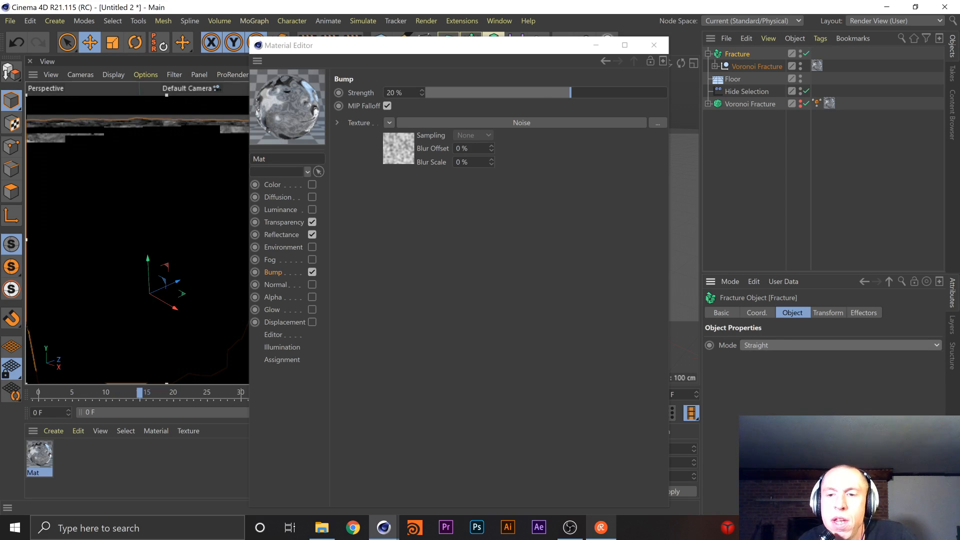
# Close the Material Editor and recentre the fractured cube in the interactive render view
pyautogui.click(653, 45)
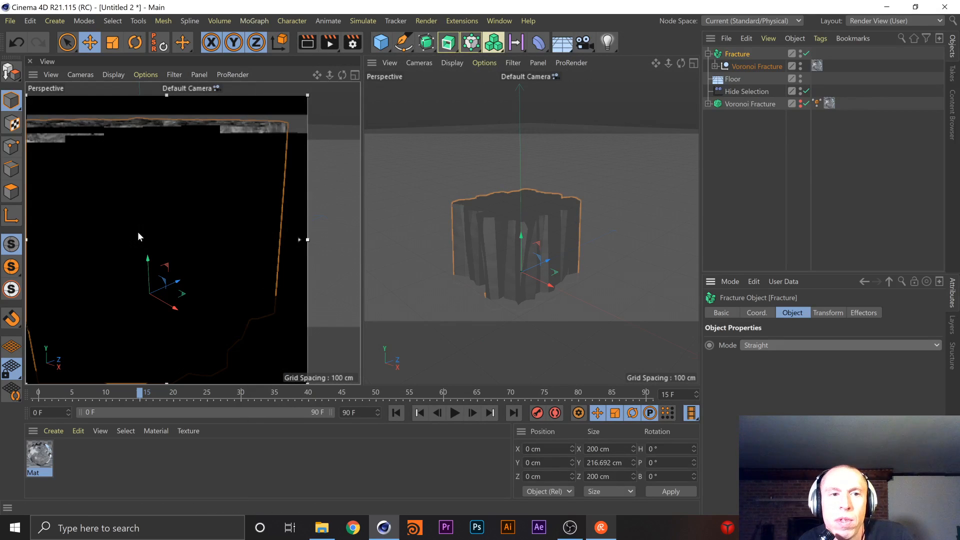
pyautogui.keyDown('alt'); pyautogui.moveTo(242, 230); pyautogui.dragTo(243, 227, button='middle'); pyautogui.keyUp('alt')
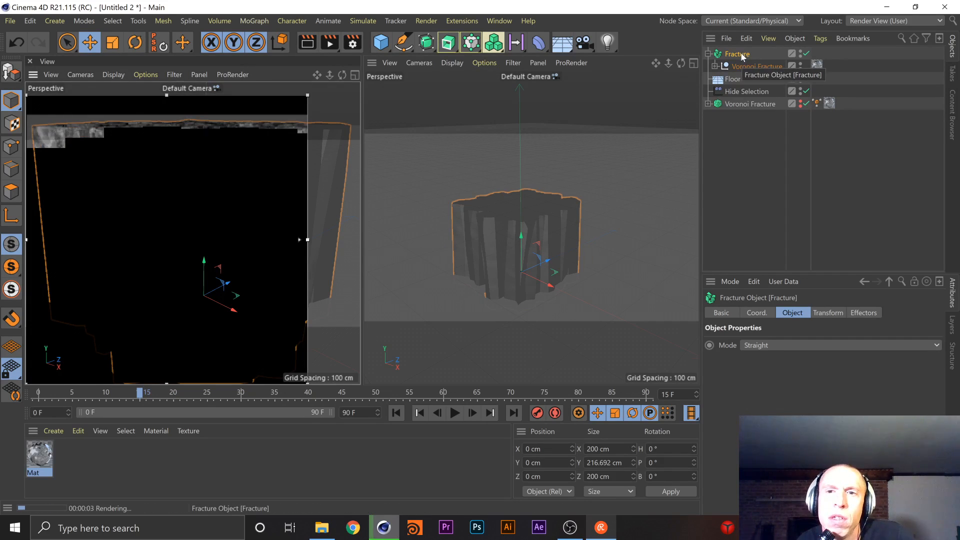
# Try making the Fracture object a child of the converted Voronoi Fracture null, alongside its cube pieces
pyautogui.moveTo(737, 52); pyautogui.dragTo(745, 131)
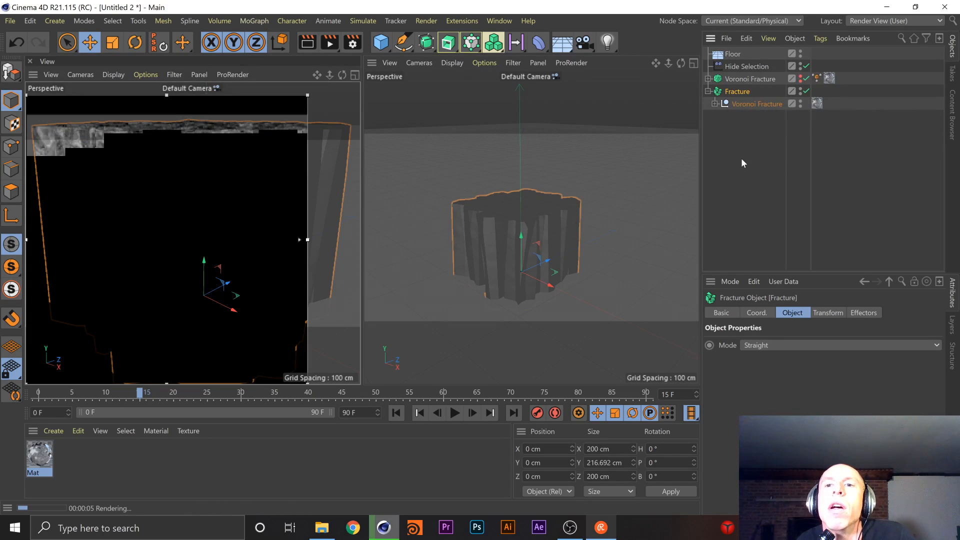
pyautogui.moveTo(737, 105)
pyautogui.mouseDown()
pyautogui.moveTo(739, 128)
pyautogui.moveTo(730, 125)
pyautogui.moveTo(747, 105)
pyautogui.mouseUp()
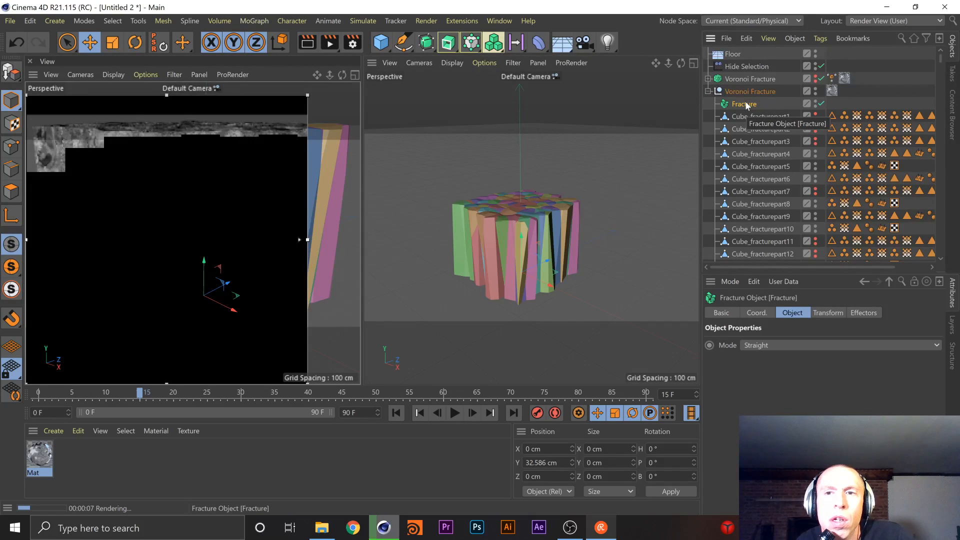
# Move the Fracture object directly below Floor, nest the converted Voronoi Fracture null inside it, and collapse the hierarchy
pyautogui.moveTo(743, 102); pyautogui.dragTo(717, 64)
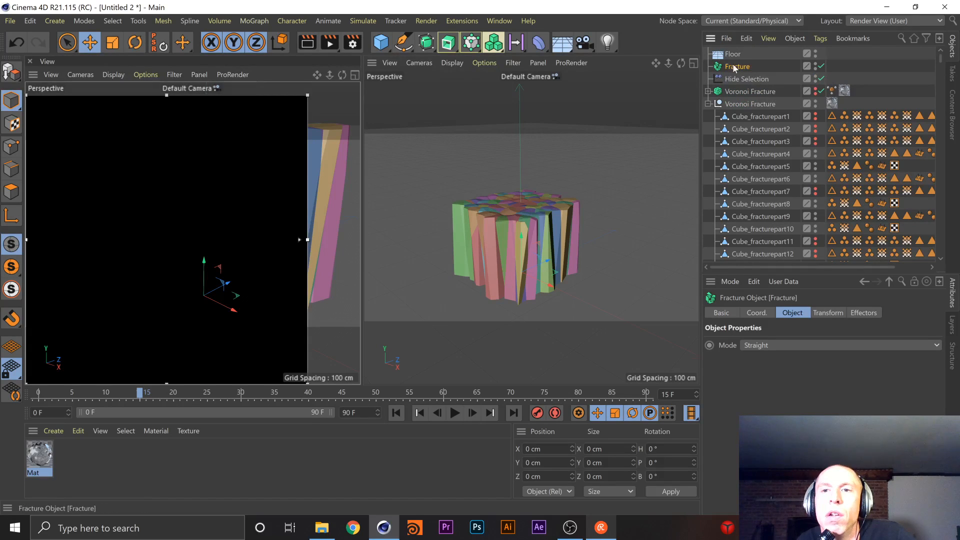
pyautogui.moveTo(727, 103); pyautogui.dragTo(745, 66)
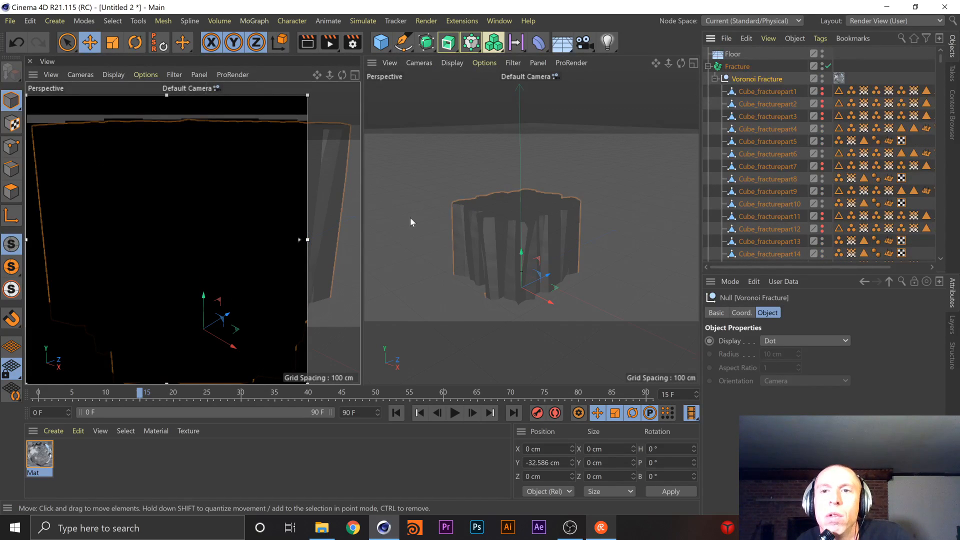
pyautogui.click(709, 66)
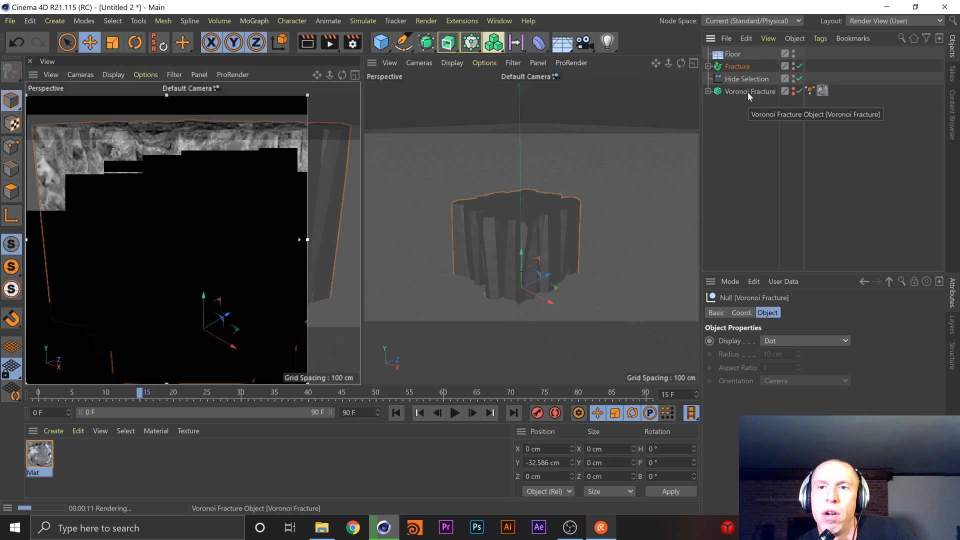
pyautogui.click(708, 67)
pyautogui.click(707, 66)
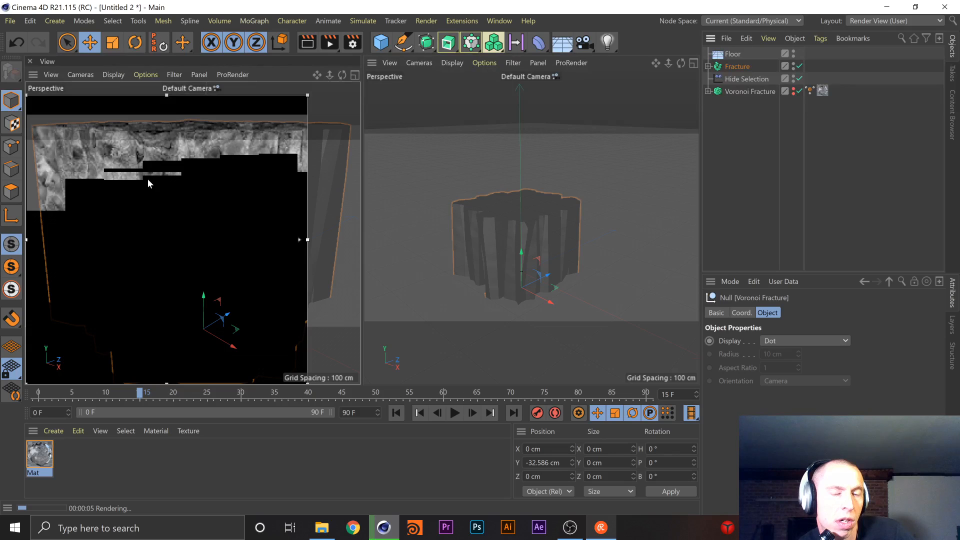
# Widen the interactive render region to the full width of its view and set the renderer to Physical
pyautogui.moveTo(306, 239); pyautogui.dragTo(359, 241)
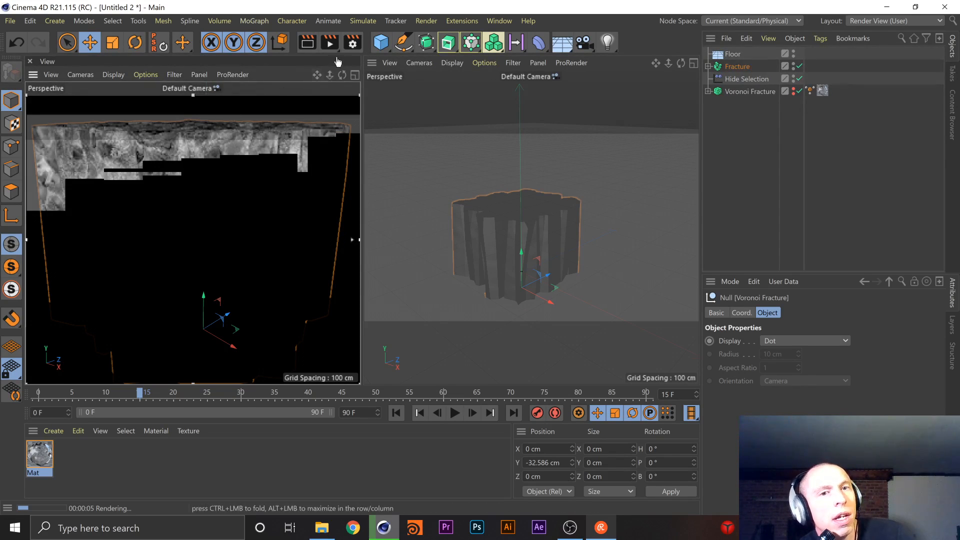
pyautogui.click(351, 44)
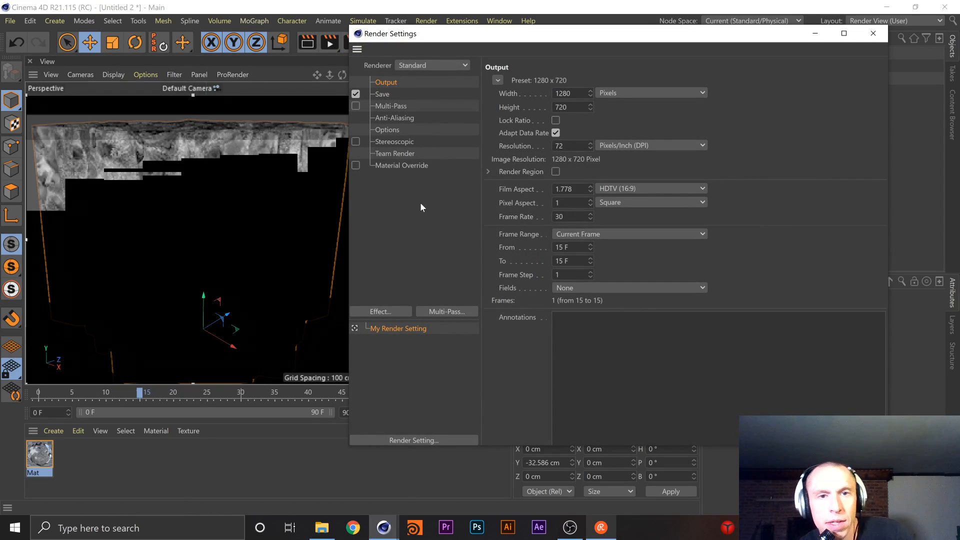
pyautogui.click(410, 65)
pyautogui.click(419, 92)
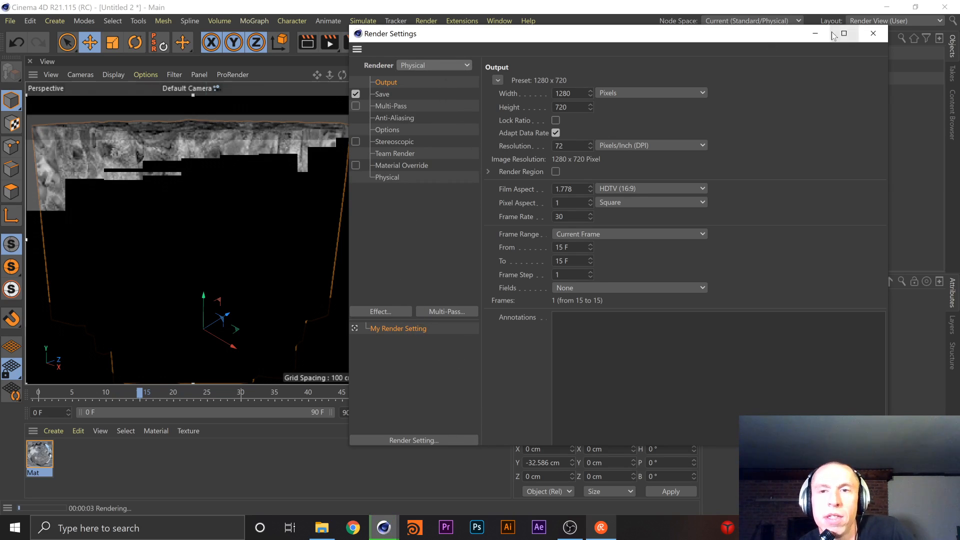
pyautogui.click(869, 35)
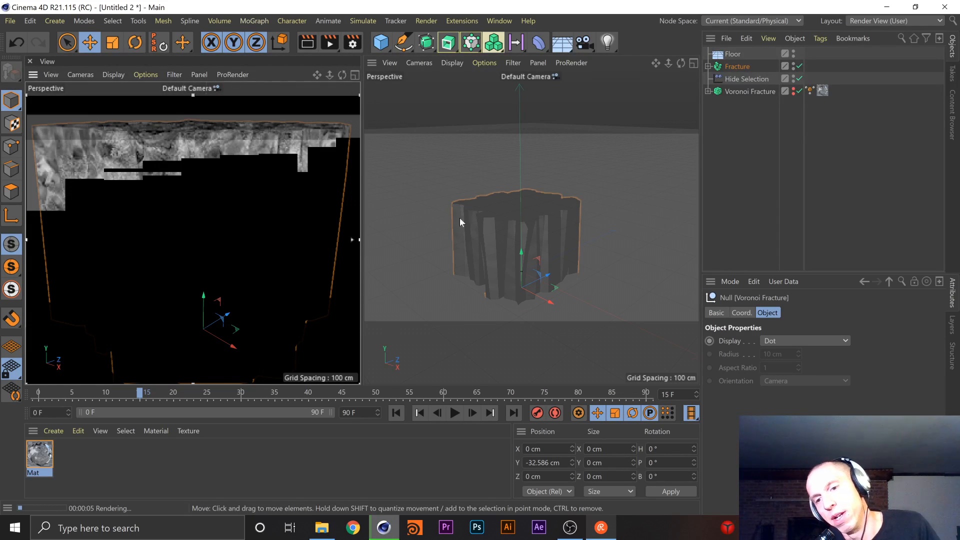
# Check the live stream chat, close it, and switch to OBS
pyautogui.click(600, 527)
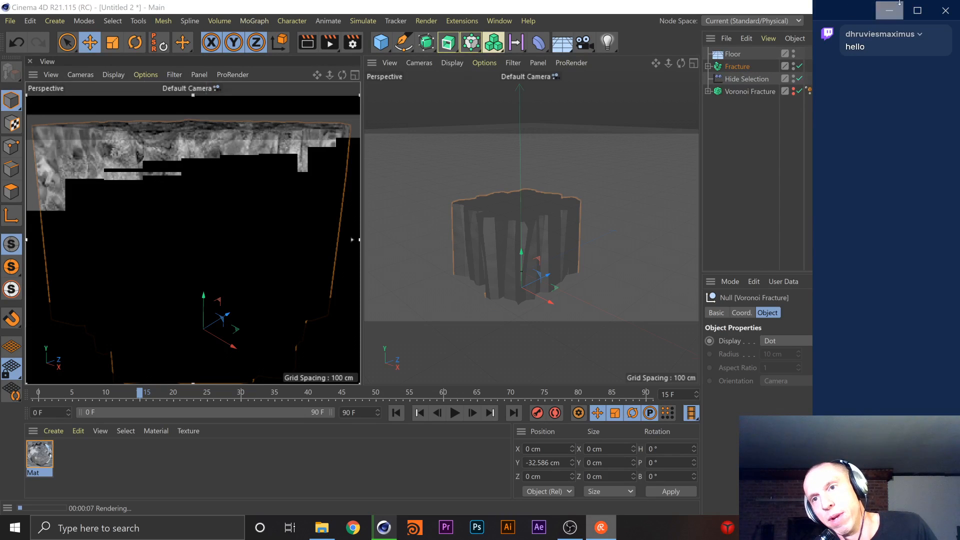
pyautogui.click(951, 11)
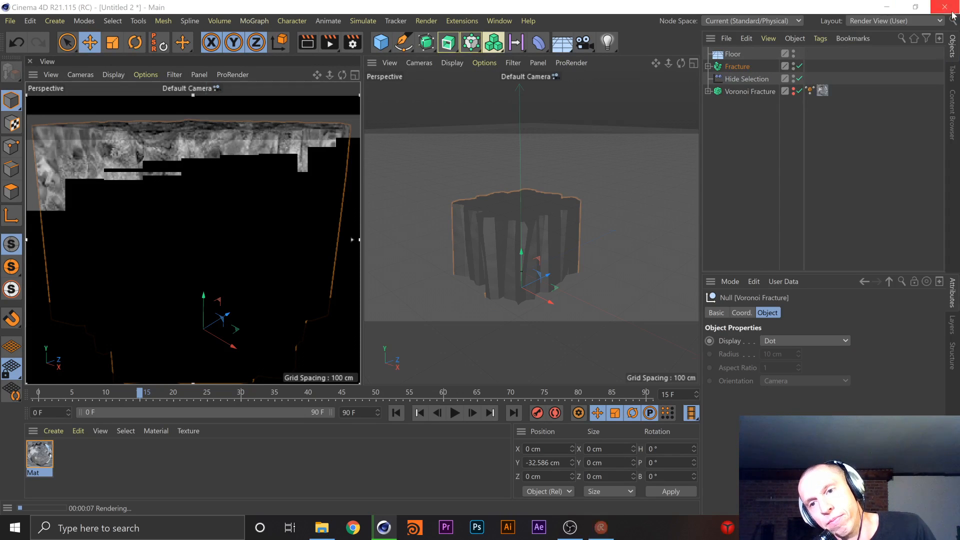
pyautogui.click(569, 528)
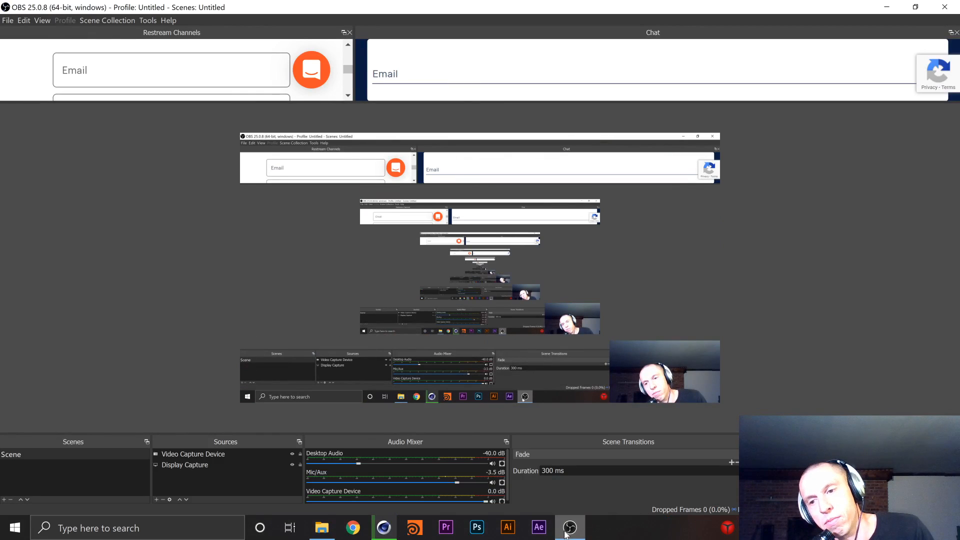